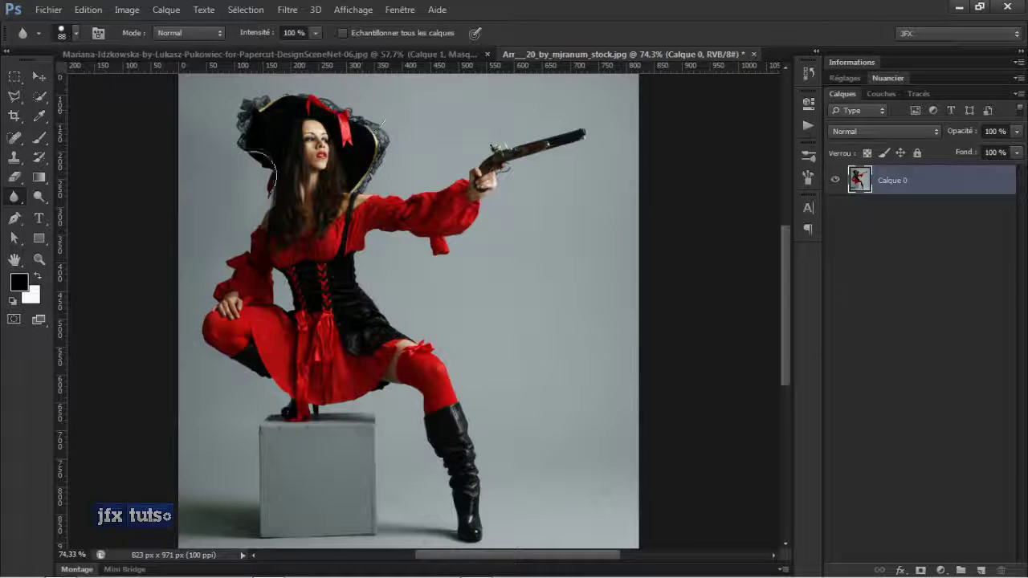
pyautogui.rightClick(14, 196)
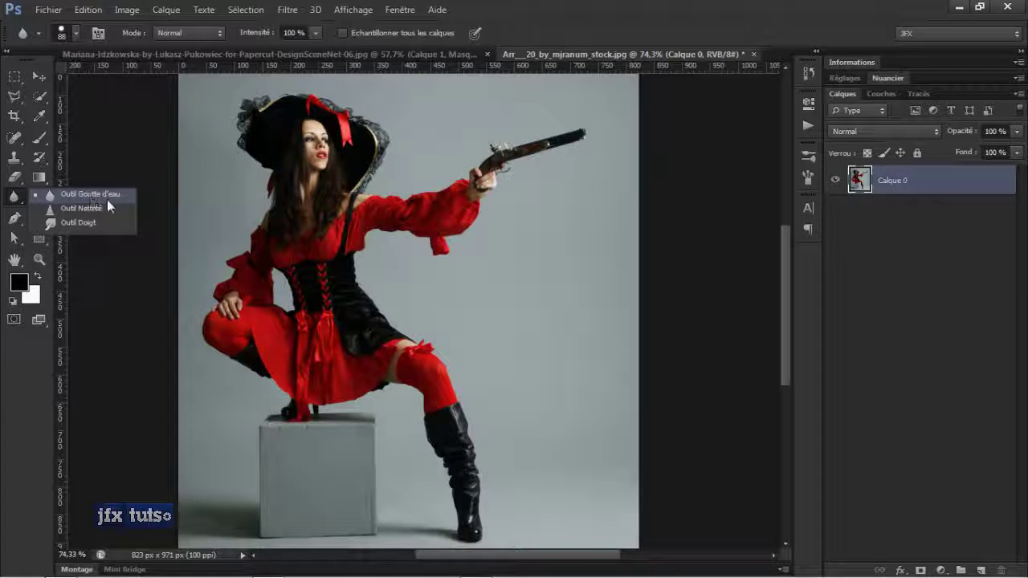
pyautogui.click(106, 222)
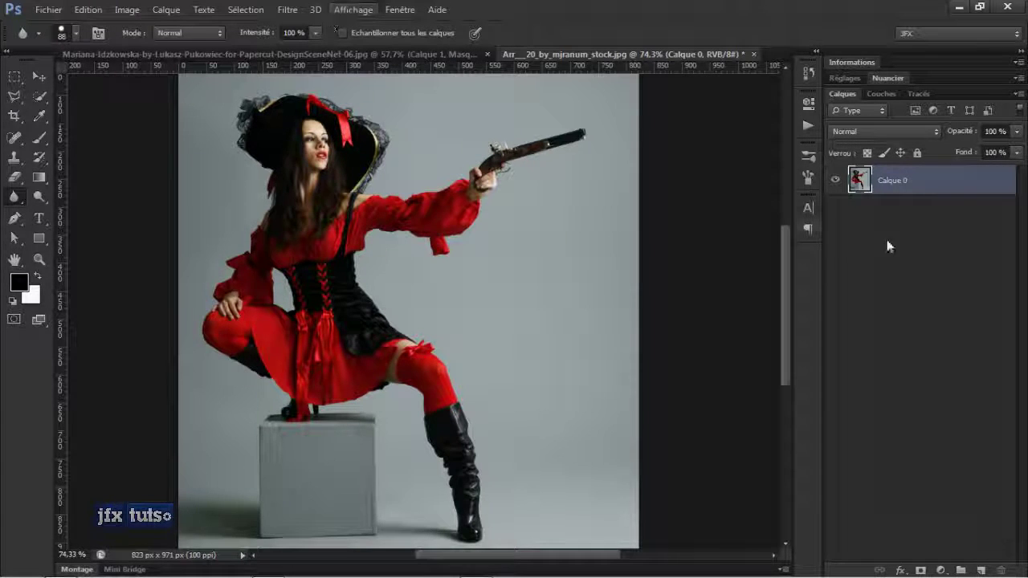
# Duplicate the Calque 0 layer and convert the copy to a smart object.
pyautogui.hotkey('ctrl', 'j')
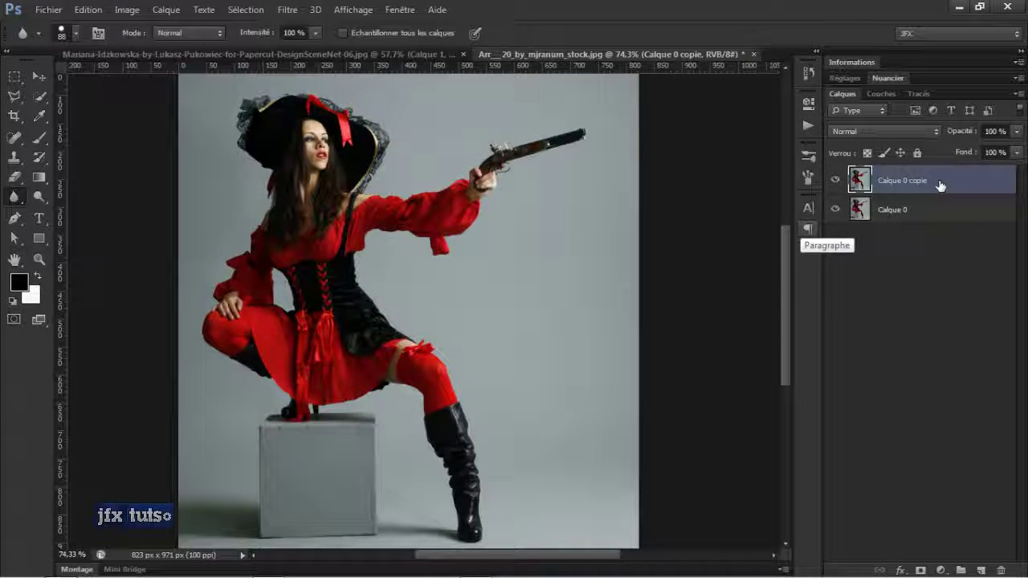
pyautogui.rightClick(925, 188)
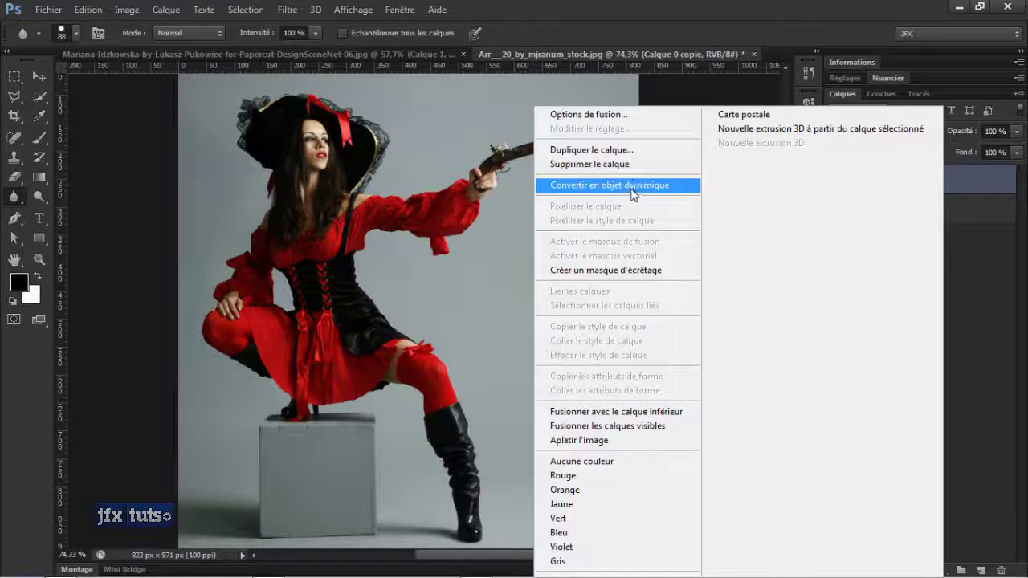
pyautogui.click(632, 192)
pyautogui.press('v')
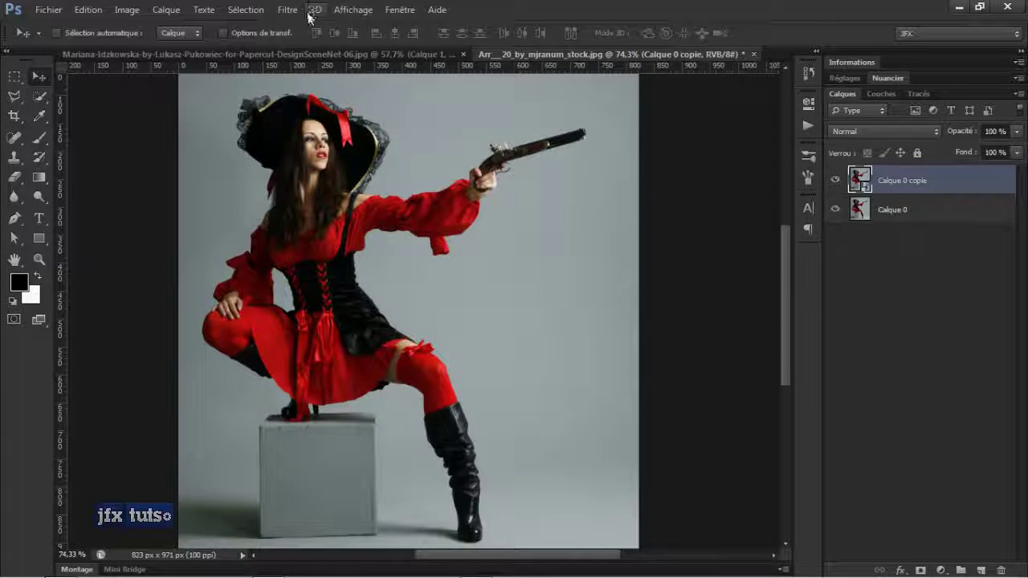
# Apply a Gaussian blur with a 7.2-pixel radius to the smart object copy as a smart filter.
pyautogui.click(14, 196)
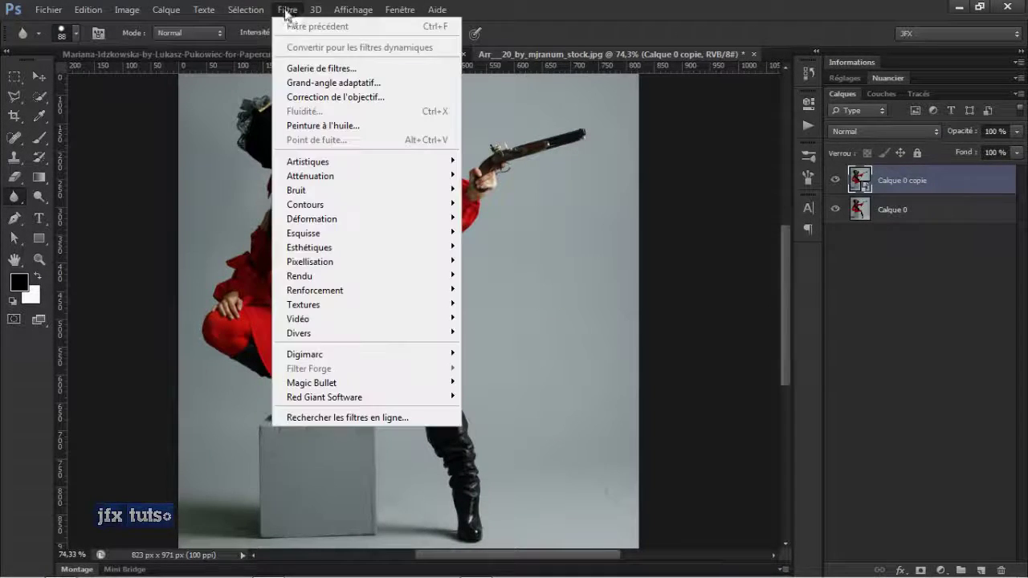
pyautogui.click(288, 10)
pyautogui.moveTo(333, 178)
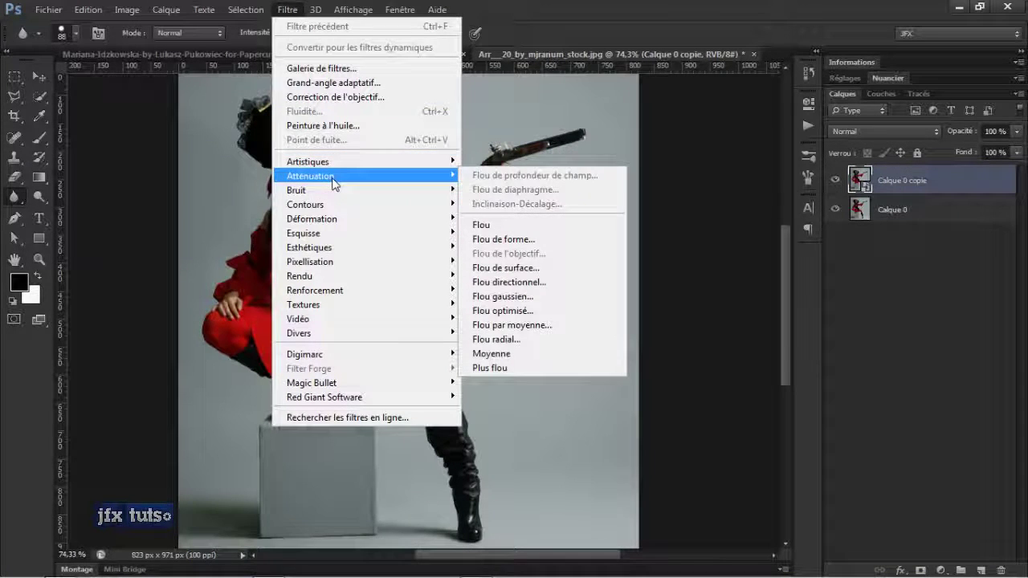
pyautogui.click(514, 296)
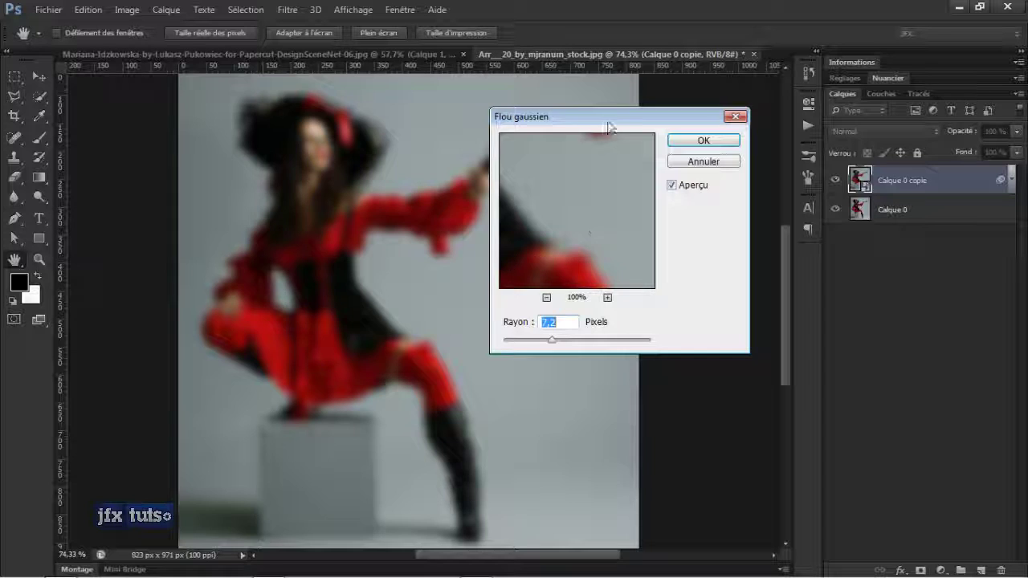
pyautogui.moveTo(608, 120); pyautogui.dragTo(696, 122)
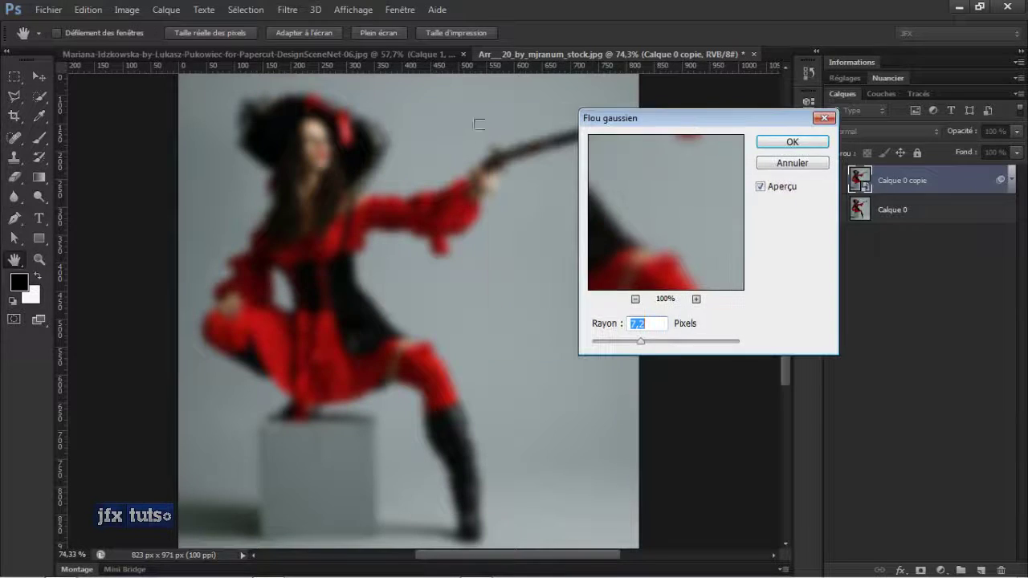
pyautogui.click(784, 145)
pyautogui.press('r')
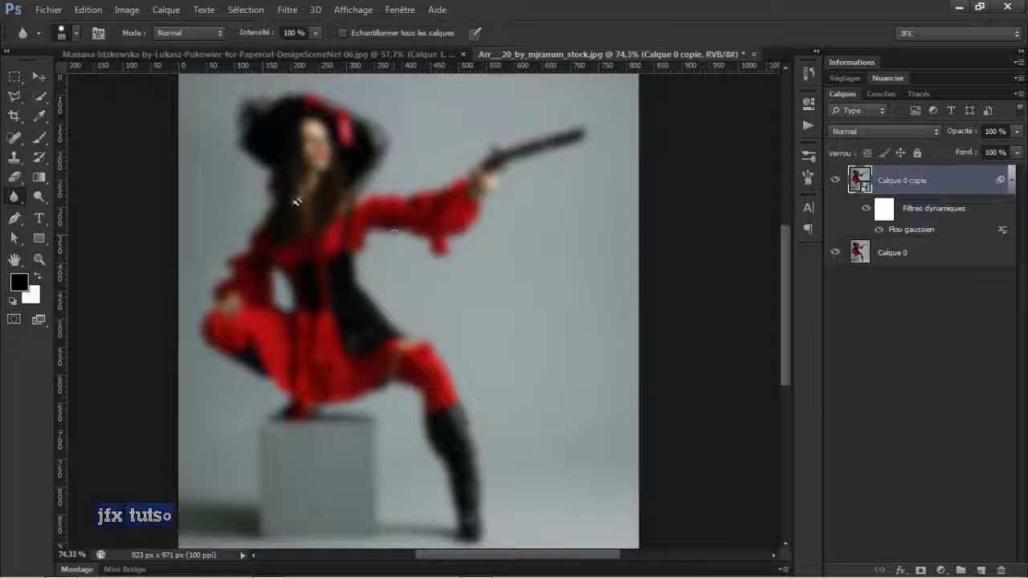
# Target the smart filter mask and choose a soft round 100 px brush for painting on it.
pyautogui.click(890, 212)
pyautogui.press('b')
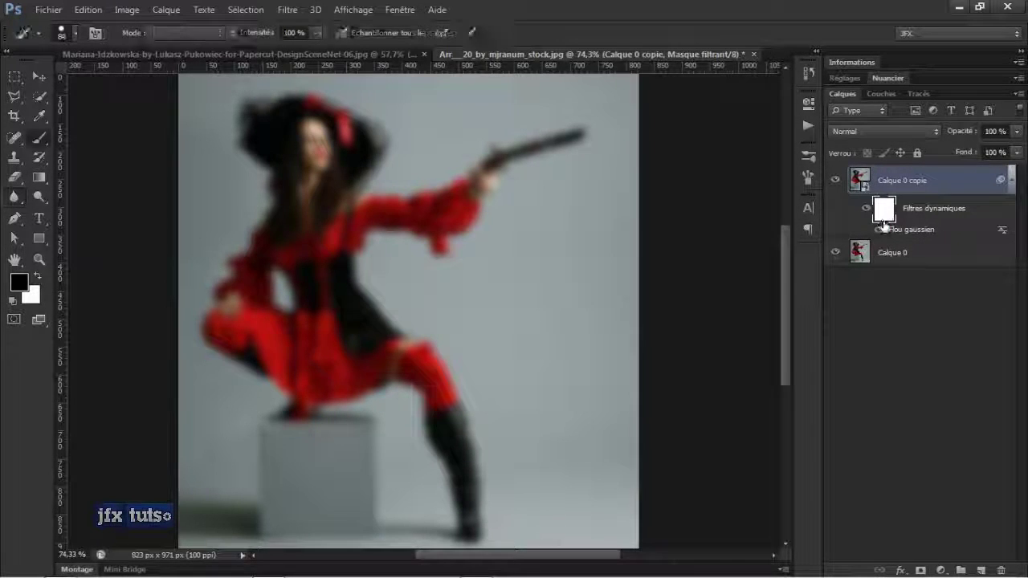
pyautogui.moveTo(293, 128)
pyautogui.mouseDown()
pyautogui.moveTo(301, 168)
pyautogui.moveTo(296, 145)
pyautogui.moveTo(275, 130)
pyautogui.moveTo(261, 141)
pyautogui.moveTo(280, 120)
pyautogui.mouseUp()
pyautogui.rightClick(350, 128)
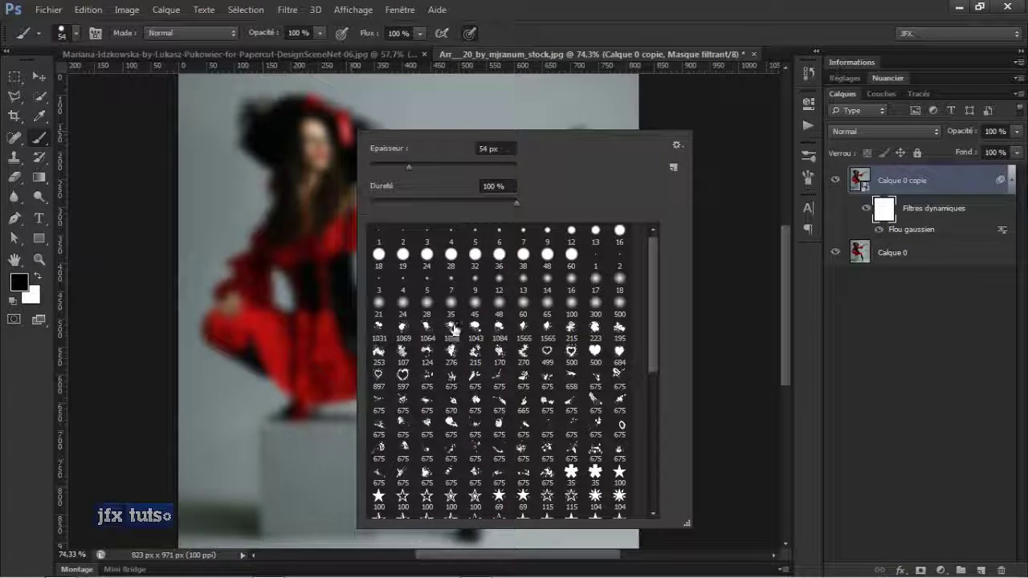
pyautogui.click(494, 305)
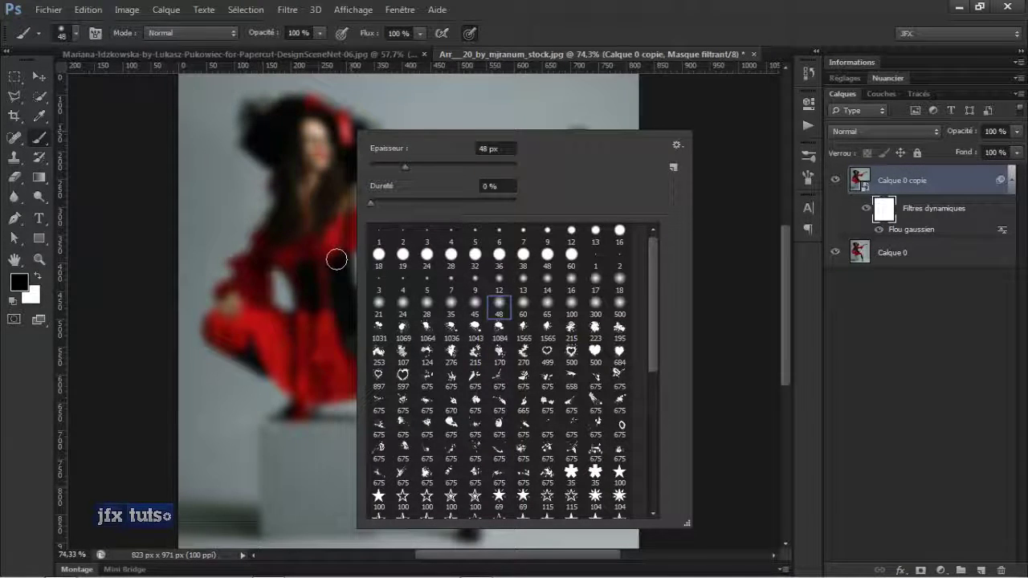
pyautogui.click(571, 304)
pyautogui.press('Return')
# Set the brush opacity to 91% and paint the filter mask black over the woman's face, torso, arms, gun and legs.
pyautogui.moveTo(320, 122); pyautogui.dragTo(308, 138)
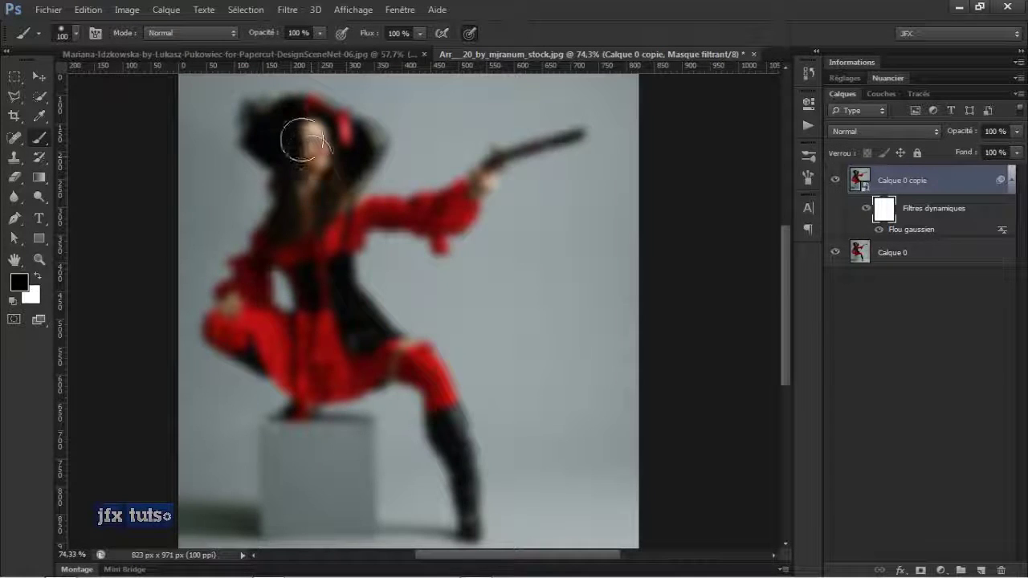
pyautogui.moveTo(259, 33)
pyautogui.mouseDown()
pyautogui.moveTo(216, 41)
pyautogui.moveTo(277, 45)
pyautogui.mouseUp()
pyautogui.moveTo(322, 129)
pyautogui.mouseDown()
pyautogui.moveTo(317, 172)
pyautogui.moveTo(266, 143)
pyautogui.mouseUp()
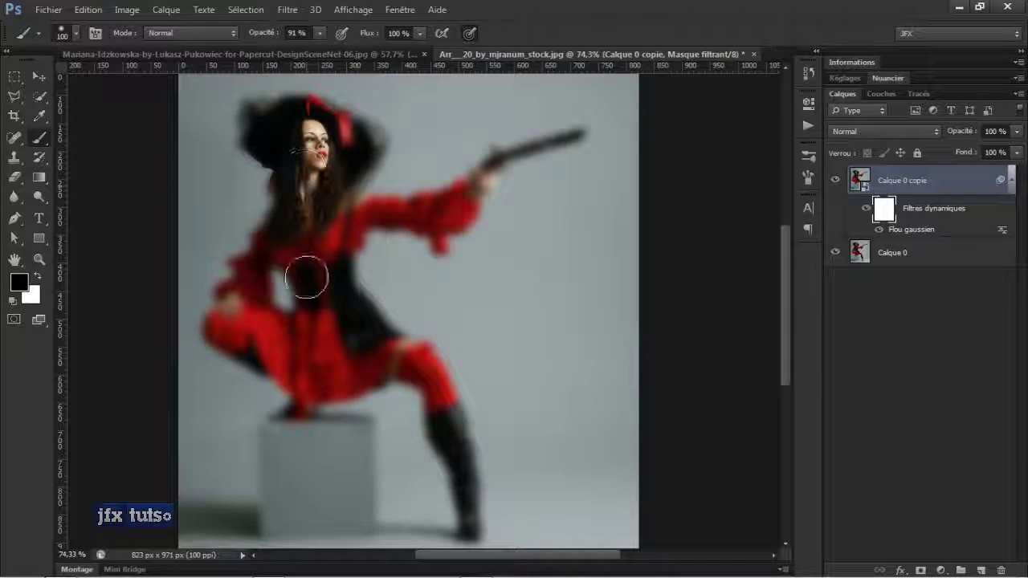
pyautogui.moveTo(306, 277)
pyautogui.mouseDown()
pyautogui.moveTo(314, 356)
pyautogui.moveTo(245, 329)
pyautogui.moveTo(263, 260)
pyautogui.moveTo(340, 340)
pyautogui.moveTo(417, 378)
pyautogui.moveTo(463, 501)
pyautogui.moveTo(390, 356)
pyautogui.moveTo(350, 229)
pyautogui.moveTo(585, 134)
pyautogui.mouseUp()
pyautogui.moveTo(340, 229)
pyautogui.mouseDown()
pyautogui.moveTo(344, 131)
pyautogui.moveTo(314, 158)
pyautogui.moveTo(270, 144)
pyautogui.moveTo(341, 170)
pyautogui.mouseUp()
pyautogui.moveTo(344, 360); pyautogui.dragTo(433, 515)
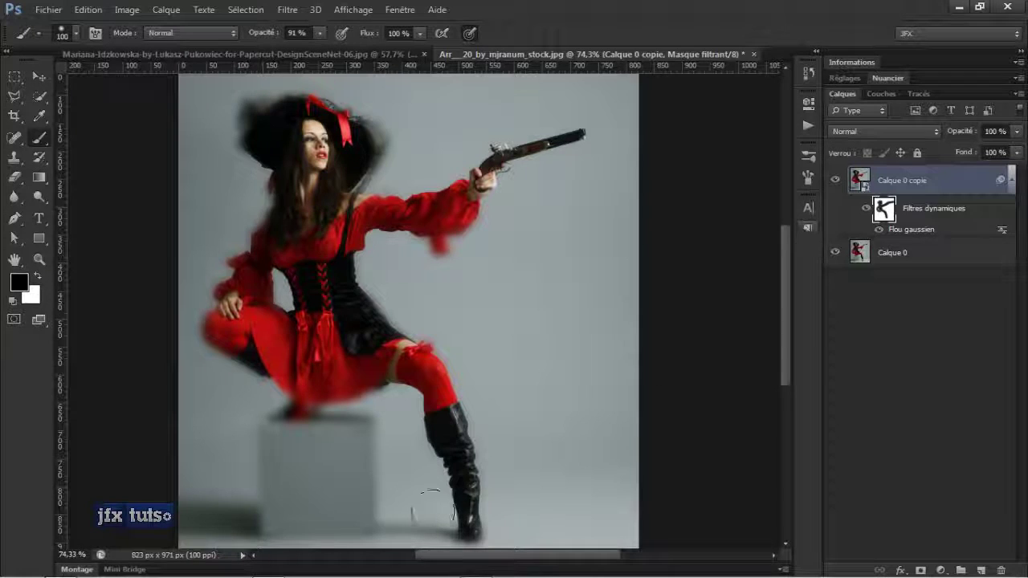
pyautogui.moveTo(249, 241)
pyautogui.mouseDown()
pyautogui.moveTo(258, 265)
pyautogui.moveTo(310, 282)
pyautogui.mouseUp()
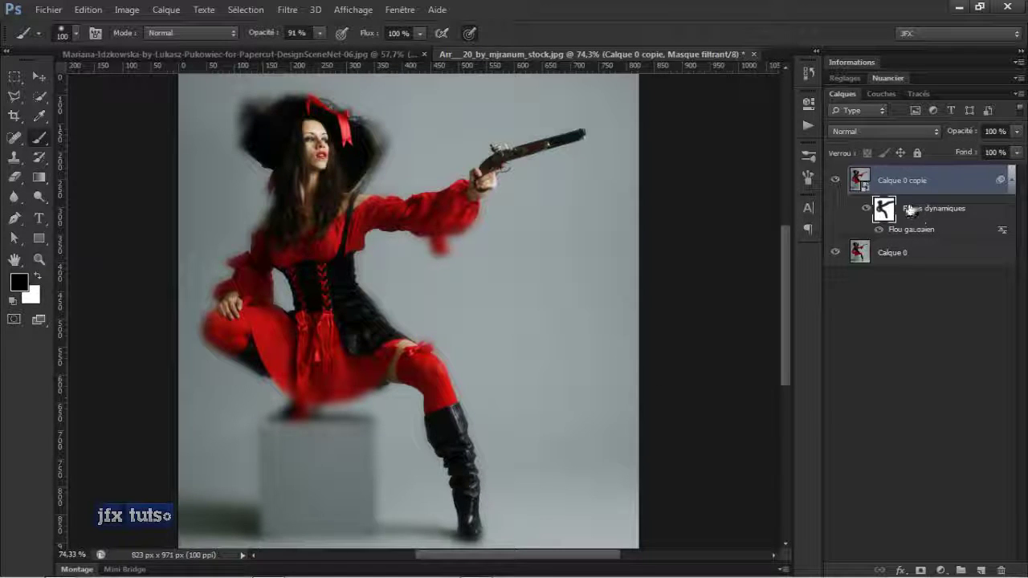
# Delete the blurred copy of Calque 0 and switch back to the Blur tool.
pyautogui.press('Delete')
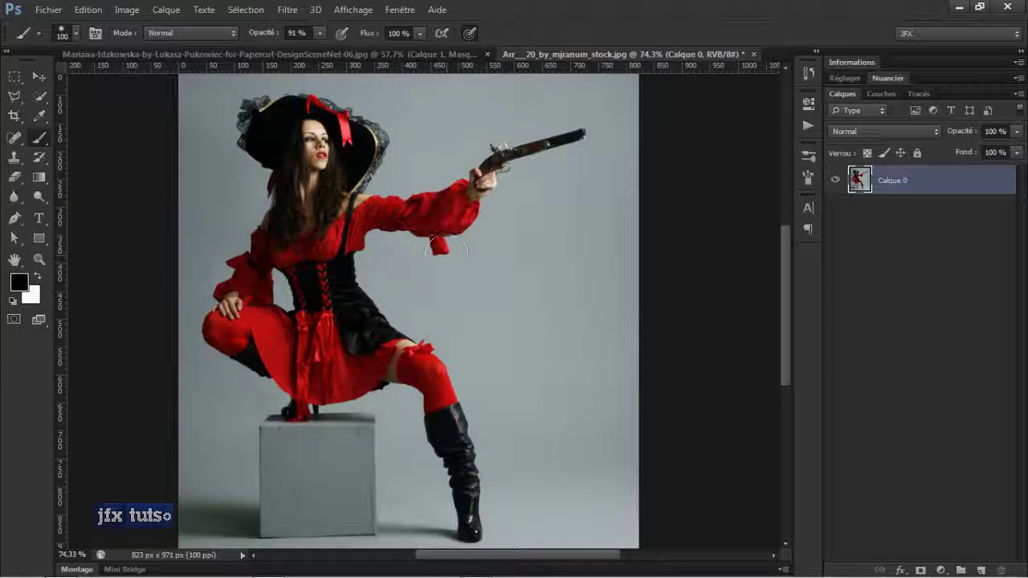
pyautogui.click(14, 198)
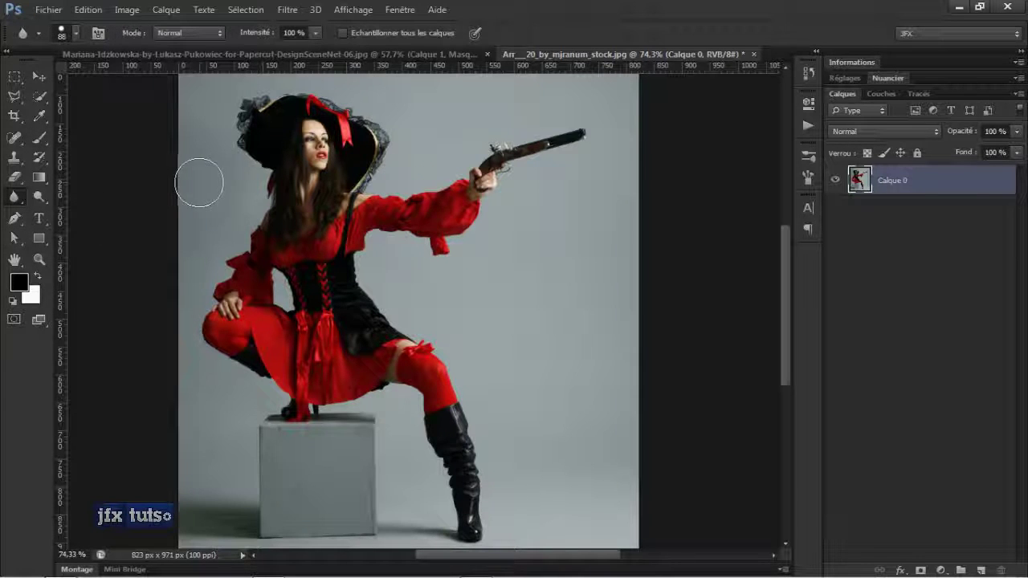
# Set the Blur tool's intensity to 14% in Normal mode and blur the woman's face, hair and chest.
pyautogui.scroll(2, 321, 174)
pyautogui.scroll(-1, 321, 177)
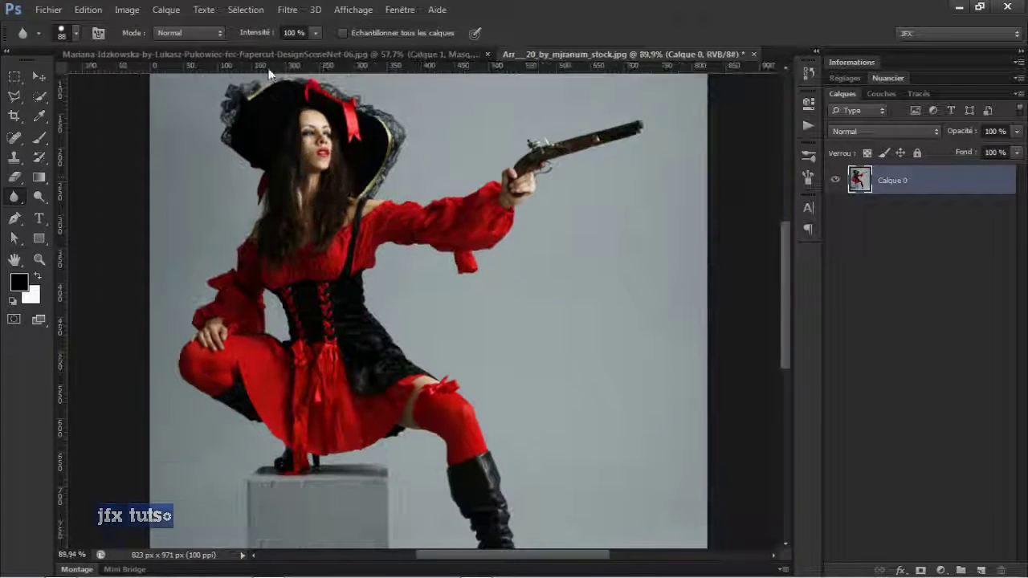
pyautogui.moveTo(316, 199); pyautogui.dragTo(338, 192)
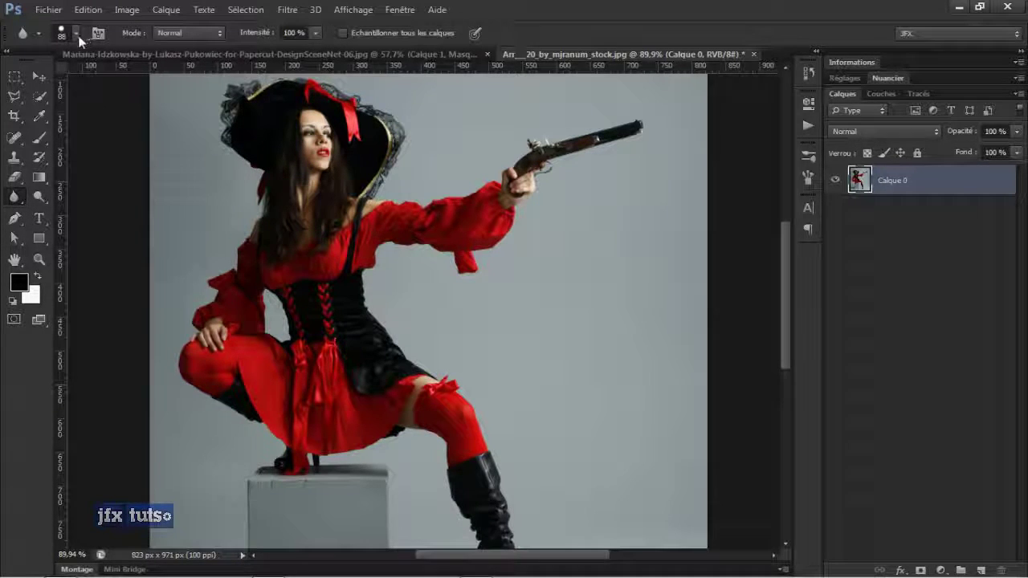
pyautogui.click(182, 35)
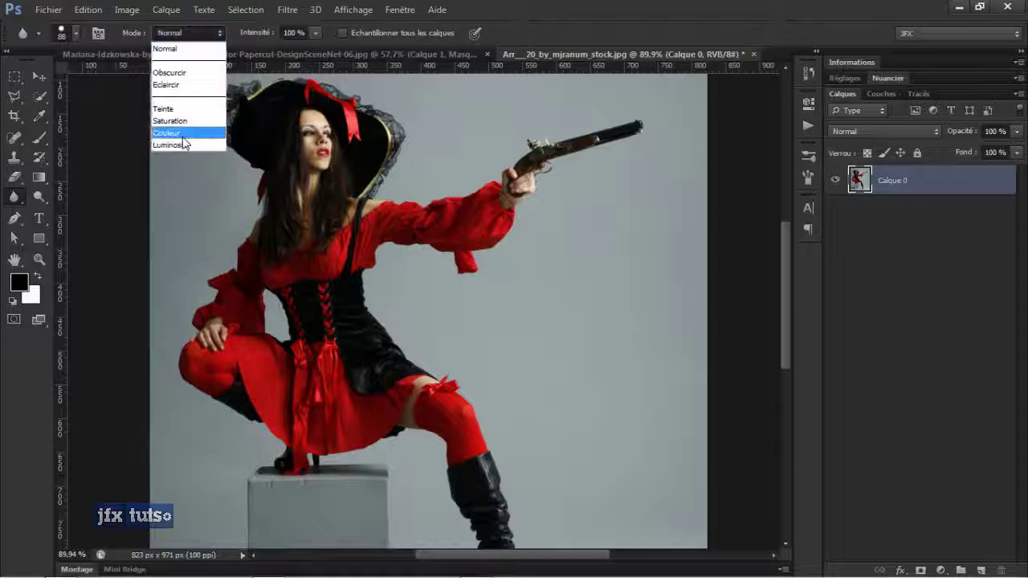
pyautogui.click(260, 38)
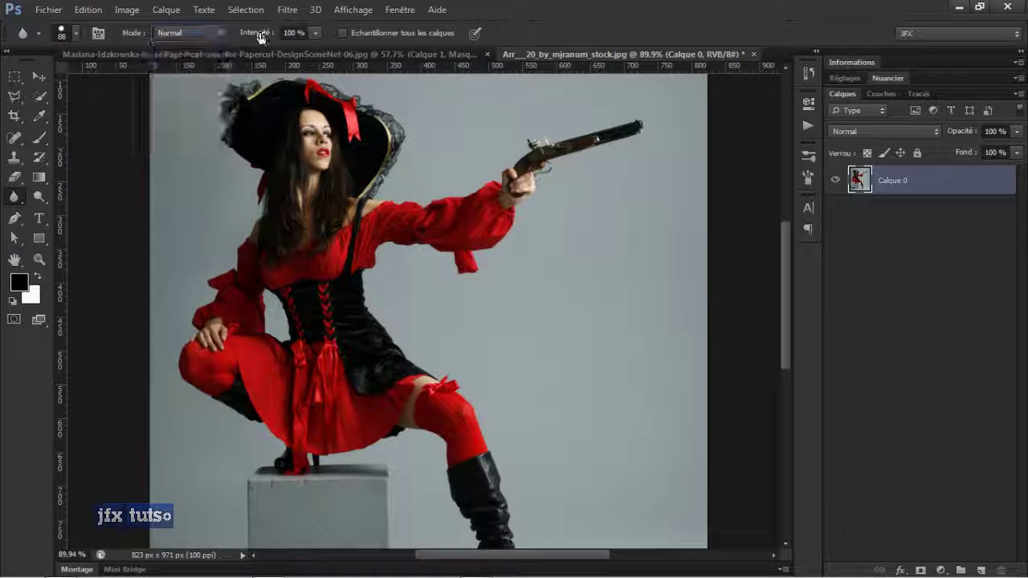
pyautogui.moveTo(261, 36); pyautogui.dragTo(210, 37)
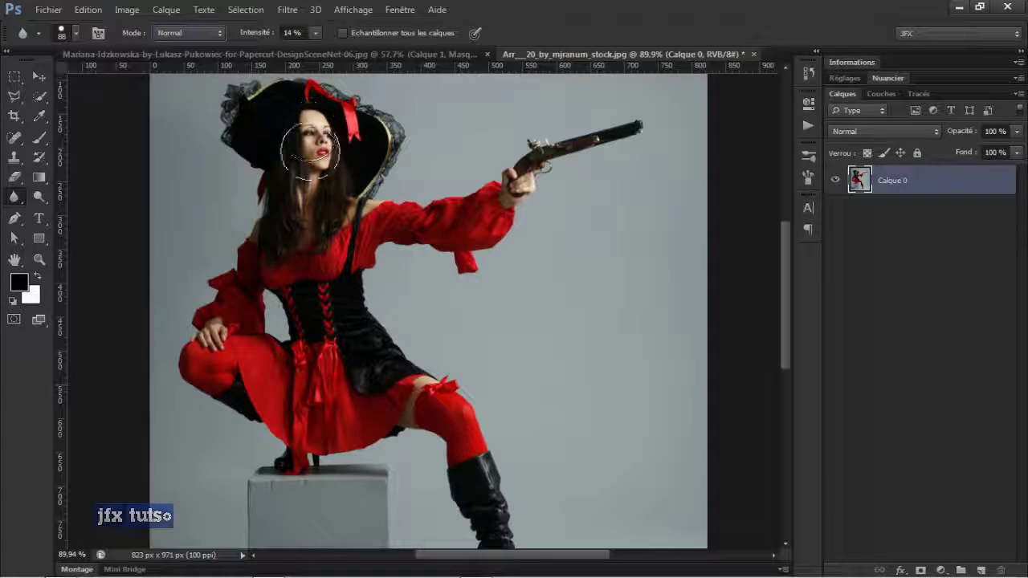
pyautogui.moveTo(309, 153)
pyautogui.mouseDown()
pyautogui.moveTo(313, 195)
pyautogui.moveTo(294, 174)
pyautogui.moveTo(309, 121)
pyautogui.moveTo(324, 275)
pyautogui.moveTo(312, 108)
pyautogui.moveTo(279, 126)
pyautogui.moveTo(324, 209)
pyautogui.moveTo(331, 309)
pyautogui.moveTo(320, 227)
pyautogui.moveTo(317, 250)
pyautogui.moveTo(302, 268)
pyautogui.moveTo(276, 265)
pyautogui.moveTo(233, 323)
pyautogui.moveTo(259, 362)
pyautogui.moveTo(197, 366)
pyautogui.moveTo(362, 384)
pyautogui.moveTo(237, 330)
pyautogui.moveTo(244, 342)
pyautogui.moveTo(231, 351)
pyautogui.moveTo(413, 403)
pyautogui.moveTo(464, 470)
pyautogui.moveTo(426, 402)
pyautogui.moveTo(371, 385)
pyautogui.moveTo(453, 456)
pyautogui.moveTo(428, 417)
pyautogui.moveTo(453, 407)
pyautogui.moveTo(368, 343)
pyautogui.moveTo(384, 362)
pyautogui.moveTo(295, 253)
pyautogui.moveTo(371, 231)
pyautogui.mouseUp()
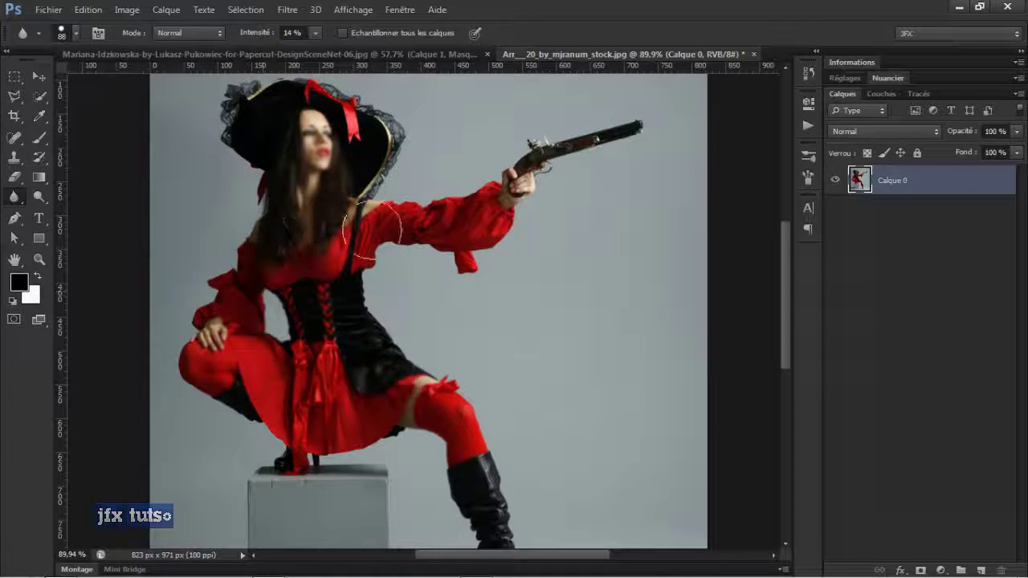
# Raise the Blur tool's intensity to 37% and blur the woman's face, hair, arm, corset and skirt more strongly.
pyautogui.moveTo(255, 33); pyautogui.dragTo(273, 33)
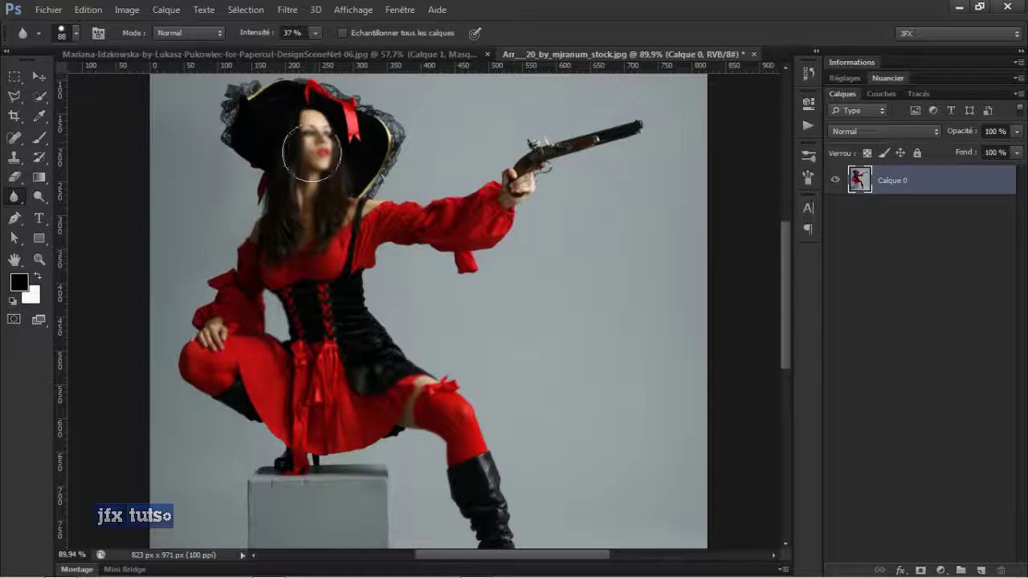
pyautogui.moveTo(318, 170)
pyautogui.mouseDown()
pyautogui.moveTo(369, 221)
pyautogui.moveTo(535, 217)
pyautogui.moveTo(413, 249)
pyautogui.mouseUp()
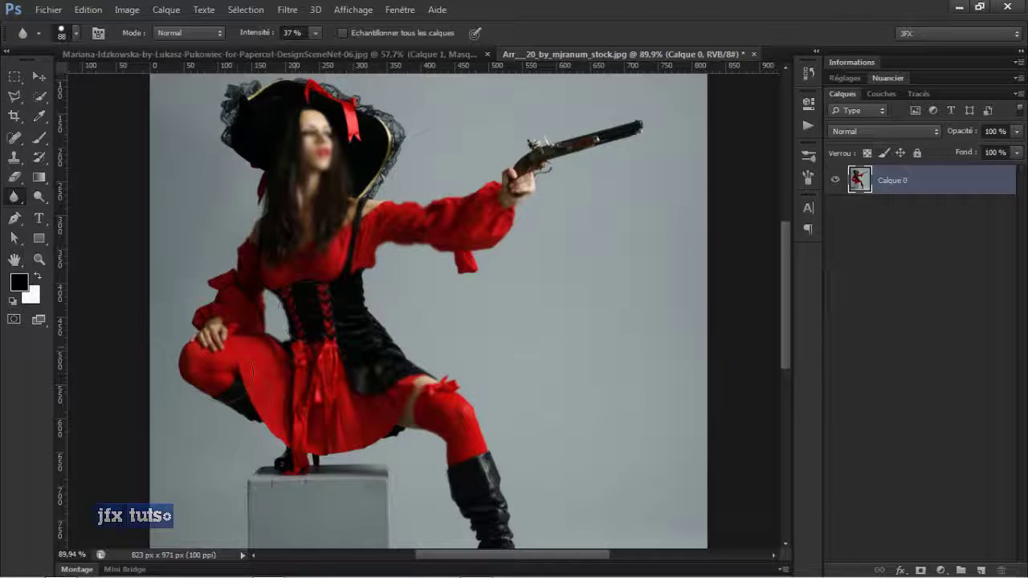
pyautogui.moveTo(486, 448); pyautogui.dragTo(444, 504)
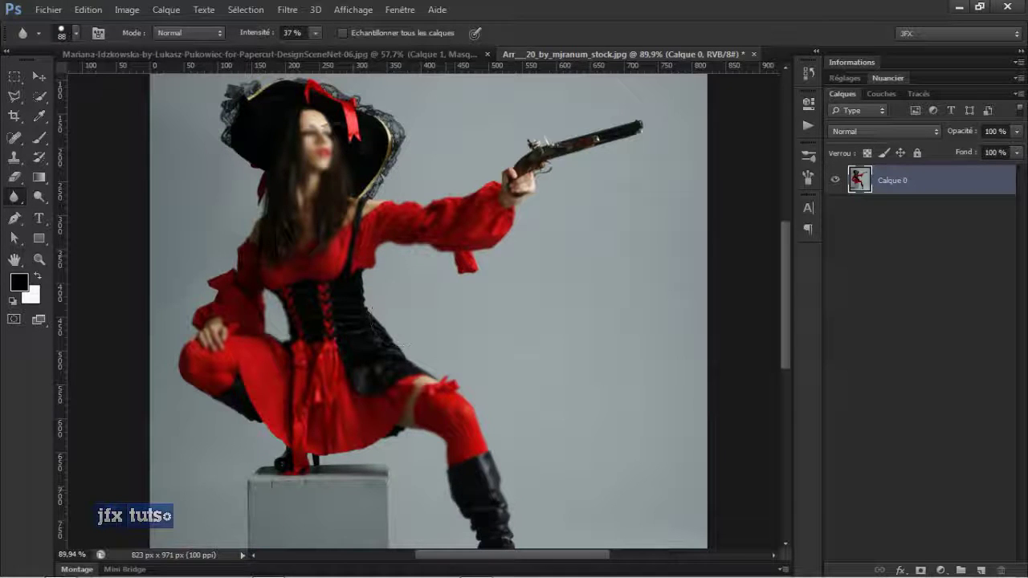
pyautogui.moveTo(349, 154)
pyautogui.mouseDown()
pyautogui.moveTo(305, 158)
pyautogui.moveTo(309, 103)
pyautogui.moveTo(282, 132)
pyautogui.mouseUp()
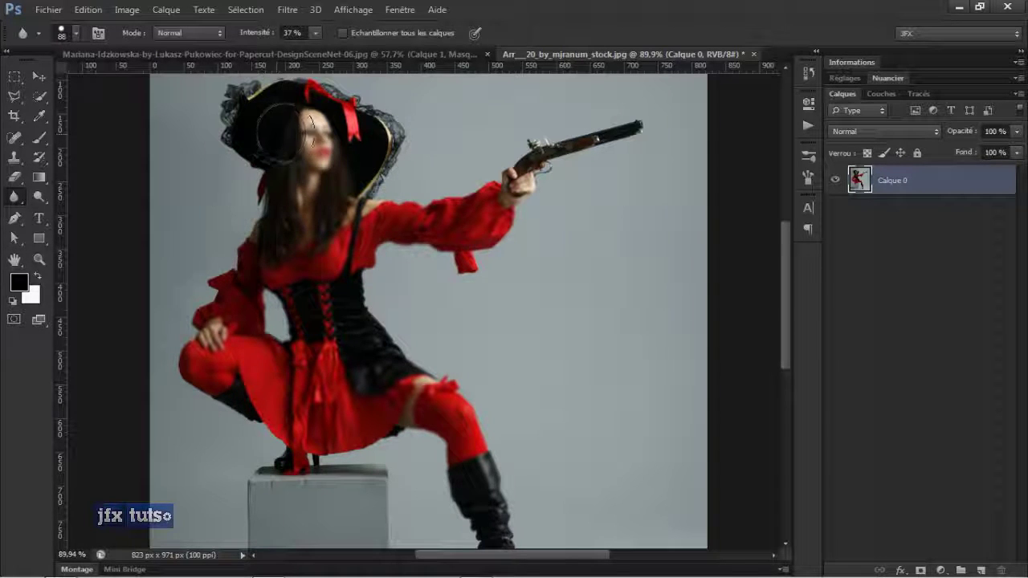
pyautogui.moveTo(311, 170); pyautogui.dragTo(328, 190)
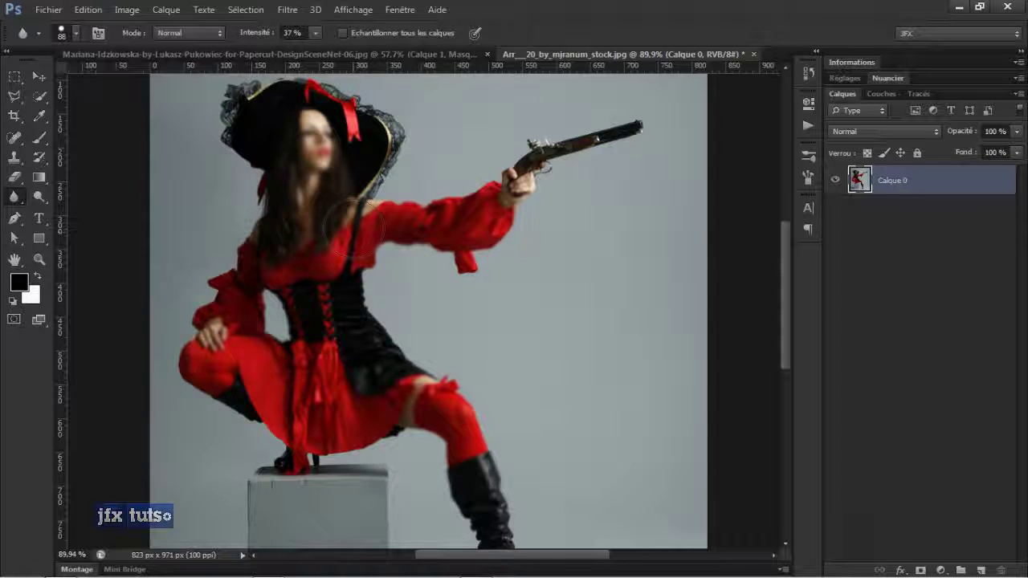
pyautogui.moveTo(291, 252)
pyautogui.mouseDown()
pyautogui.moveTo(268, 269)
pyautogui.moveTo(245, 327)
pyautogui.moveTo(325, 187)
pyautogui.moveTo(325, 207)
pyautogui.moveTo(326, 195)
pyautogui.moveTo(342, 221)
pyautogui.moveTo(359, 218)
pyautogui.moveTo(302, 229)
pyautogui.moveTo(260, 254)
pyautogui.moveTo(254, 301)
pyautogui.moveTo(280, 300)
pyautogui.moveTo(368, 223)
pyautogui.moveTo(345, 222)
pyautogui.moveTo(342, 296)
pyautogui.moveTo(361, 438)
pyautogui.moveTo(379, 401)
pyautogui.moveTo(412, 409)
pyautogui.moveTo(385, 377)
pyautogui.mouseUp()
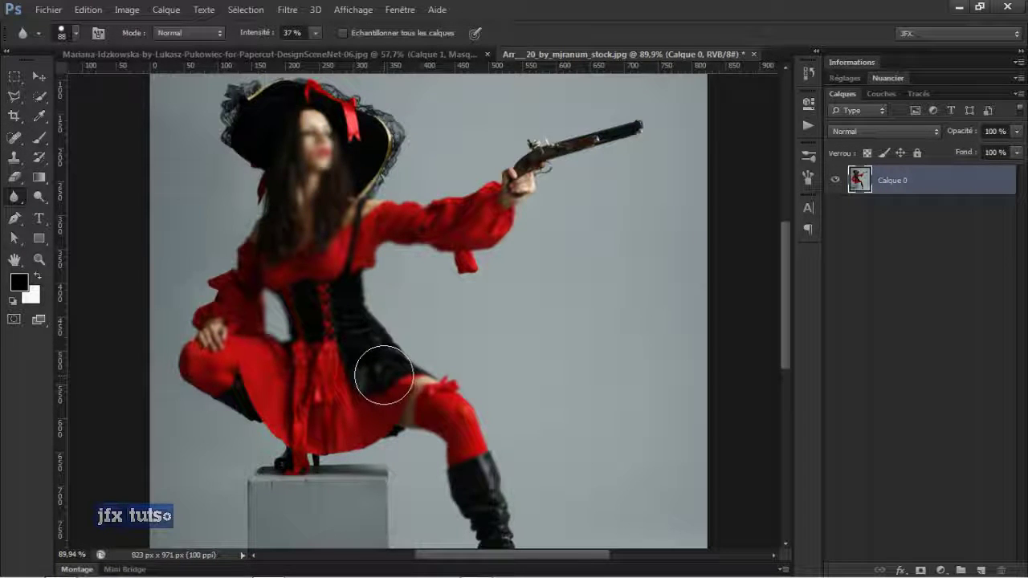
pyautogui.moveTo(313, 213)
pyautogui.mouseDown()
pyautogui.moveTo(315, 183)
pyautogui.moveTo(267, 184)
pyautogui.mouseUp()
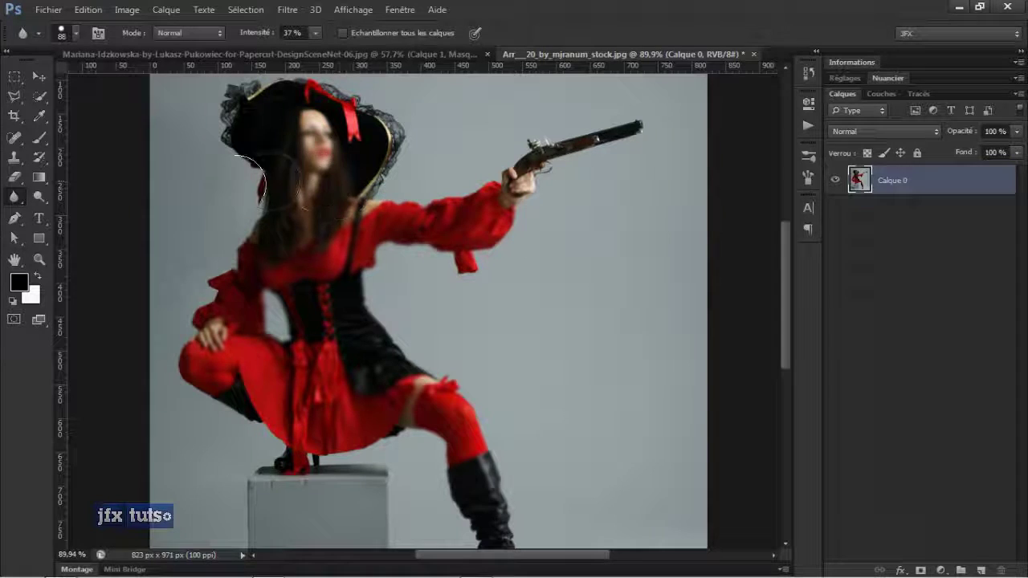
# Restore the blurred face, hair, body and outstretched sleeve with the History Brush at 100% opacity.
pyautogui.click(38, 157)
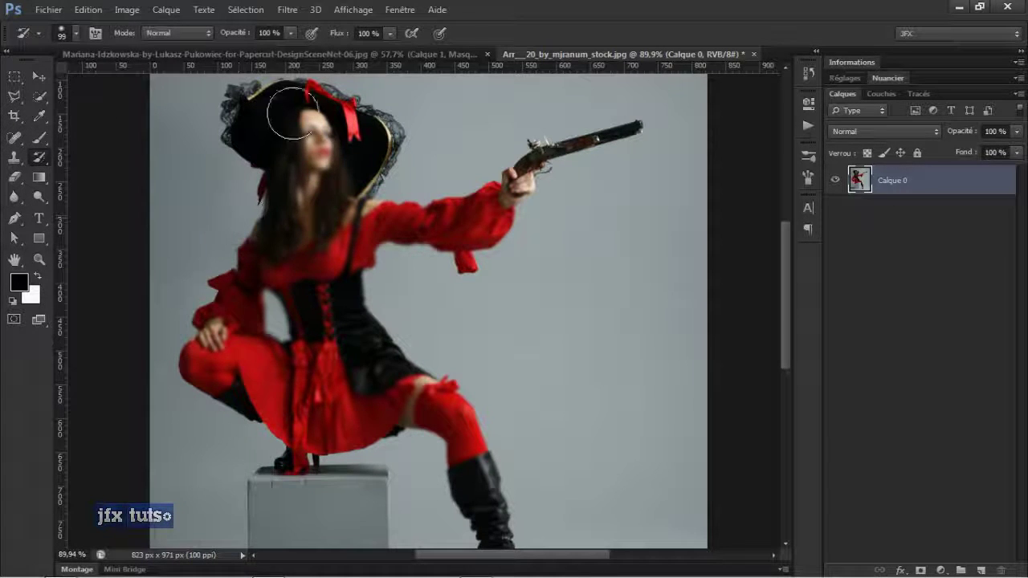
pyautogui.moveTo(292, 113)
pyautogui.mouseDown()
pyautogui.moveTo(305, 280)
pyautogui.moveTo(315, 286)
pyautogui.moveTo(299, 219)
pyautogui.moveTo(322, 152)
pyautogui.moveTo(322, 204)
pyautogui.moveTo(327, 64)
pyautogui.moveTo(342, 372)
pyautogui.moveTo(327, 419)
pyautogui.moveTo(229, 314)
pyautogui.moveTo(225, 397)
pyautogui.moveTo(427, 480)
pyautogui.moveTo(288, 304)
pyautogui.mouseUp()
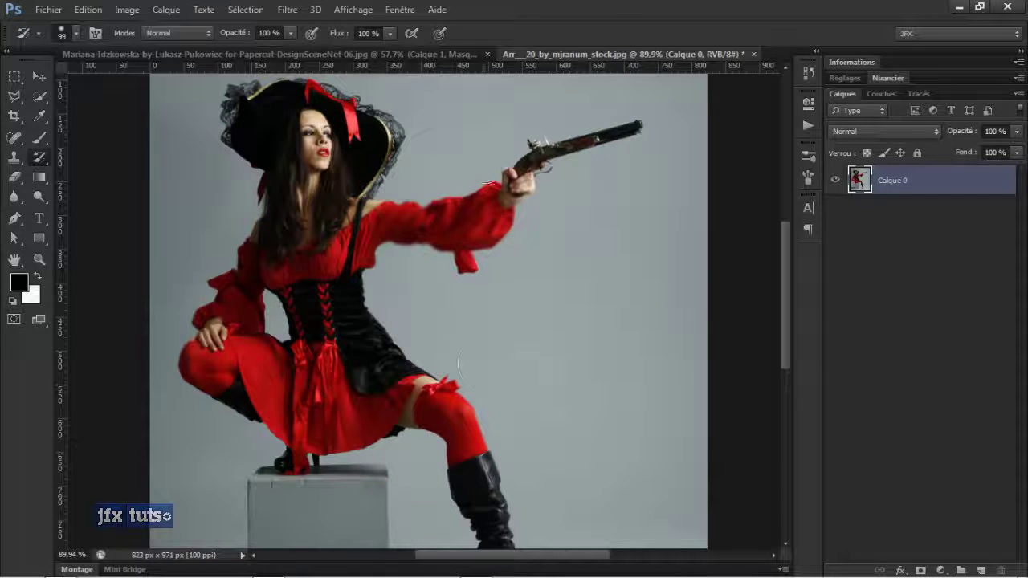
pyautogui.moveTo(495, 227)
pyautogui.mouseDown()
pyautogui.moveTo(373, 239)
pyautogui.moveTo(428, 231)
pyautogui.moveTo(338, 225)
pyautogui.mouseUp()
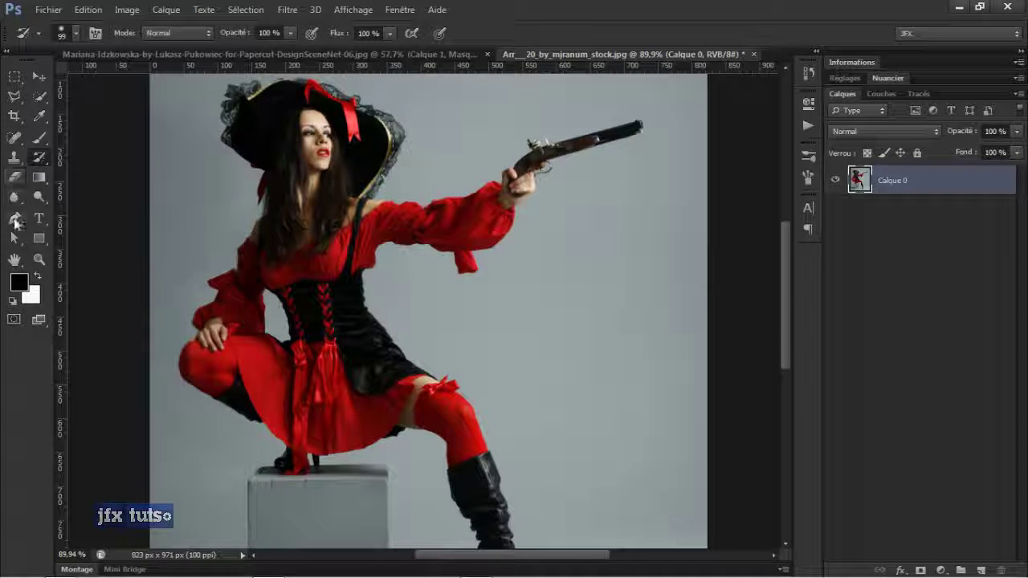
# Switch to the Sharpen tool and set its brush size to 47 px.
pyautogui.click(14, 196)
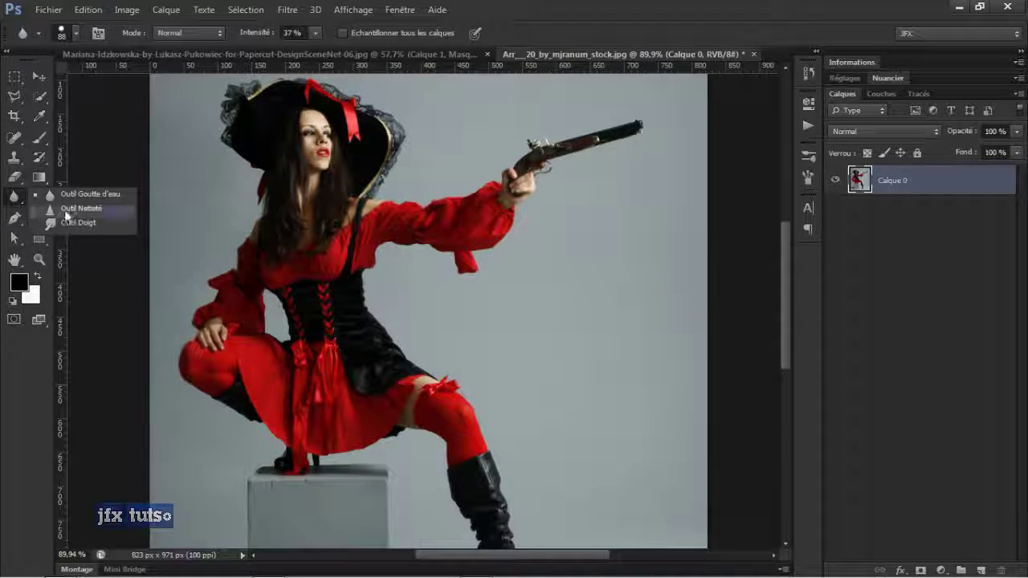
pyautogui.click(67, 211)
pyautogui.scroll(2, 246, 164)
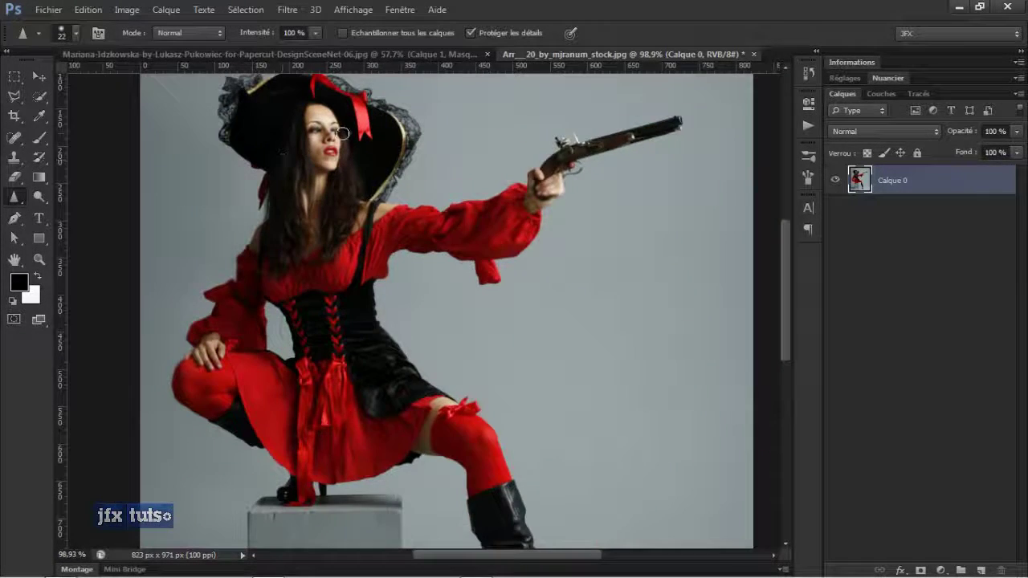
pyautogui.rightClick(344, 132)
pyautogui.moveTo(382, 151); pyautogui.dragTo(402, 152)
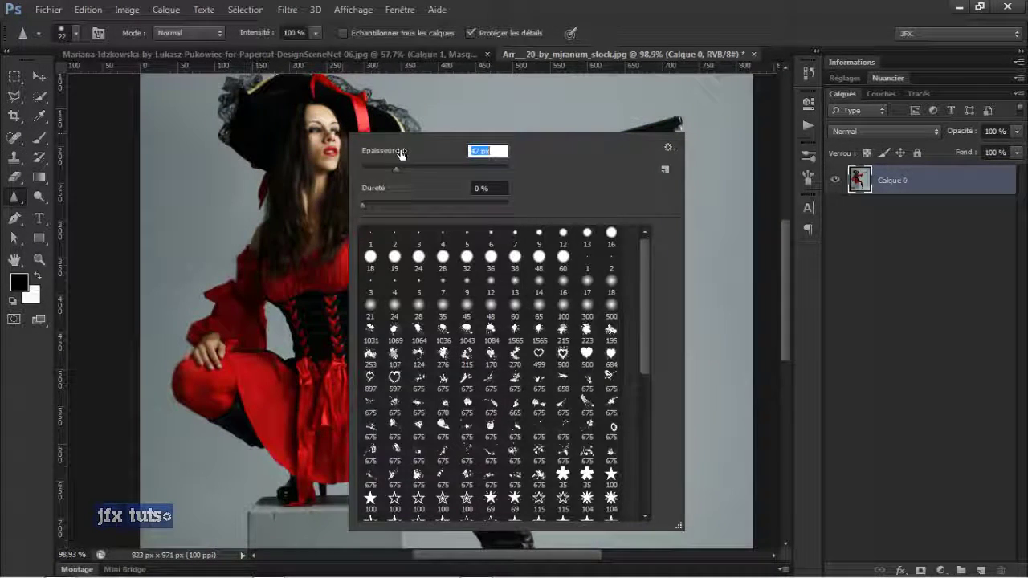
pyautogui.press('Return')
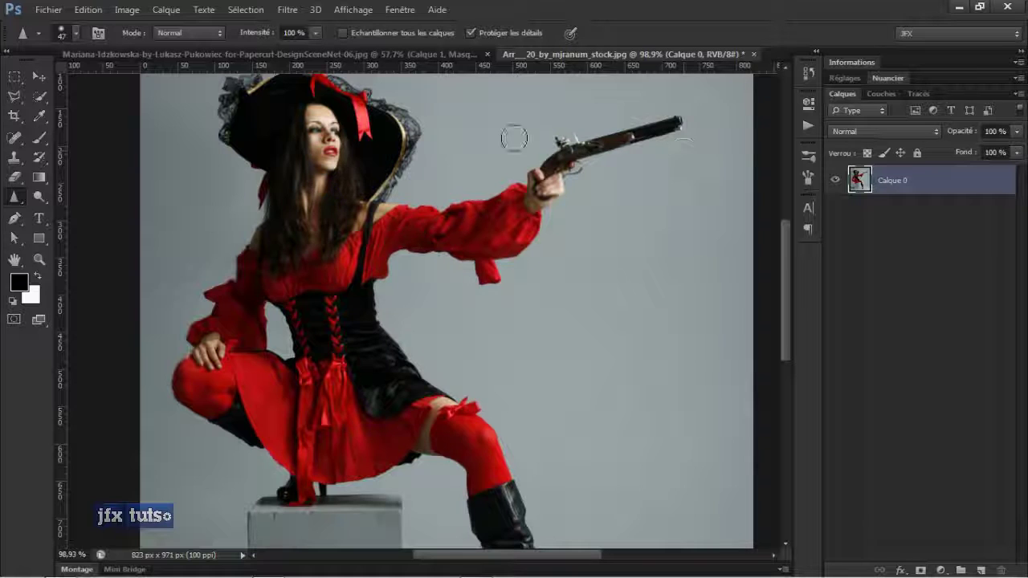
# Set the Sharpen tool's intensity to 13% and sharpen the pistol from the barrel to the grip.
pyautogui.scroll(3, 514, 138)
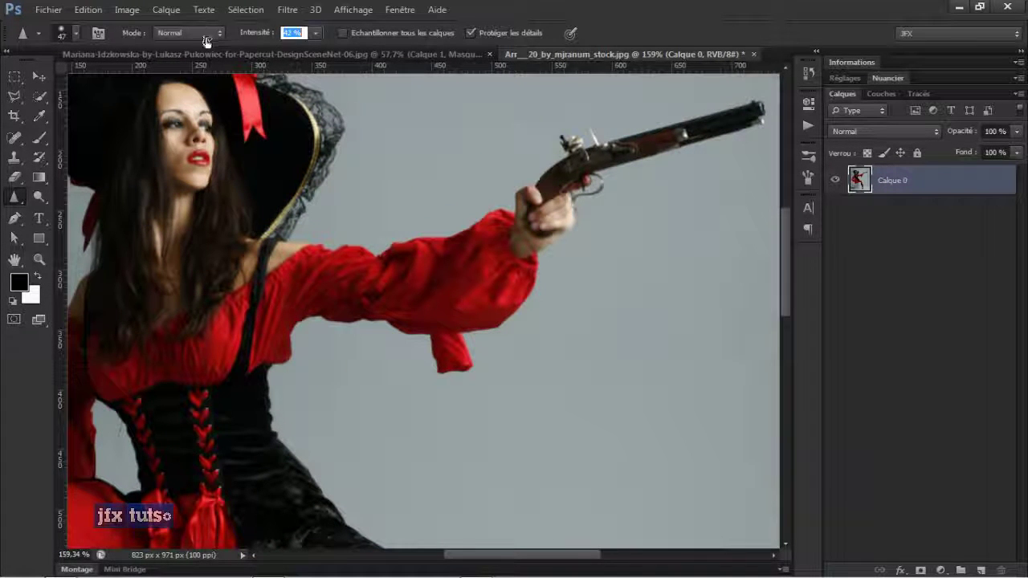
pyautogui.moveTo(192, 44); pyautogui.dragTo(186, 45)
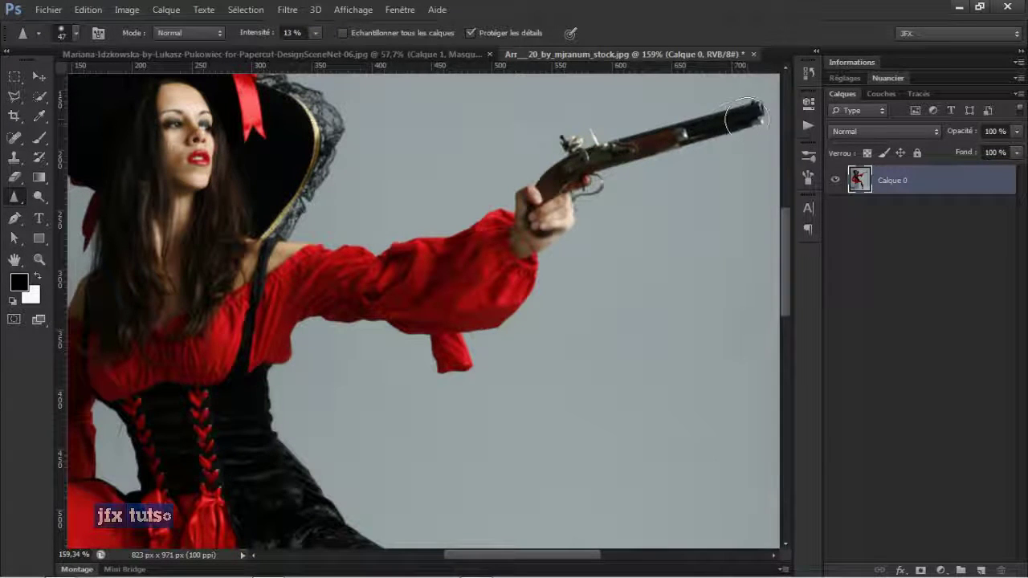
pyautogui.moveTo(735, 114); pyautogui.dragTo(741, 113)
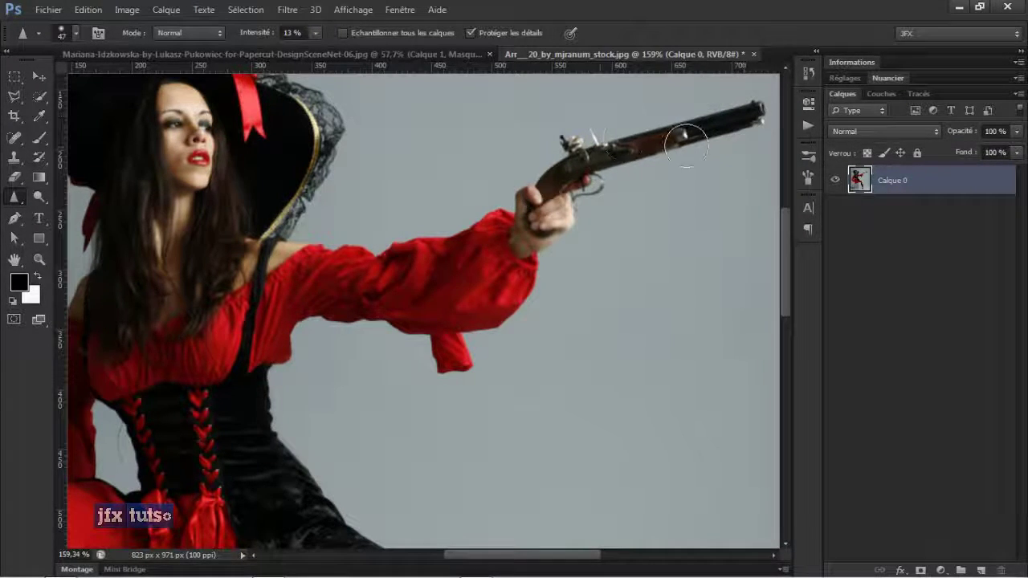
pyautogui.moveTo(687, 145)
pyautogui.mouseDown()
pyautogui.moveTo(566, 185)
pyautogui.moveTo(578, 160)
pyautogui.moveTo(547, 183)
pyautogui.mouseUp()
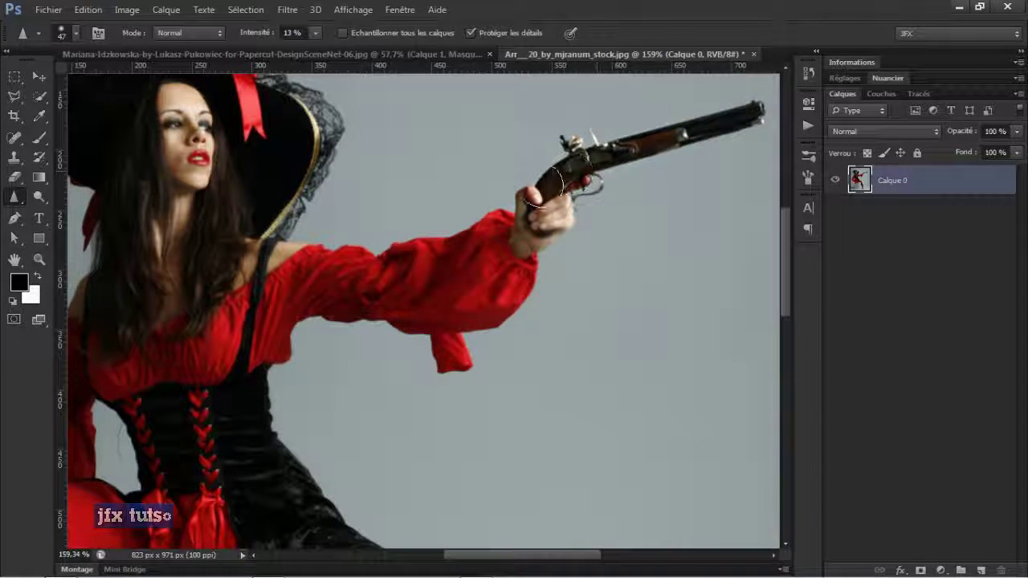
pyautogui.moveTo(717, 140)
pyautogui.mouseDown()
pyautogui.moveTo(545, 173)
pyautogui.moveTo(652, 132)
pyautogui.moveTo(693, 127)
pyautogui.mouseUp()
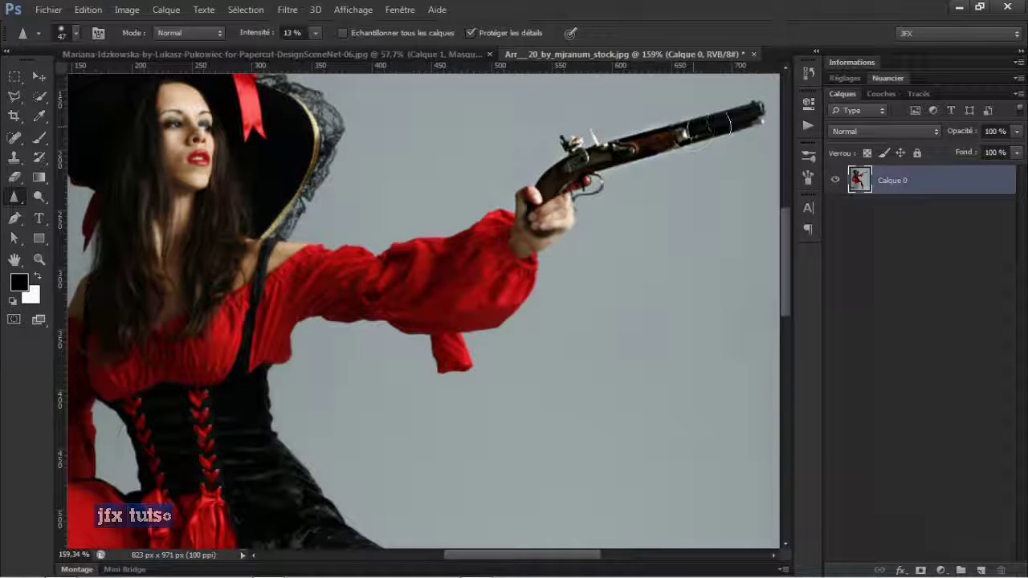
pyautogui.scroll(-3, 608, 193)
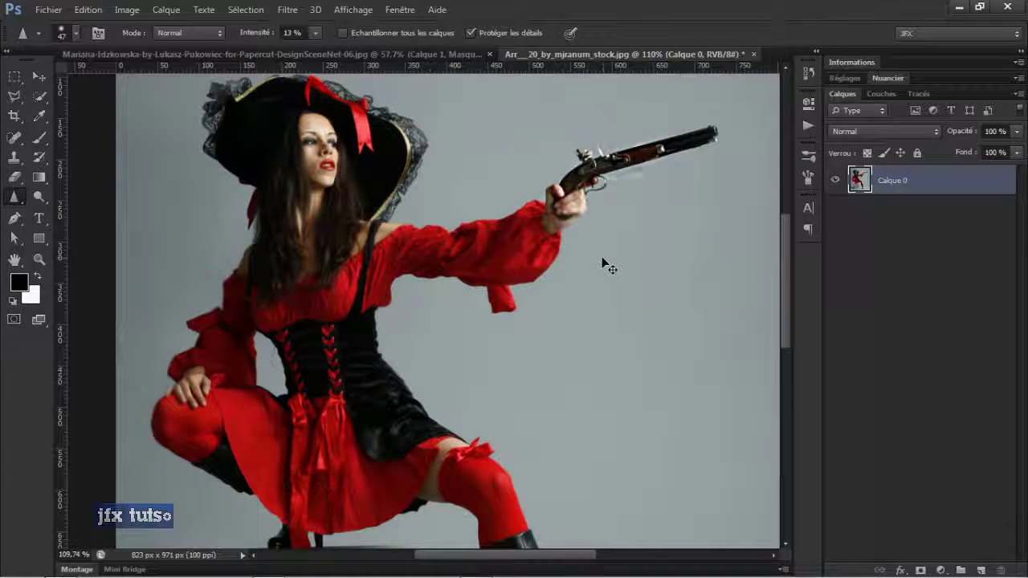
# Undo the recent sharpening strokes on the pistol and redo two of them.
pyautogui.hotkey('ctrl', 'alt', 'z')
pyautogui.hotkey('ctrl', 'alt', 'z')
pyautogui.hotkey('ctrl', 'alt', 'z')
pyautogui.hotkey('ctrl', 'alt', 'z')
pyautogui.hotkey('ctrl', 'alt', 'z')
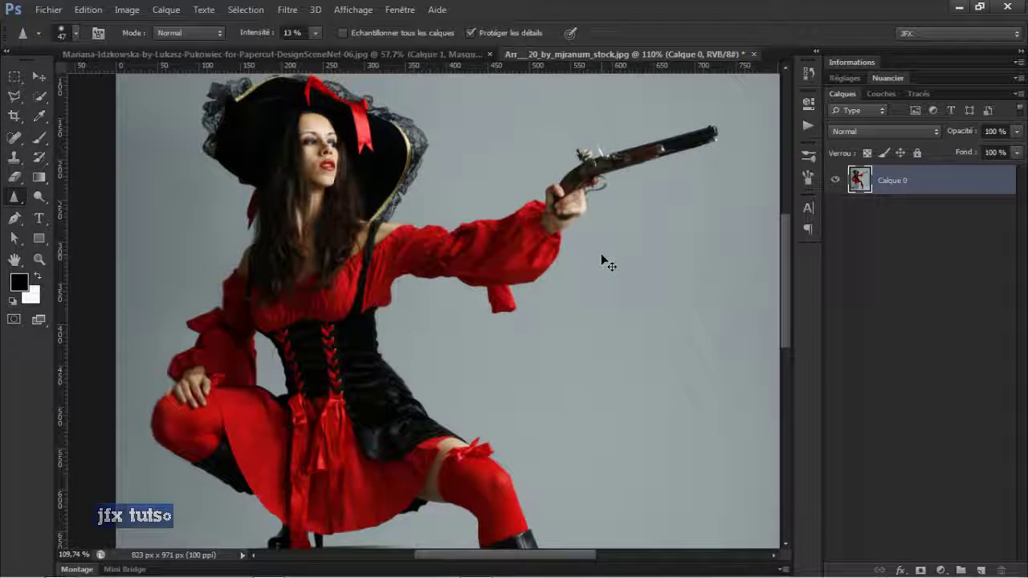
pyautogui.hotkey('ctrl', 'shift', 'z')
pyautogui.hotkey('ctrl', 'shift', 'z')
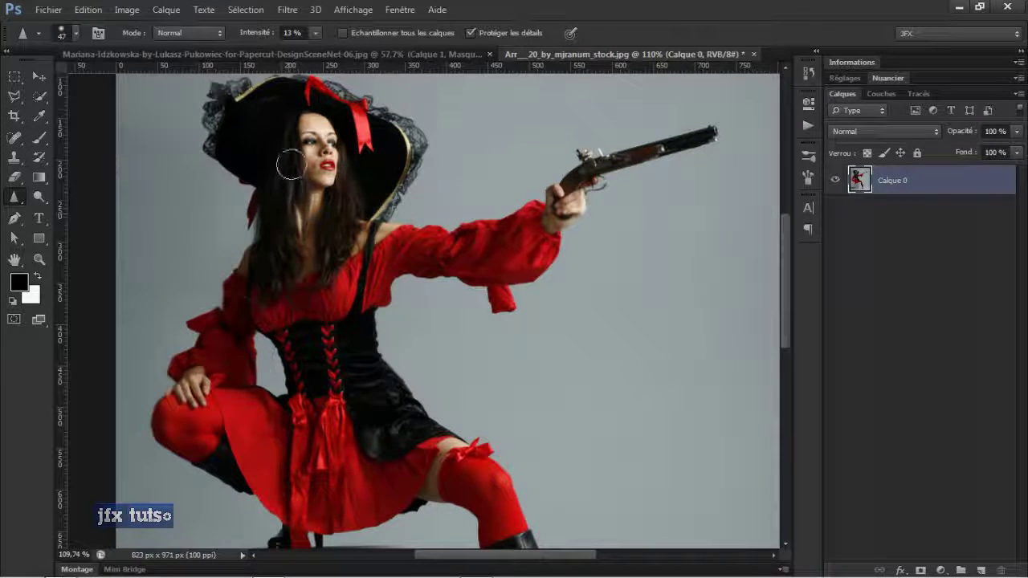
pyautogui.rightClick(23, 205)
pyautogui.click(58, 227)
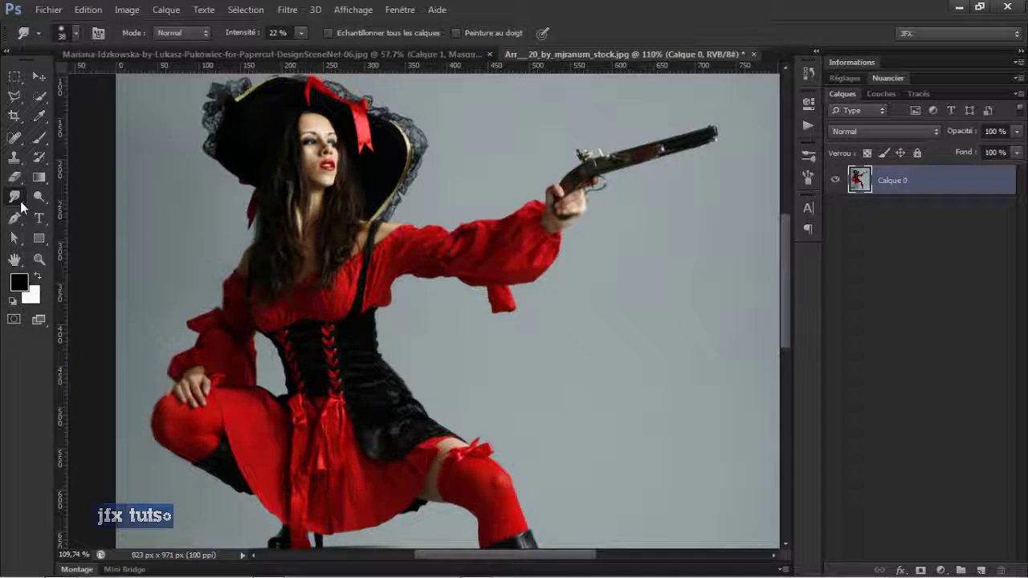
pyautogui.rightClick(18, 201)
pyautogui.click(81, 210)
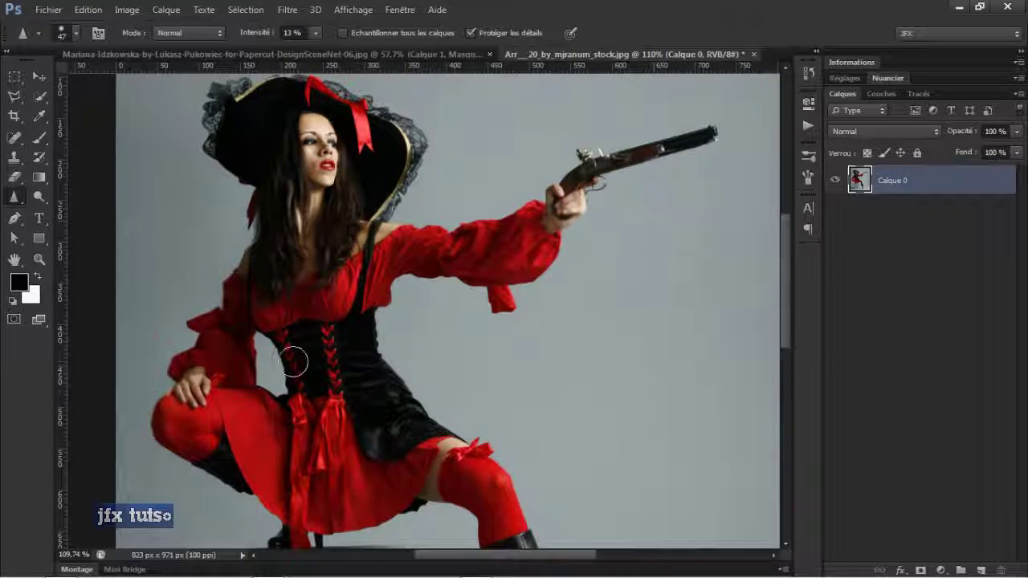
# Examine the image up close, from the skirt and boot to the woman's face, hair and hat.
pyautogui.scroll(-3, 679, 193)
pyautogui.scroll(5, 353, 478)
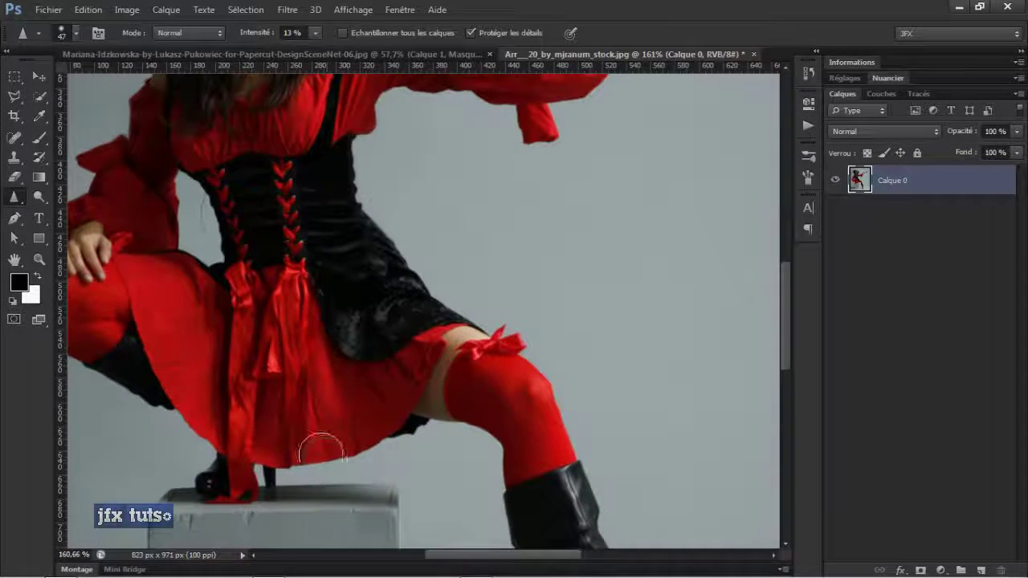
pyautogui.moveTo(327, 436); pyautogui.dragTo(335, 305)
pyautogui.moveTo(550, 301)
pyautogui.mouseDown()
pyautogui.moveTo(557, 269)
pyautogui.moveTo(526, 258)
pyautogui.moveTo(551, 277)
pyautogui.mouseUp()
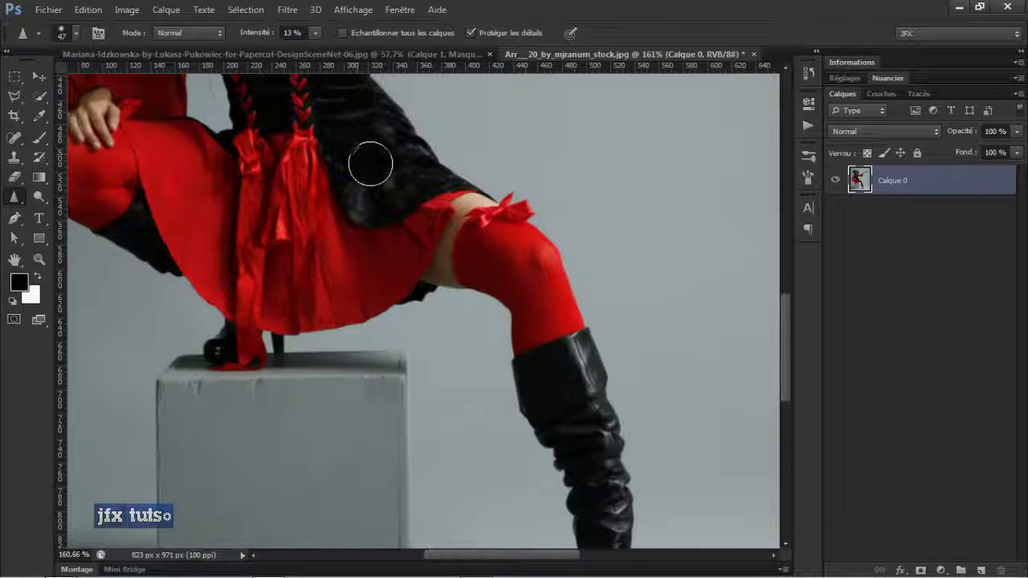
pyautogui.moveTo(348, 150); pyautogui.dragTo(415, 416)
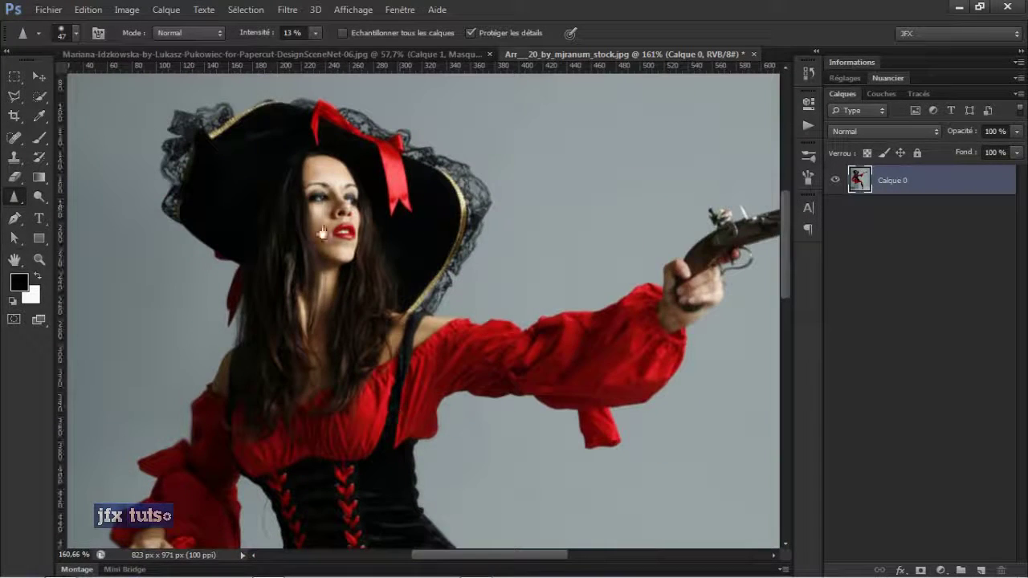
pyautogui.scroll(1, 325, 207)
pyautogui.scroll(2, 326, 207)
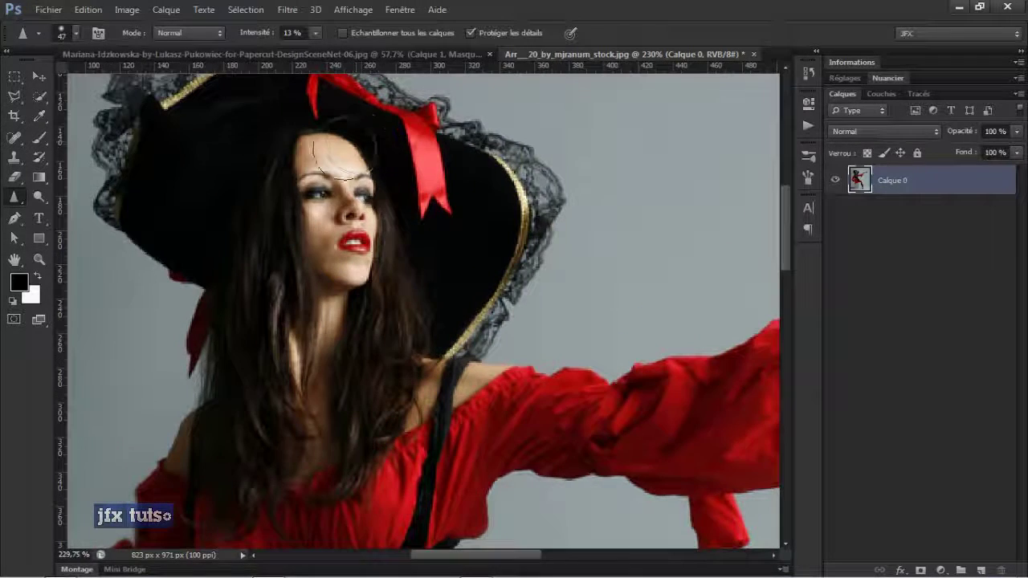
pyautogui.scroll(-1, 310, 201)
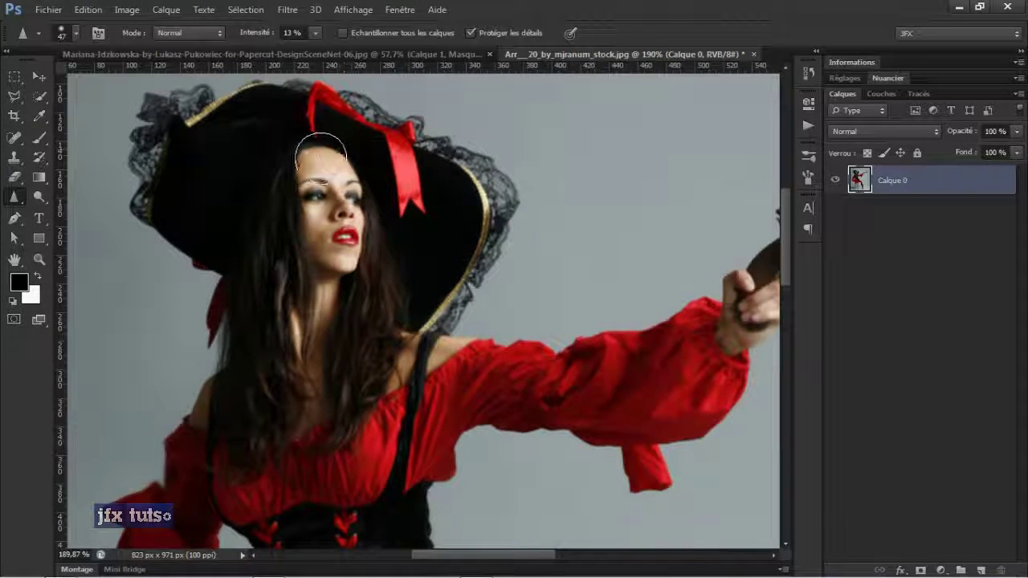
pyautogui.scroll(-5, 305, 271)
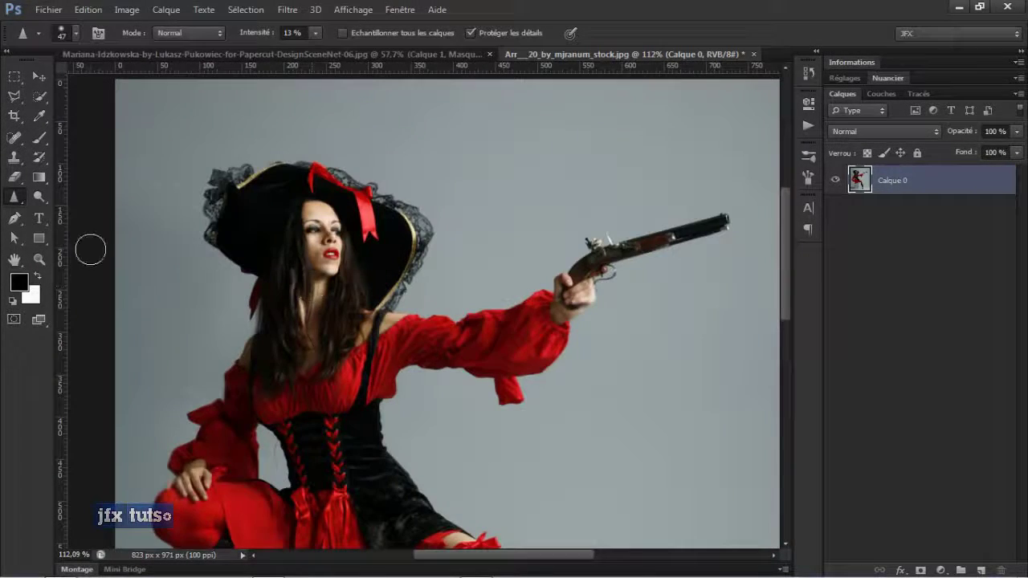
# Switch to the Smudge tool and choose the round 9 px brush.
pyautogui.rightClick(14, 196)
pyautogui.click(78, 223)
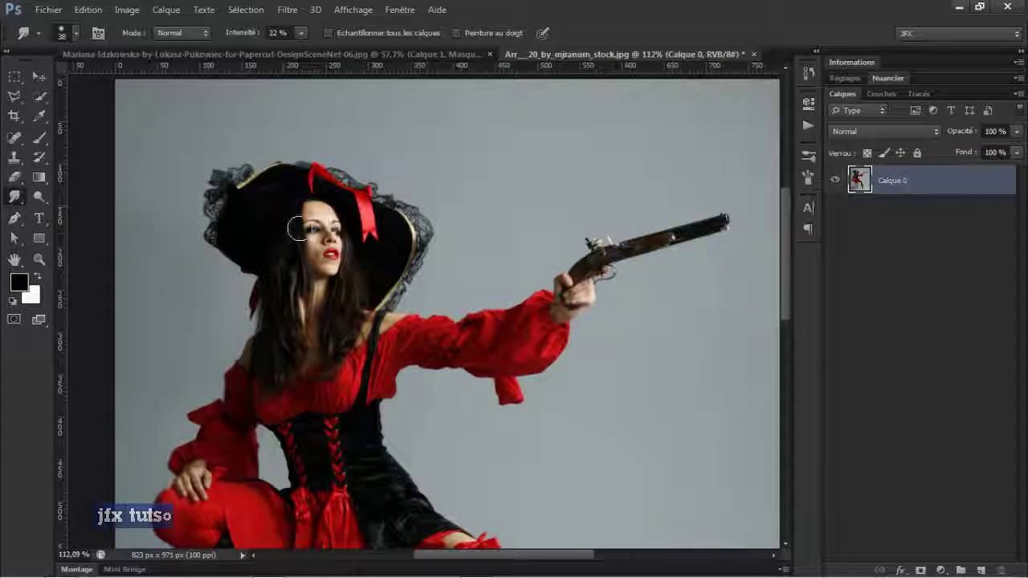
pyautogui.scroll(-1, 310, 229)
pyautogui.scroll(1, 310, 229)
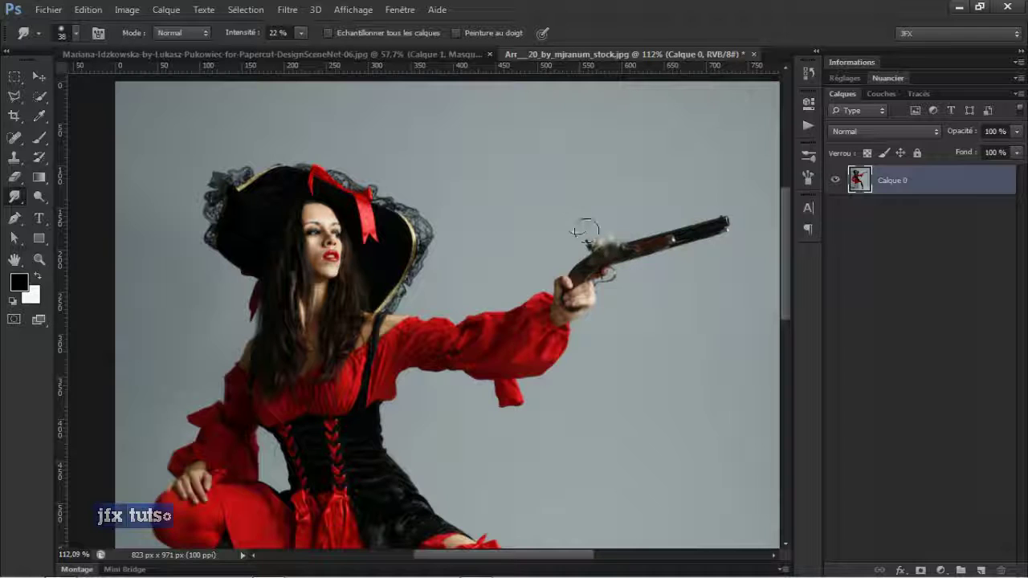
pyautogui.rightClick(604, 228)
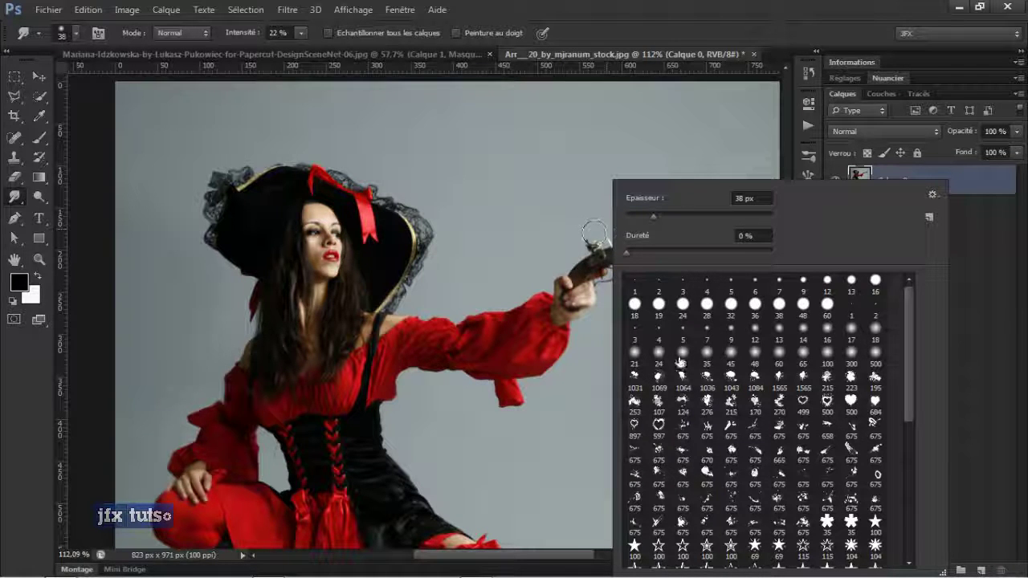
pyautogui.click(803, 283)
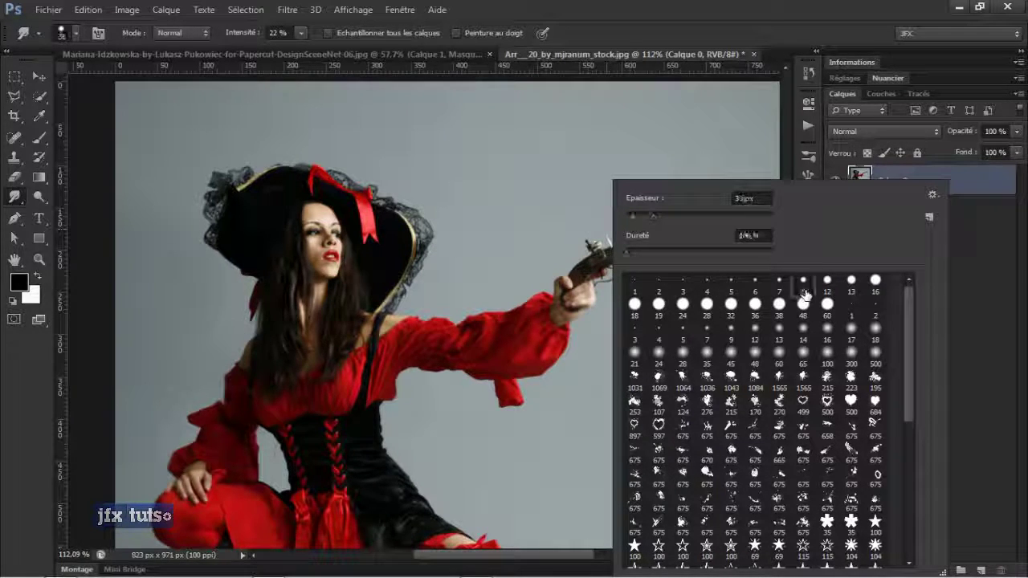
pyautogui.click(604, 28)
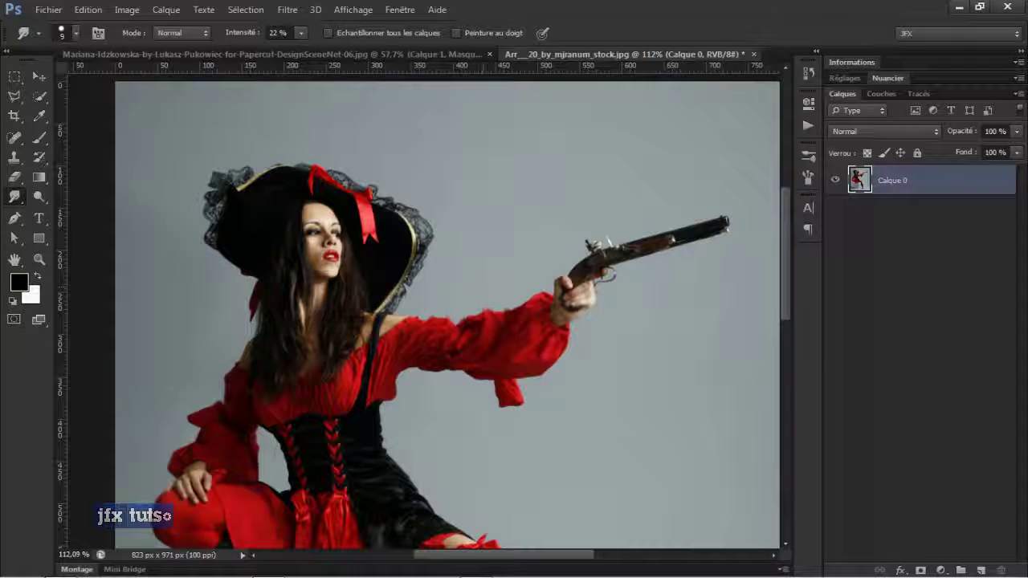
# Try smearing the hat's black edge across the background at 100% intensity, undo it, and reset the intensity to 22%.
pyautogui.moveTo(229, 38); pyautogui.dragTo(360, 38)
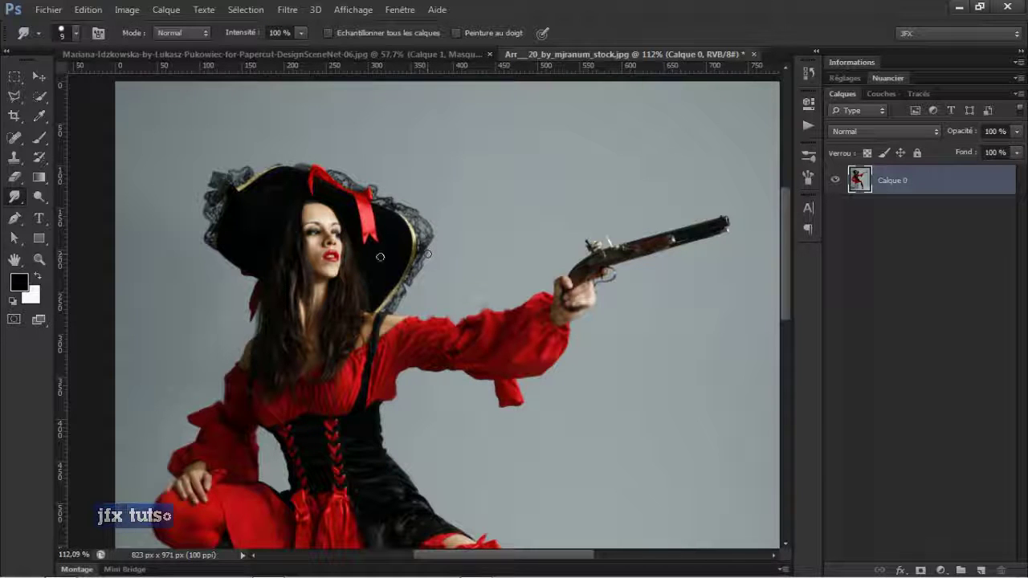
pyautogui.moveTo(414, 240); pyautogui.dragTo(625, 153)
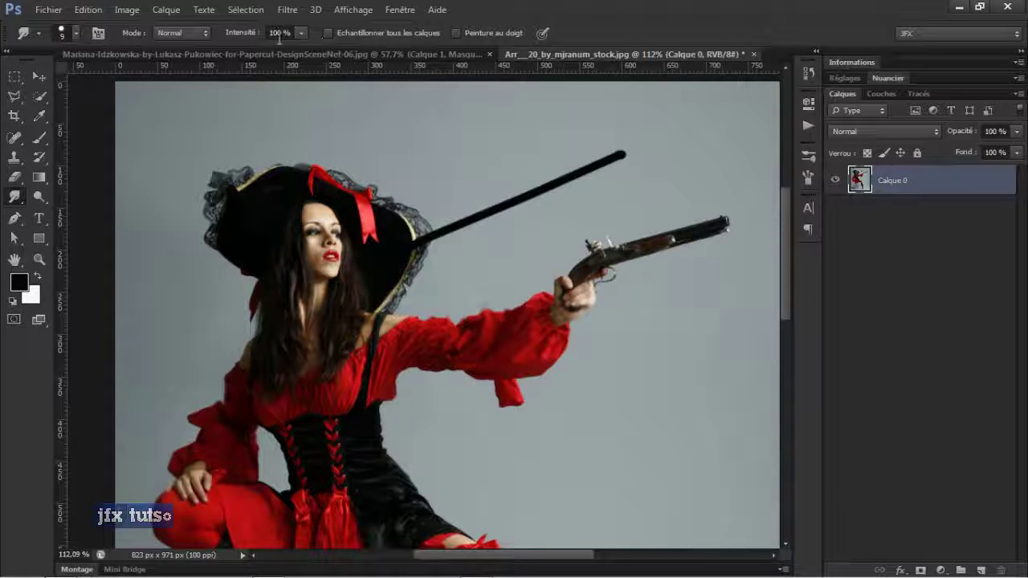
pyautogui.hotkey('ctrl', 'z')
pyautogui.moveTo(255, 37); pyautogui.dragTo(185, 45)
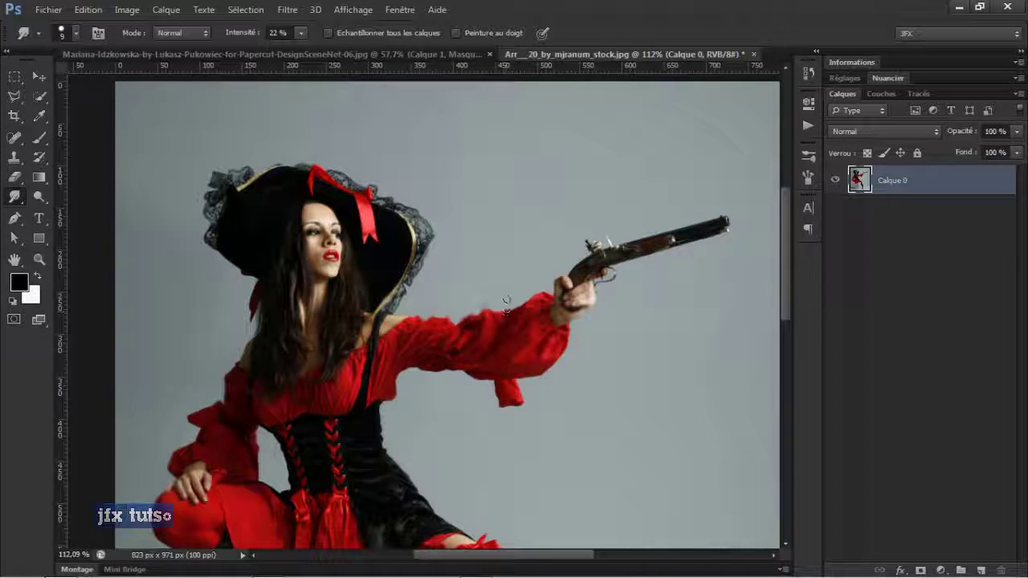
# Duplicate Calque 0, hide the copy, and return to the original layer with the Smudge tool.
pyautogui.click(39, 157)
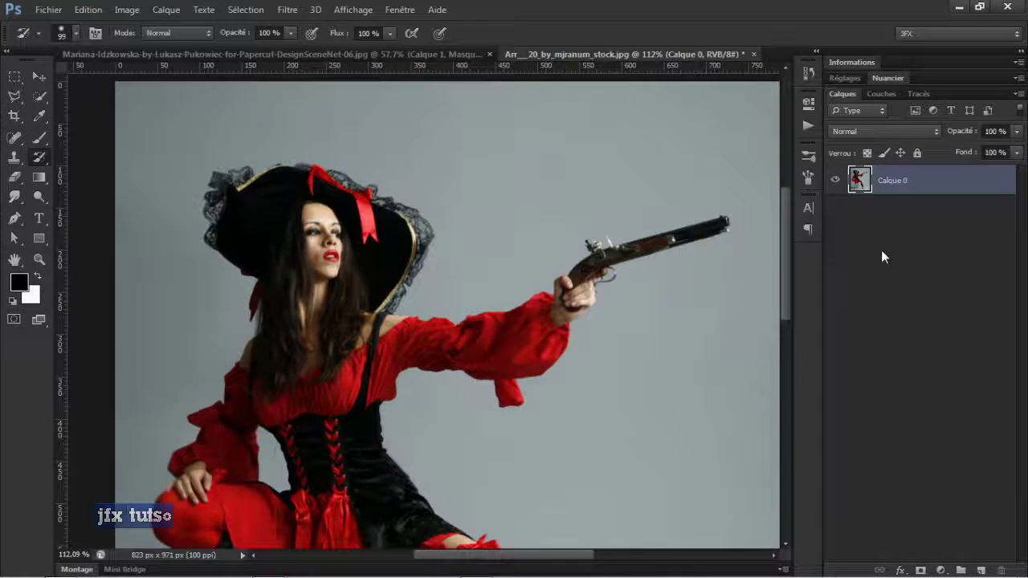
pyautogui.hotkey('ctrl', 'j')
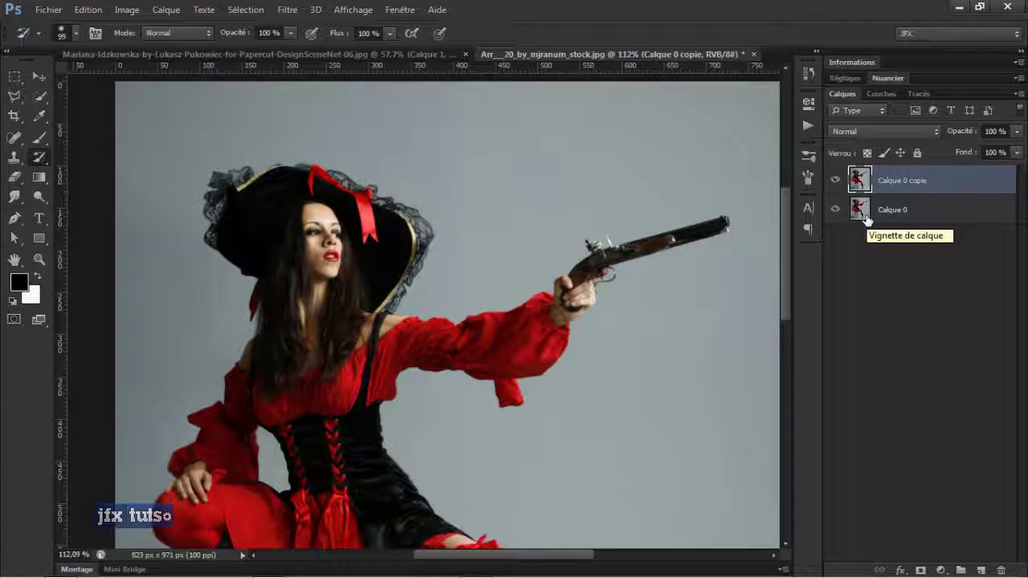
pyautogui.moveTo(868, 219)
pyautogui.mouseDown()
pyautogui.moveTo(883, 196)
pyautogui.moveTo(875, 216)
pyautogui.mouseUp()
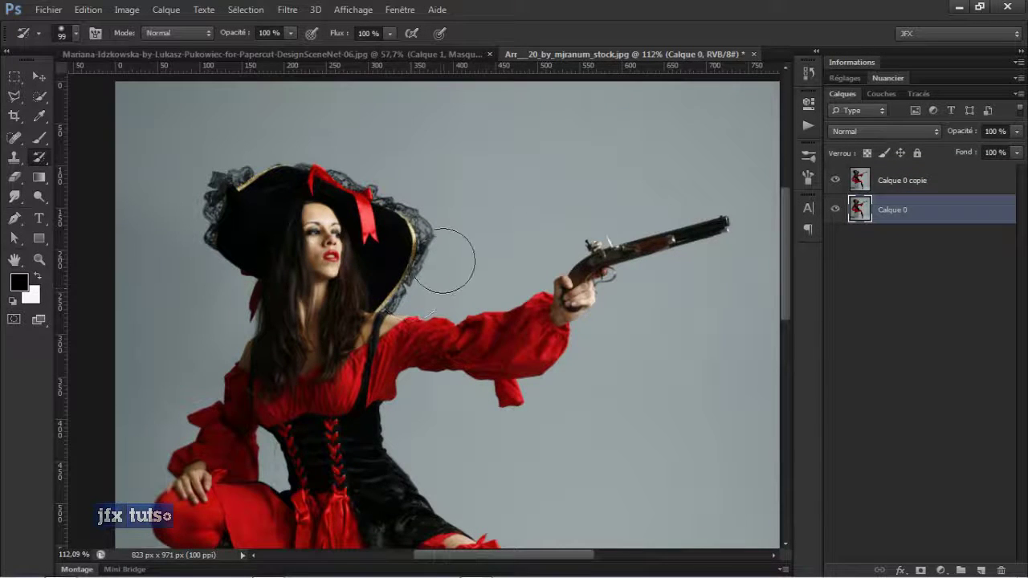
pyautogui.click(14, 197)
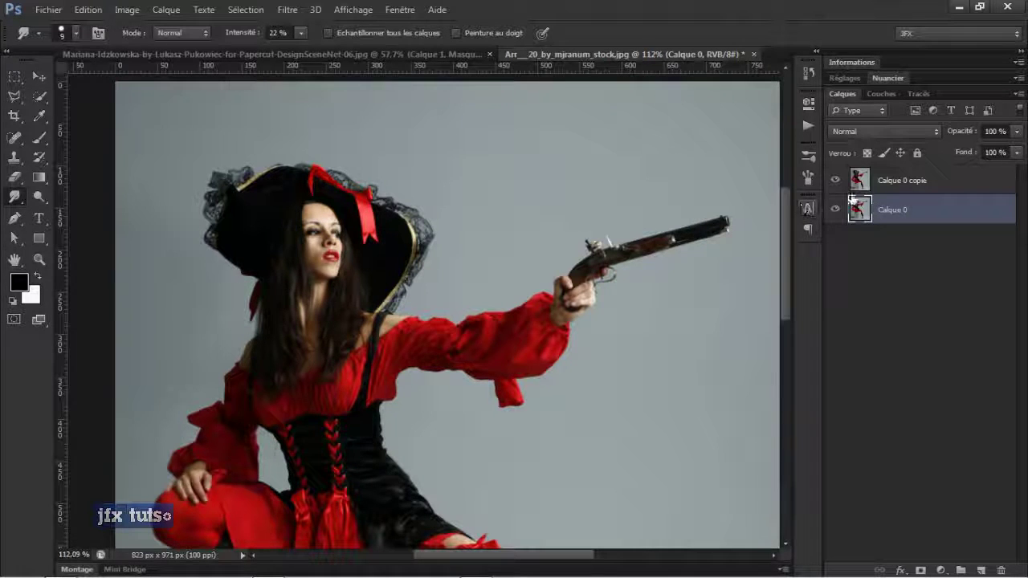
pyautogui.click(835, 180)
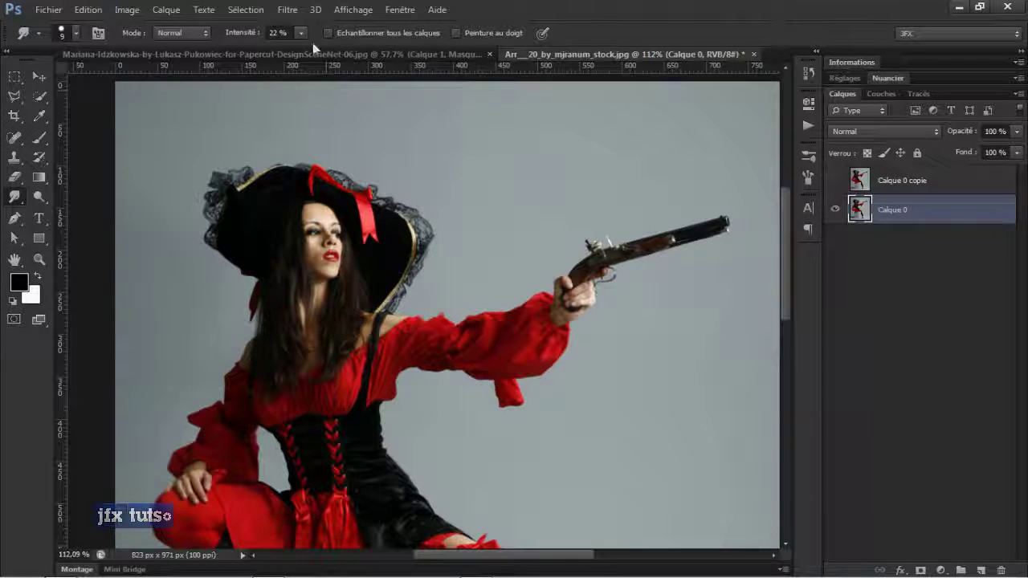
# Set the Smudge intensity to 32% and smear the upper edge of the outstretched red sleeve into the background.
pyautogui.moveTo(239, 33); pyautogui.dragTo(264, 62)
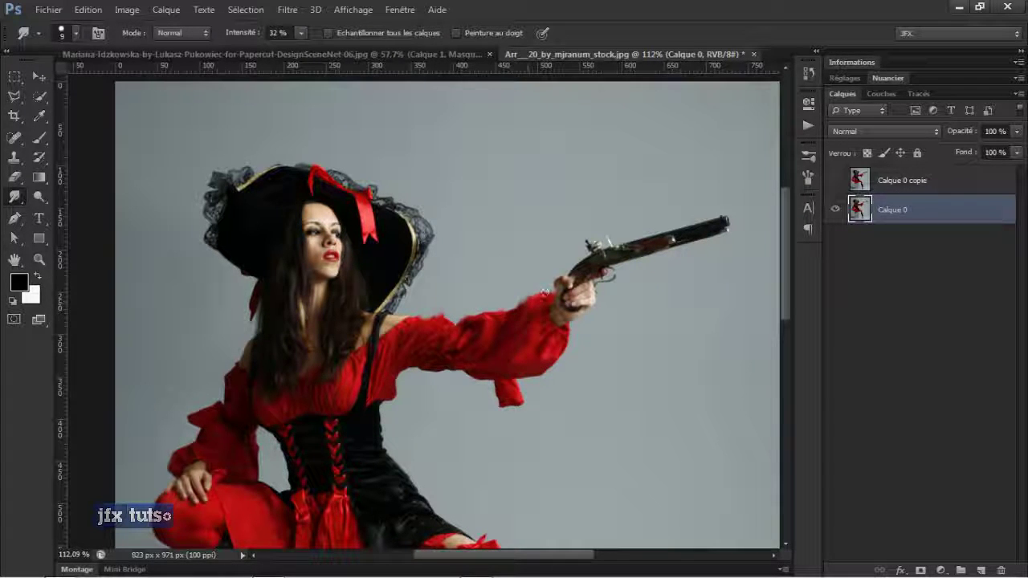
pyautogui.moveTo(543, 296)
pyautogui.mouseDown()
pyautogui.moveTo(517, 316)
pyautogui.moveTo(525, 289)
pyautogui.moveTo(484, 311)
pyautogui.moveTo(489, 302)
pyautogui.moveTo(466, 334)
pyautogui.moveTo(475, 330)
pyautogui.moveTo(456, 326)
pyautogui.moveTo(470, 307)
pyautogui.moveTo(437, 336)
pyautogui.moveTo(464, 314)
pyautogui.mouseUp()
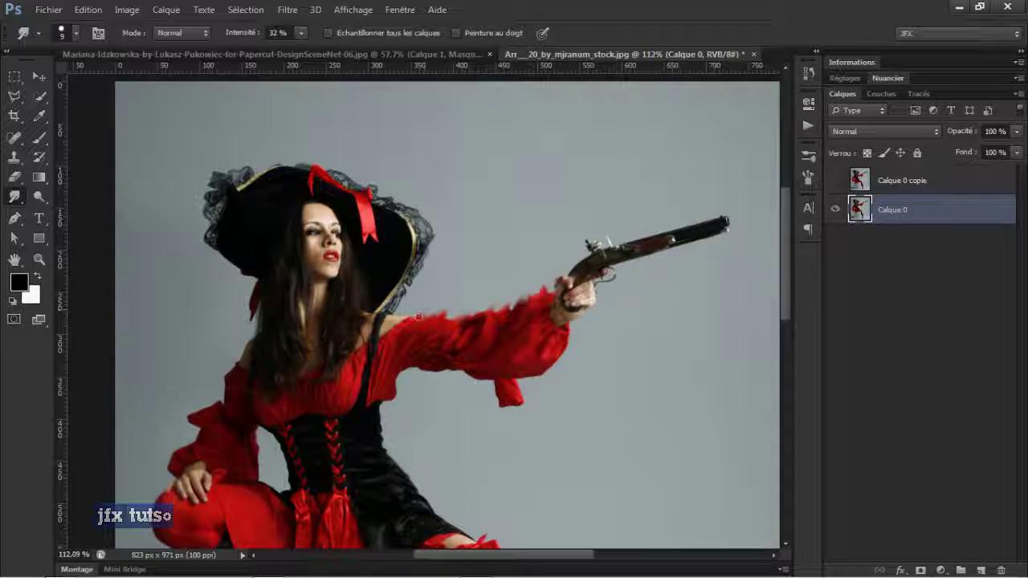
# Show Calque 0 copie, delete the grey background around the gun and arm using a Quick Selection, and deselect.
pyautogui.click(836, 184)
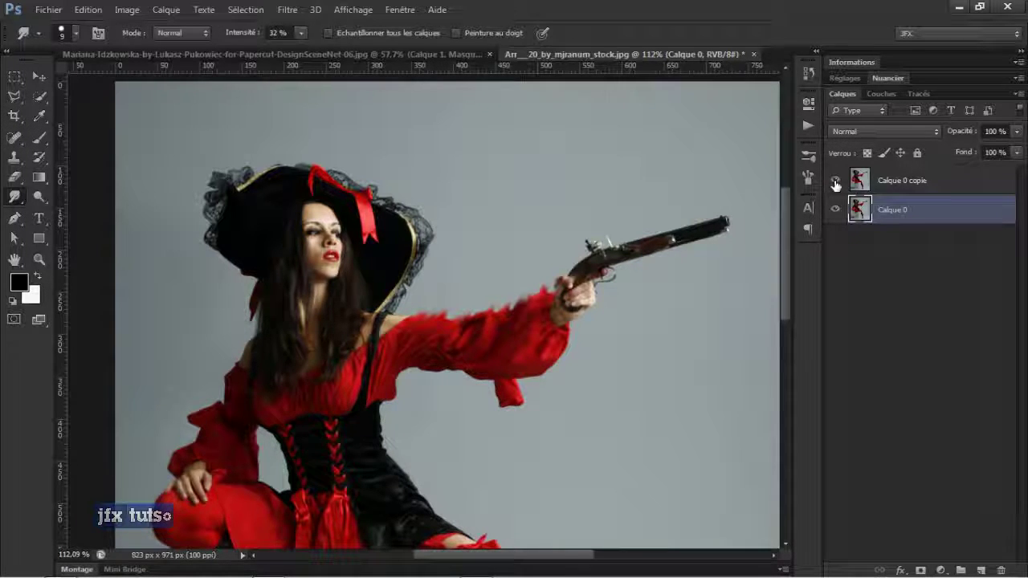
pyautogui.click(884, 181)
pyautogui.scroll(-3, 530, 205)
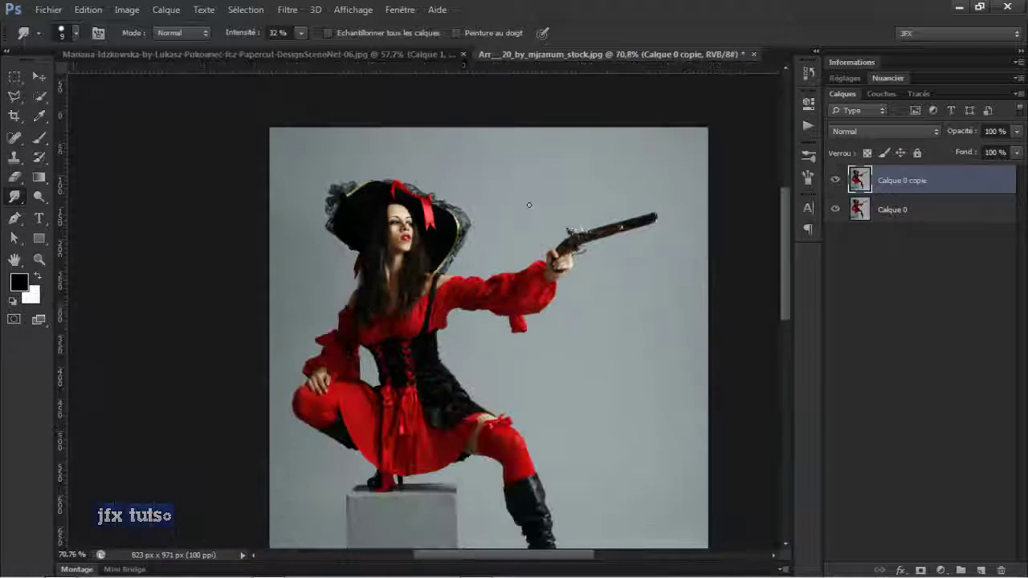
pyautogui.press('w')
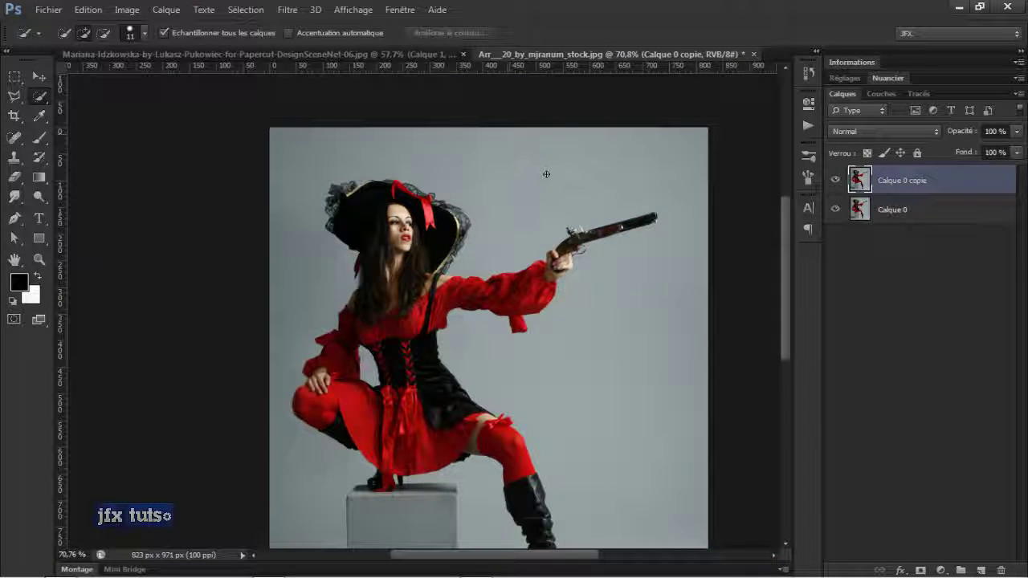
pyautogui.moveTo(546, 174)
pyautogui.mouseDown()
pyautogui.moveTo(522, 193)
pyautogui.moveTo(641, 293)
pyautogui.moveTo(646, 471)
pyautogui.moveTo(646, 434)
pyautogui.mouseUp()
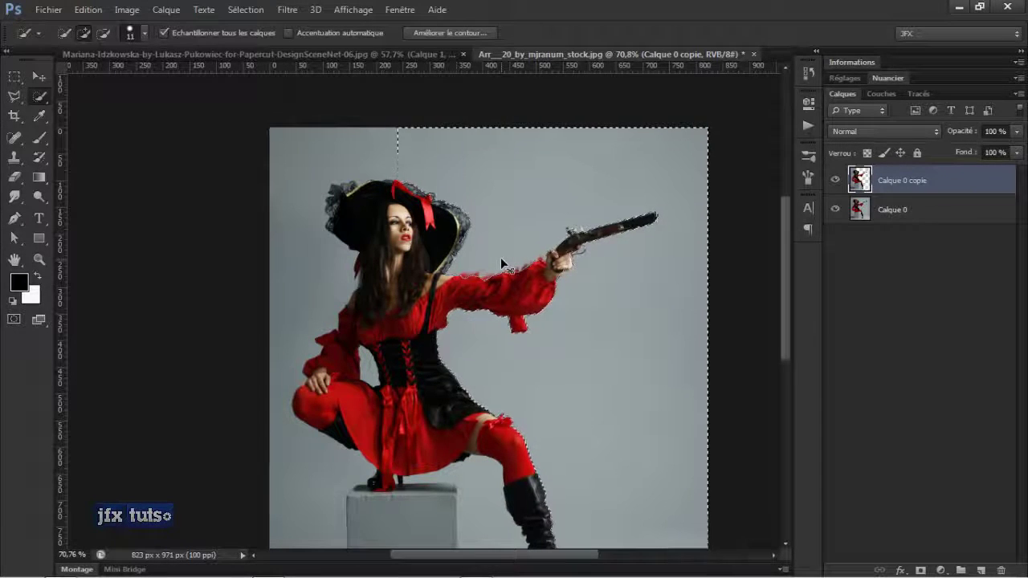
pyautogui.hotkey('ctrl', 'd')
# Return to Calque 0 with the Smudge tool, smear the hat's lace edge and the hand, and hide the copy.
pyautogui.scroll(1, 514, 245)
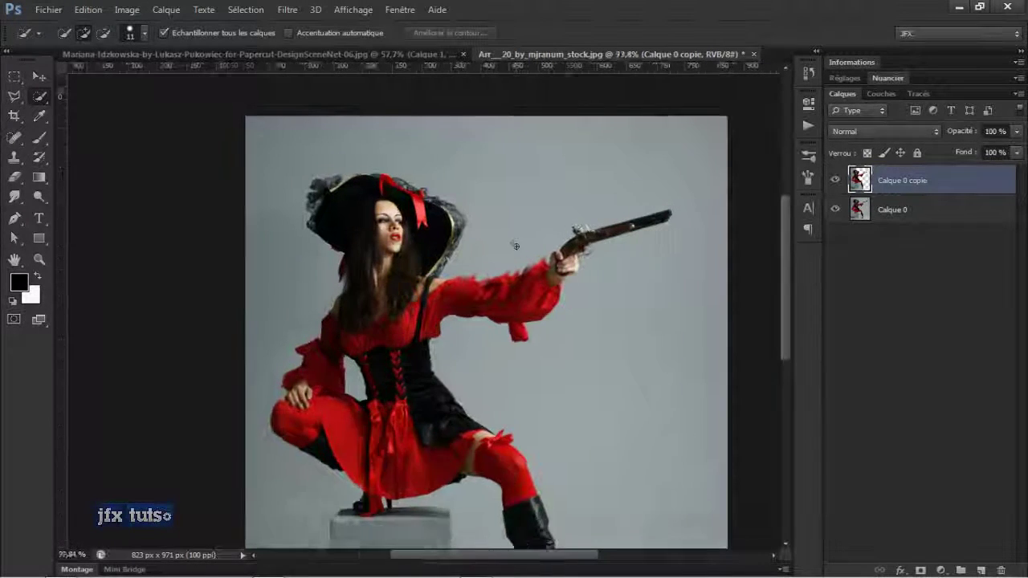
pyautogui.scroll(5, 516, 246)
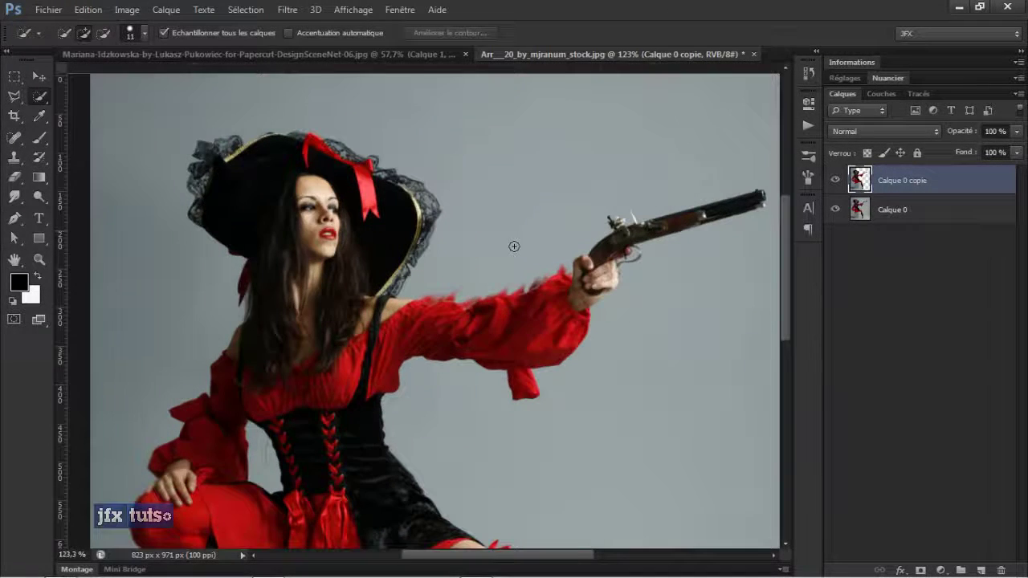
pyautogui.click(865, 211)
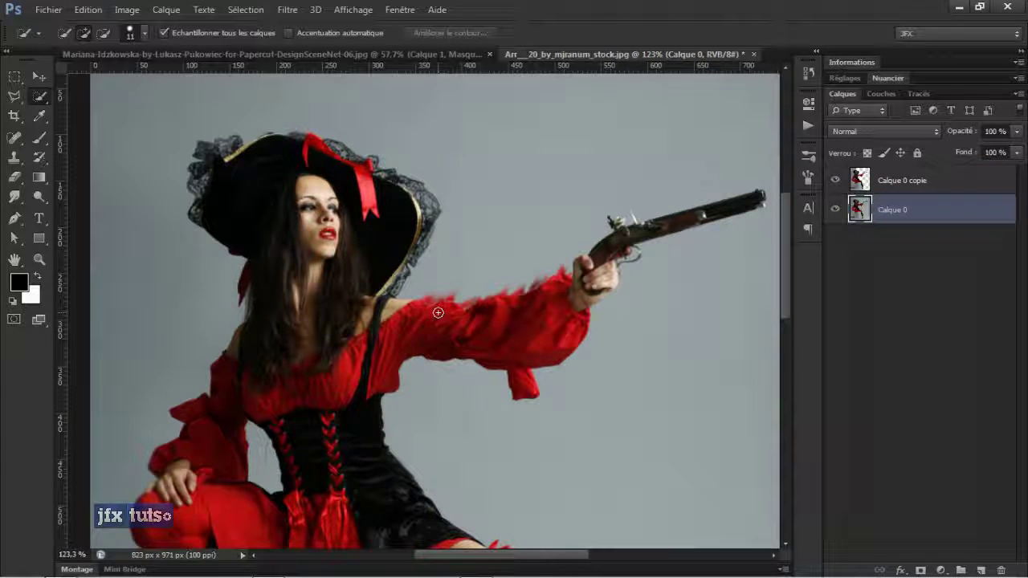
pyautogui.click(15, 196)
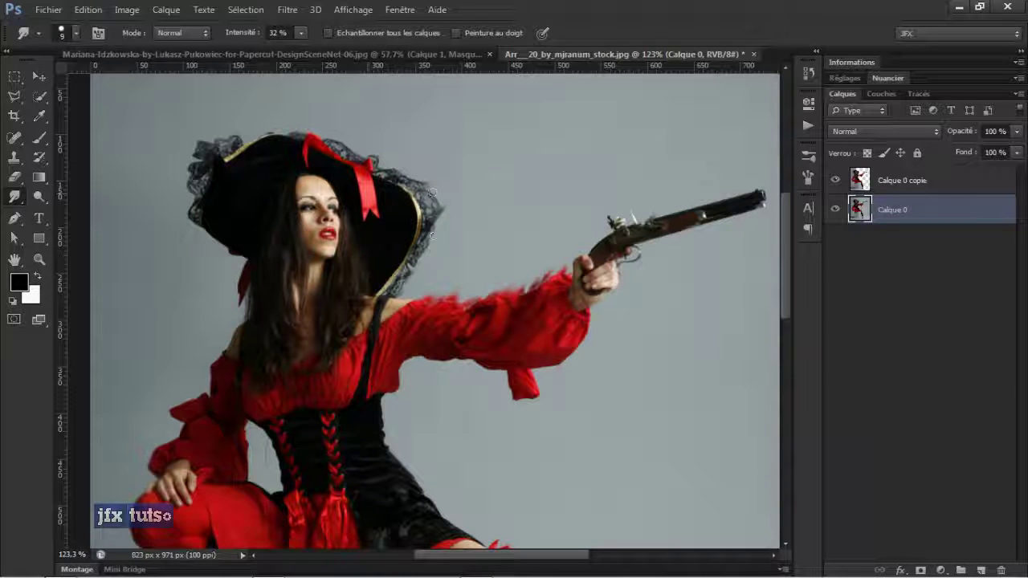
pyautogui.scroll(3, 333, 271)
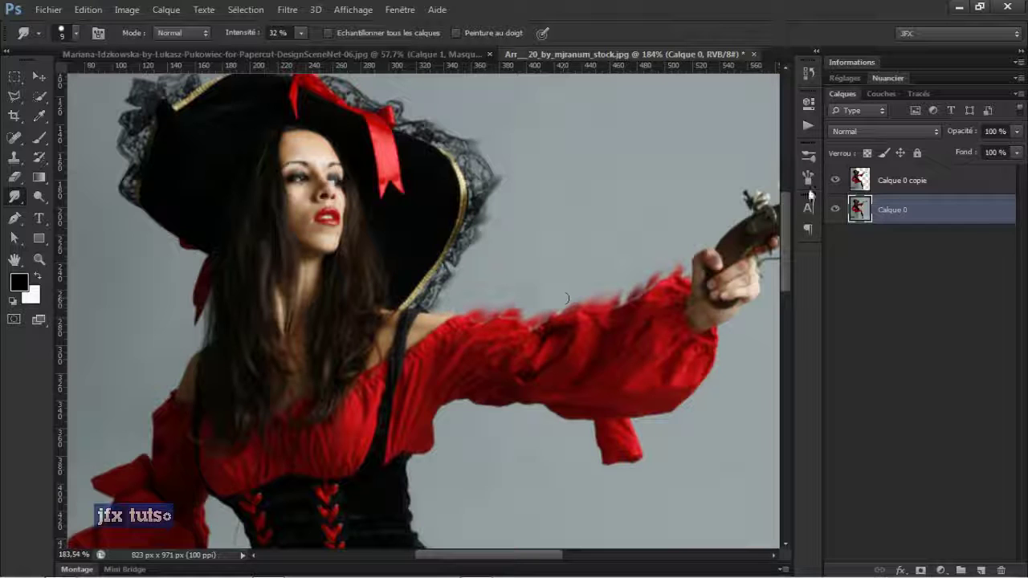
pyautogui.click(836, 180)
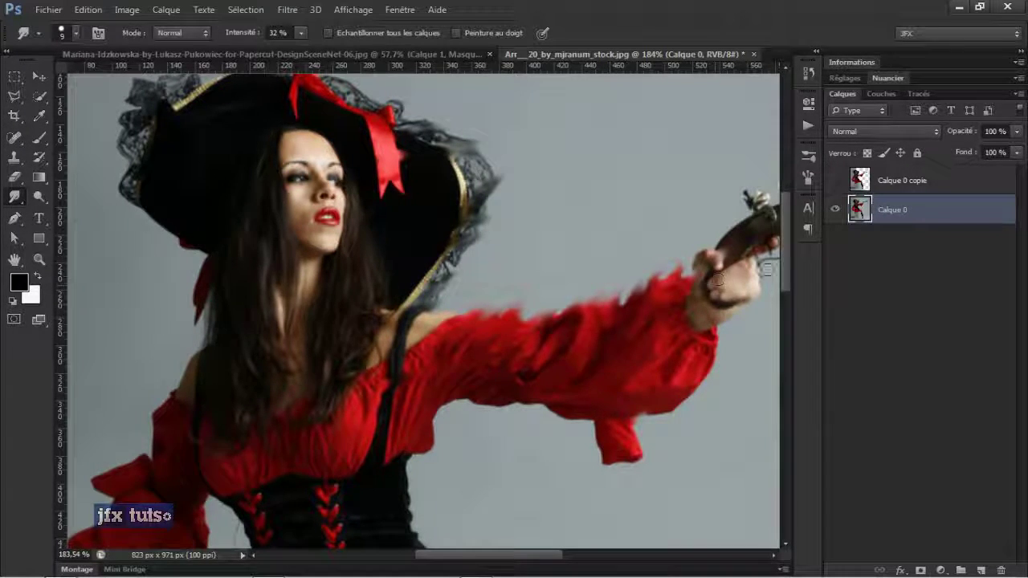
# Examine the smudged figure from the hat and sleeve down to the bent knee, skirt and boots.
pyautogui.scroll(-2, 754, 283)
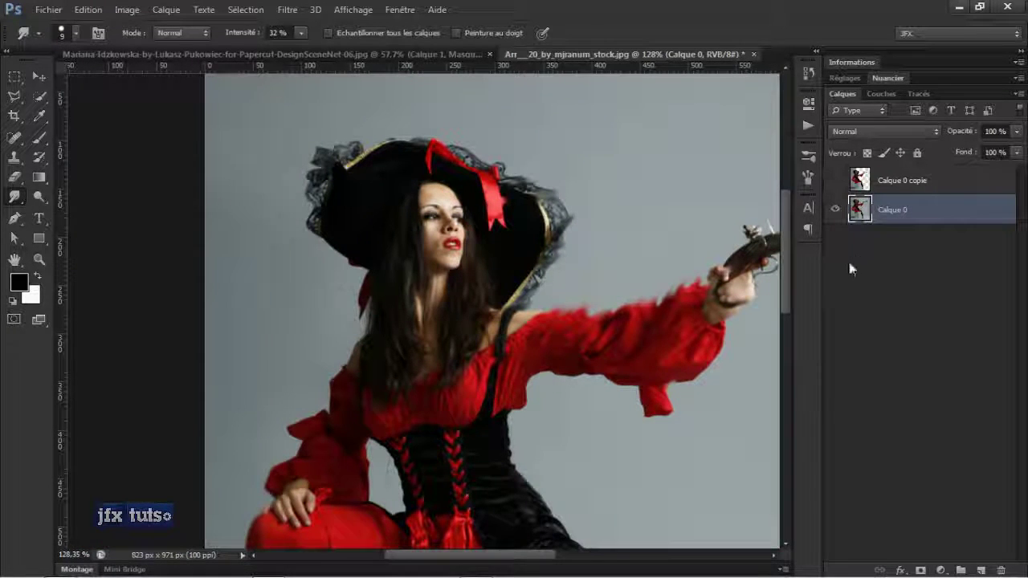
pyautogui.scroll(-2, 649, 366)
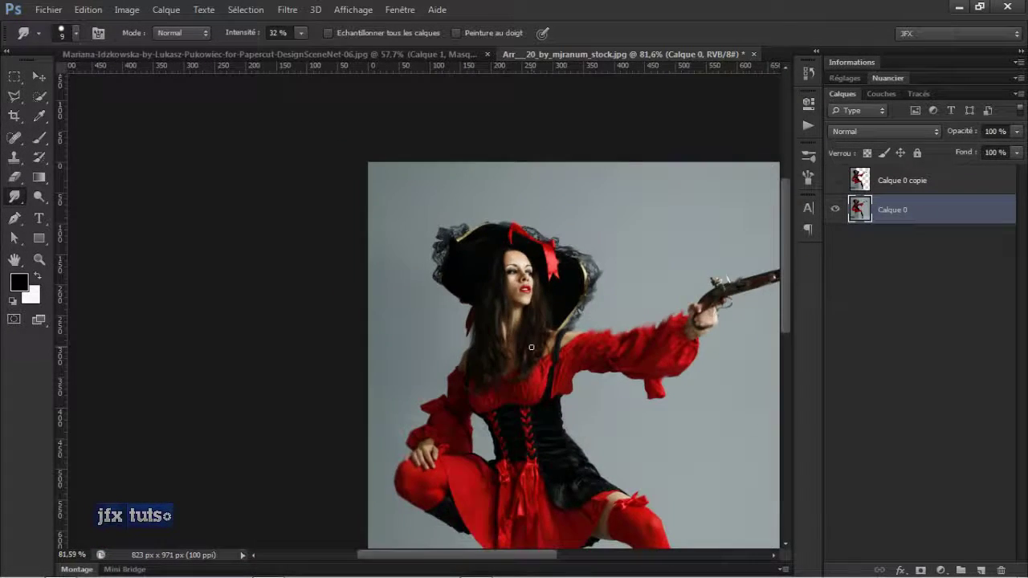
pyautogui.scroll(-2, 649, 366)
pyautogui.scroll(3, 300, 309)
pyautogui.scroll(1, 299, 308)
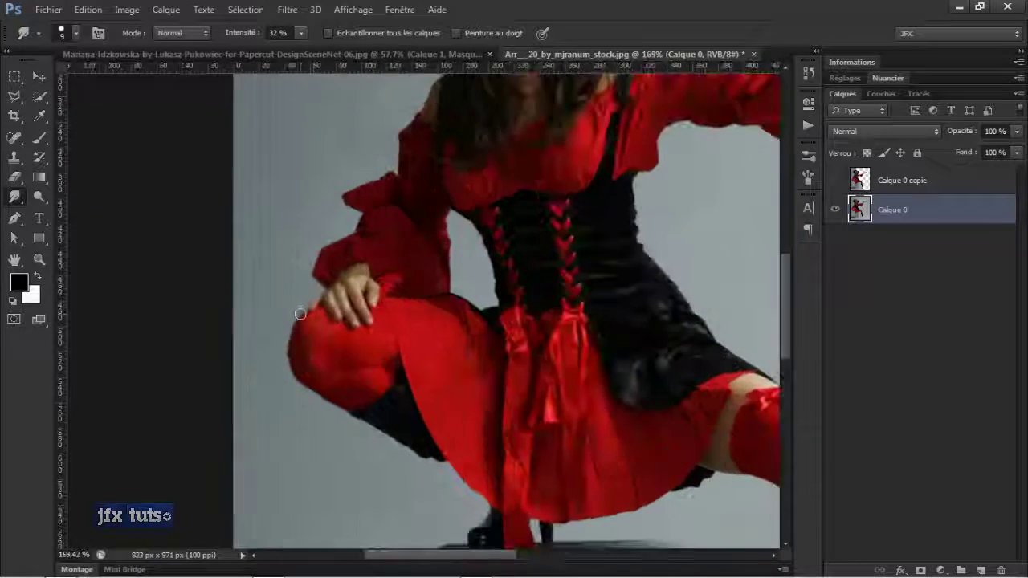
pyautogui.scroll(2, 416, 301)
pyautogui.scroll(-2, 417, 302)
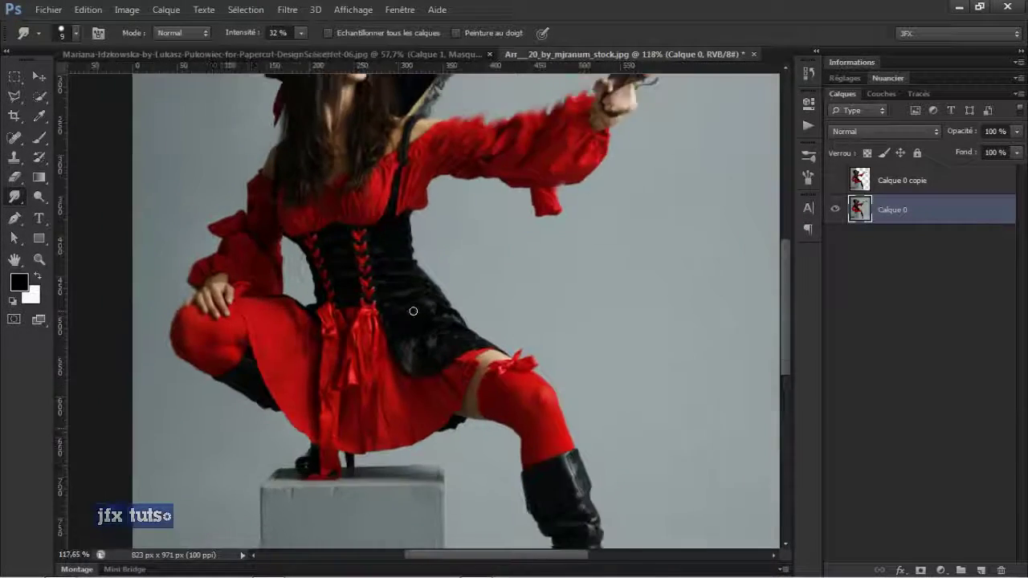
pyautogui.scroll(3, 410, 305)
pyautogui.scroll(-3, 400, 288)
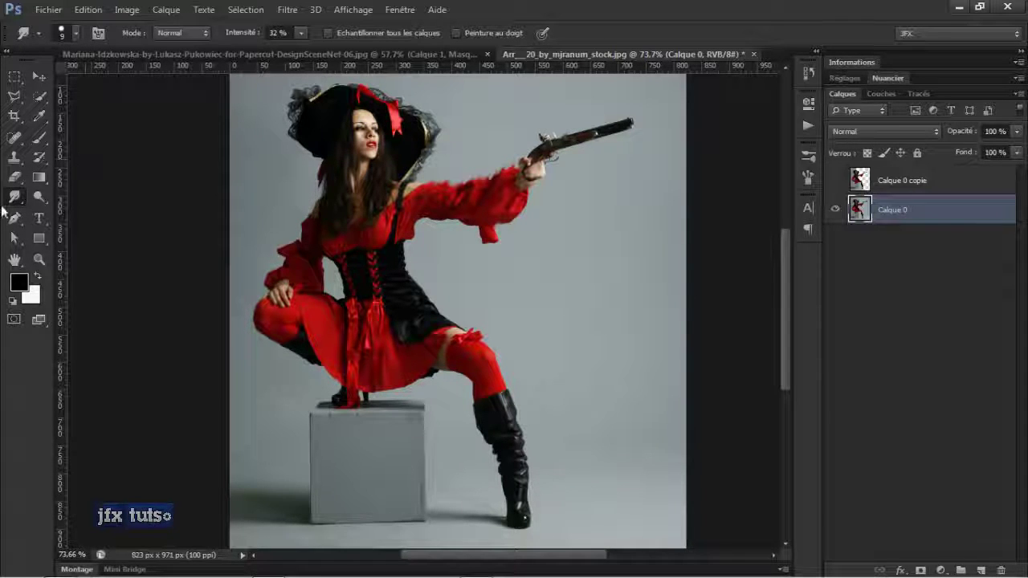
# Switch to the curly-haired portrait document and activate the Move tool with the face in close view.
pyautogui.hotkey('ctrl', 'Tab')
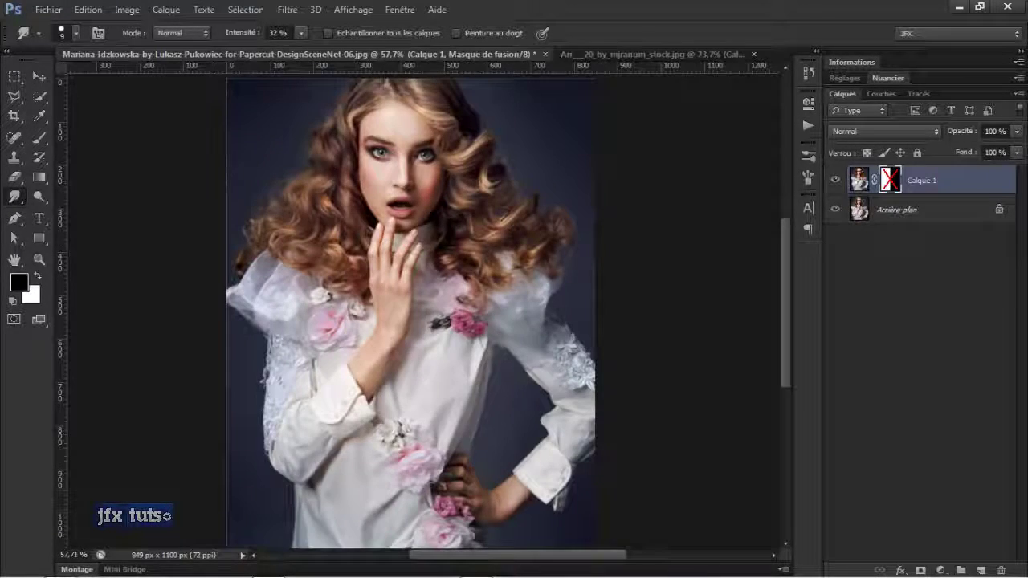
pyautogui.hotkey('ctrl', '0')
pyautogui.scroll(2, 429, 209)
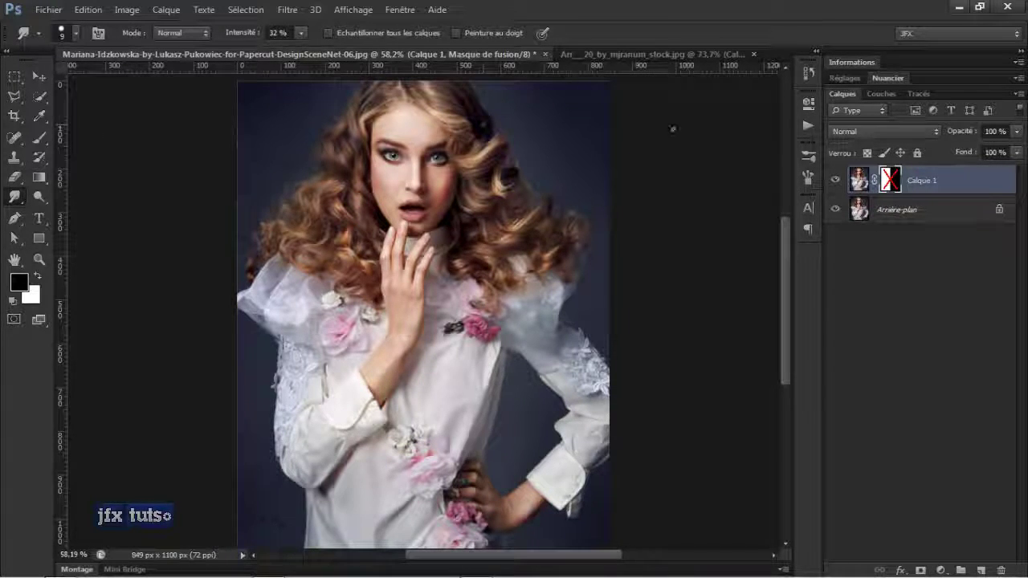
pyautogui.scroll(3, 394, 205)
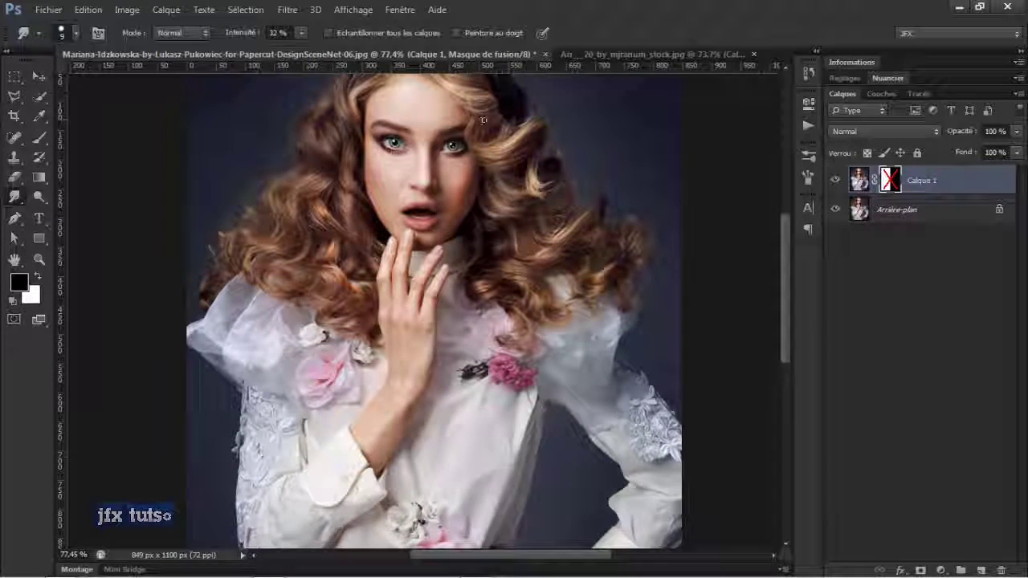
pyautogui.scroll(1, 483, 120)
pyautogui.press('v')
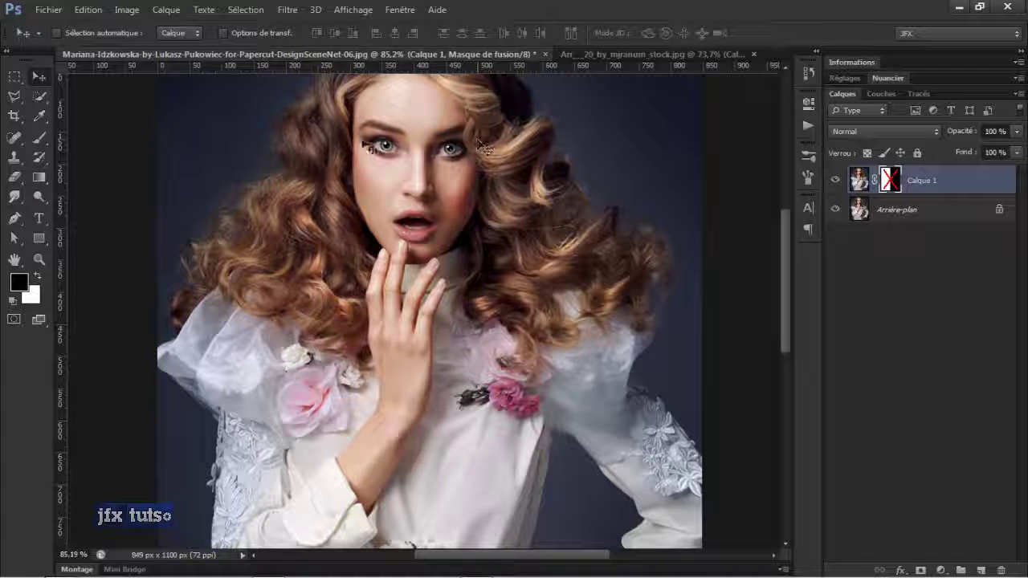
# Compare the portrait with and without the retouching by hiding and showing Calque 1.
pyautogui.click(834, 183)
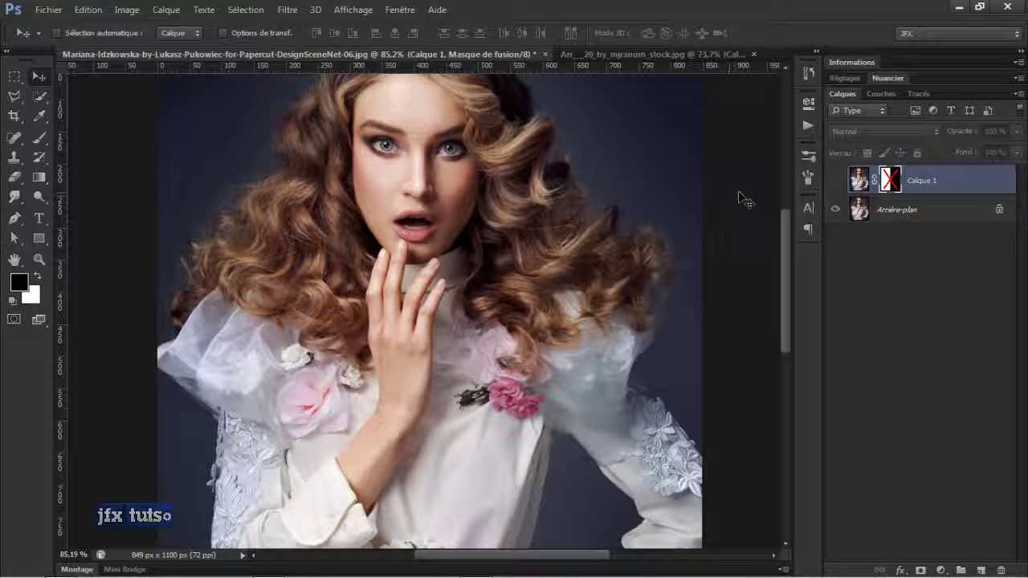
pyautogui.click(835, 183)
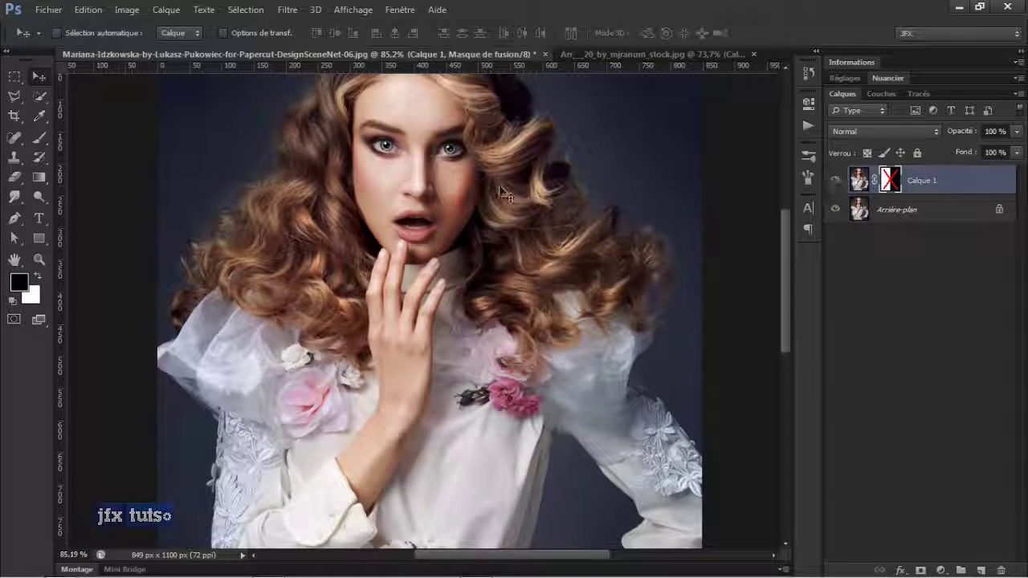
pyautogui.moveTo(402, 160); pyautogui.dragTo(395, 252)
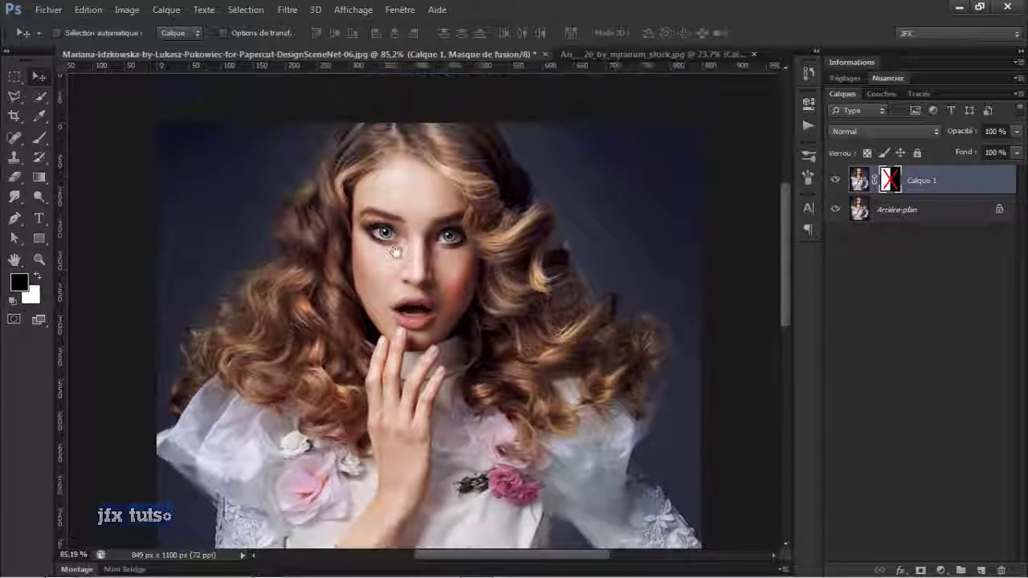
pyautogui.click(835, 181)
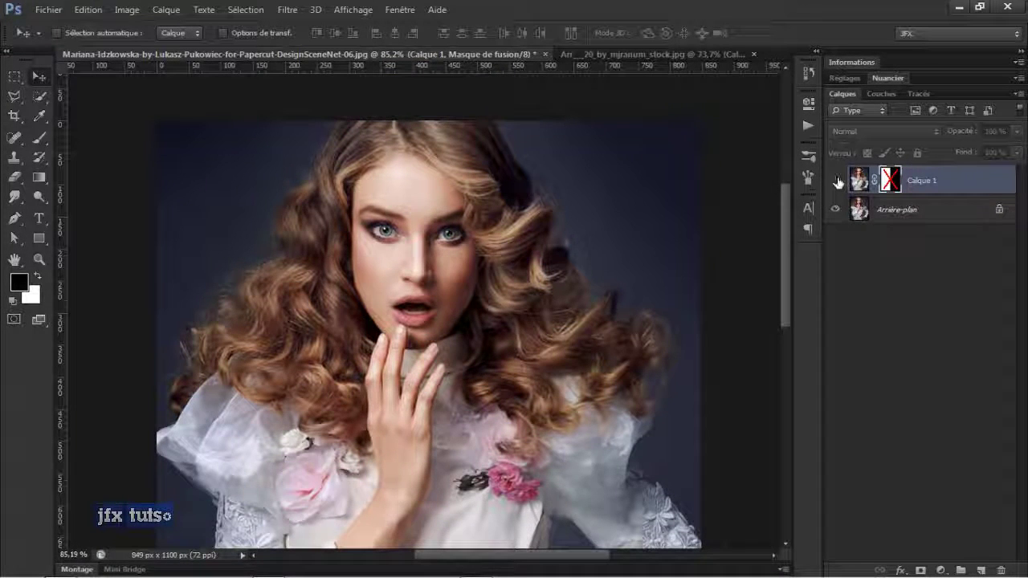
pyautogui.click(836, 182)
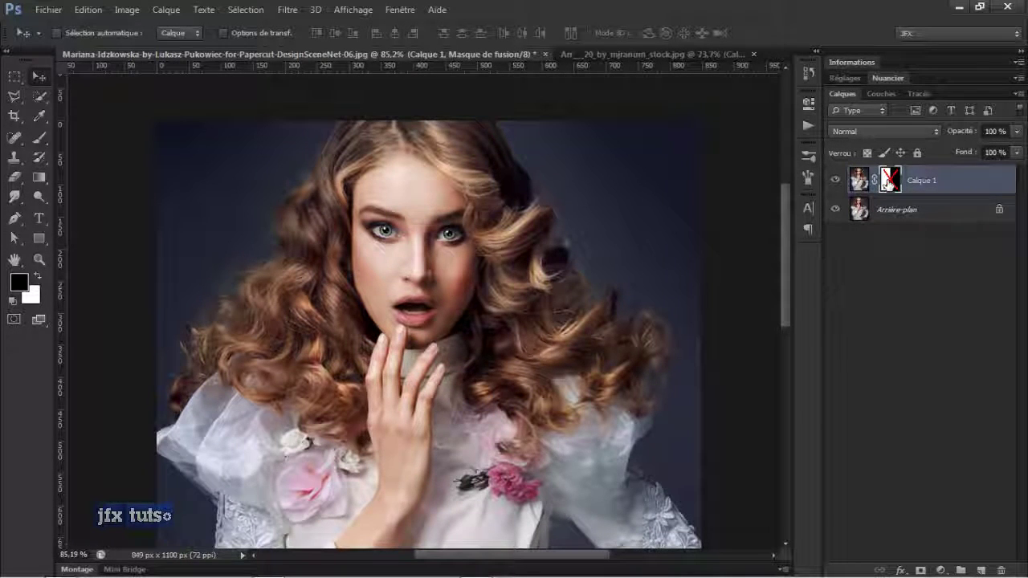
# Enable Calque 1's layer mask, switching it off and on again to compare the two halves of the face.
pyautogui.keyDown('shift'); pyautogui.click(888, 184); pyautogui.keyUp('shift')
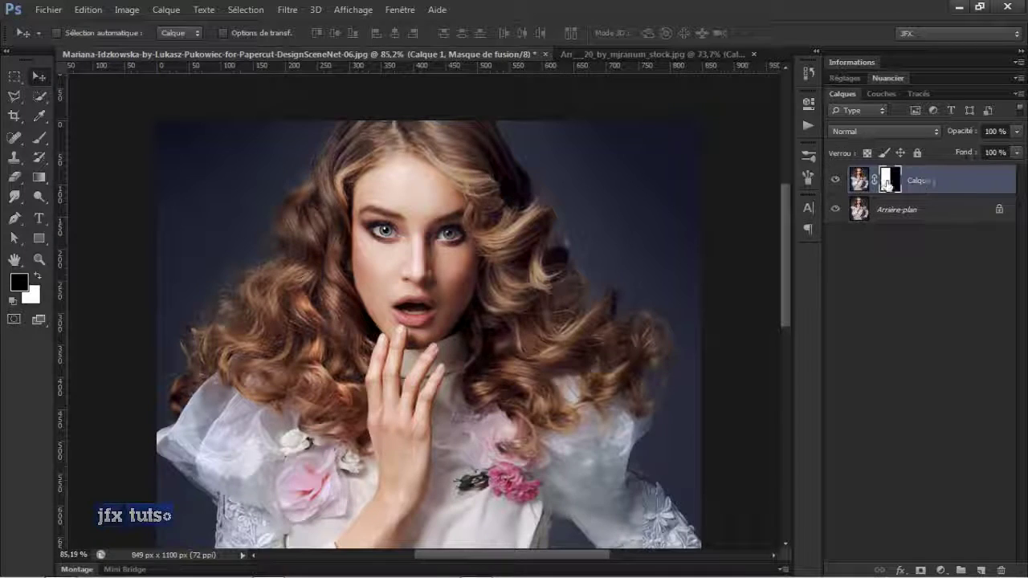
pyautogui.scroll(1, 415, 297)
pyautogui.scroll(3, 415, 297)
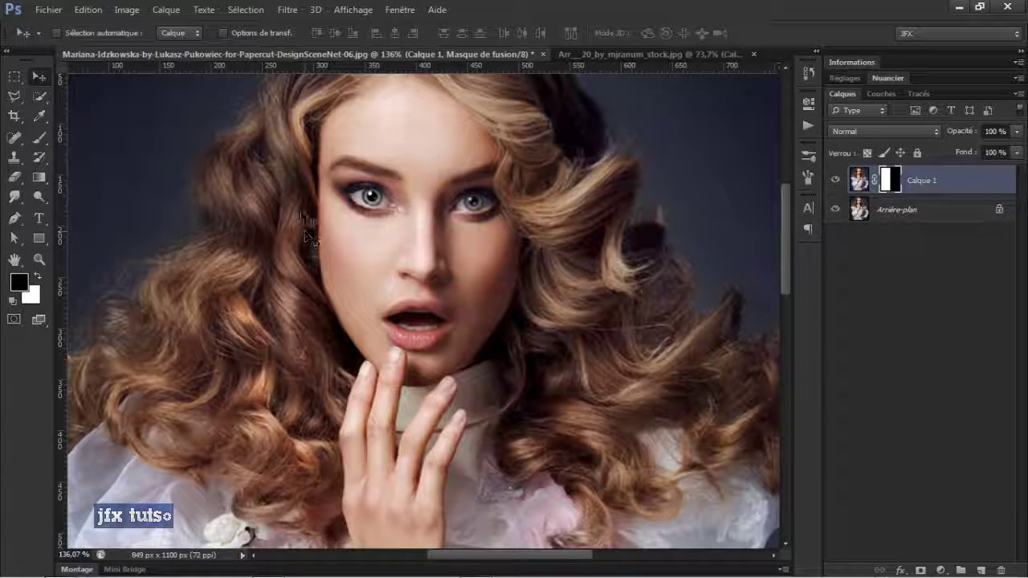
pyautogui.keyDown('shift'); pyautogui.click(891, 180); pyautogui.keyUp('shift')
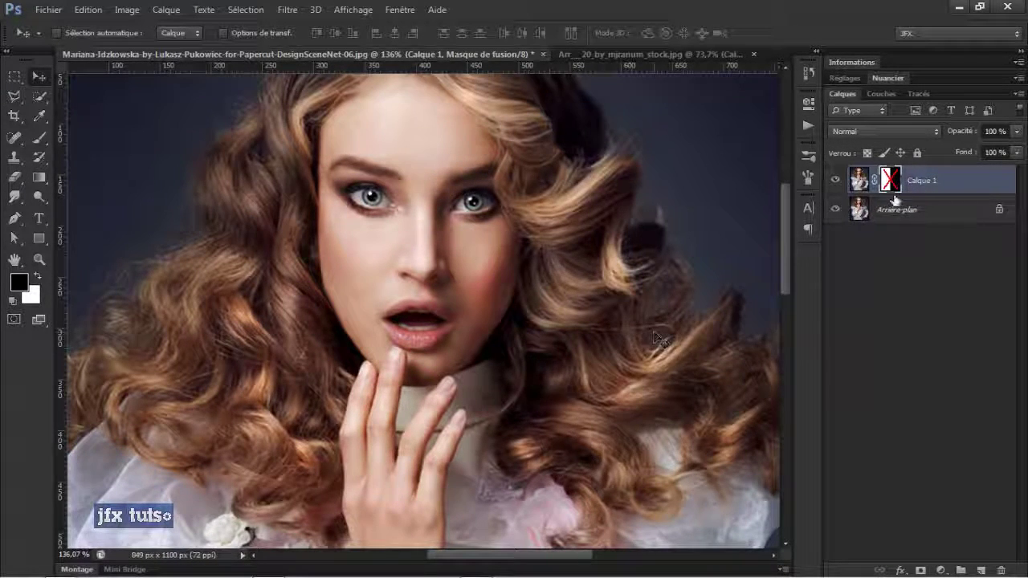
pyautogui.keyDown('shift'); pyautogui.click(891, 182); pyautogui.keyUp('shift')
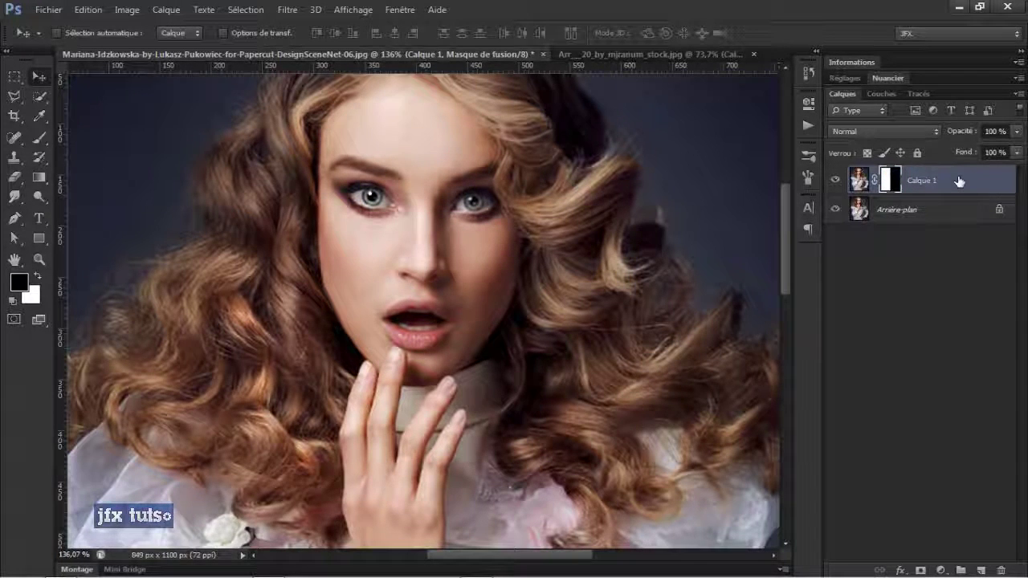
# Merge Calque 1 into the background layer and duplicate the merged layer.
pyautogui.hotkey('ctrl', 'e')
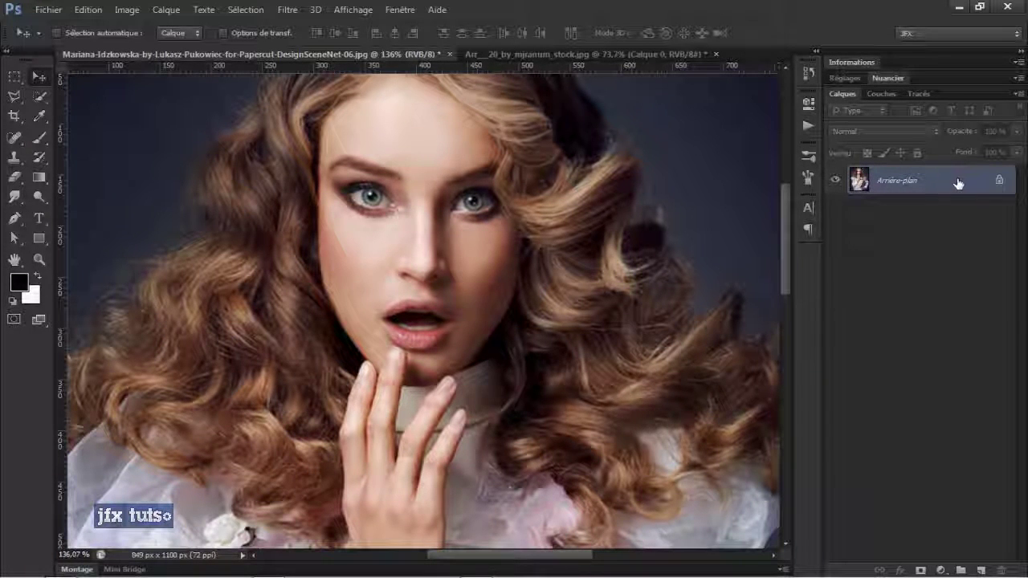
pyautogui.hotkey('ctrl', 'j')
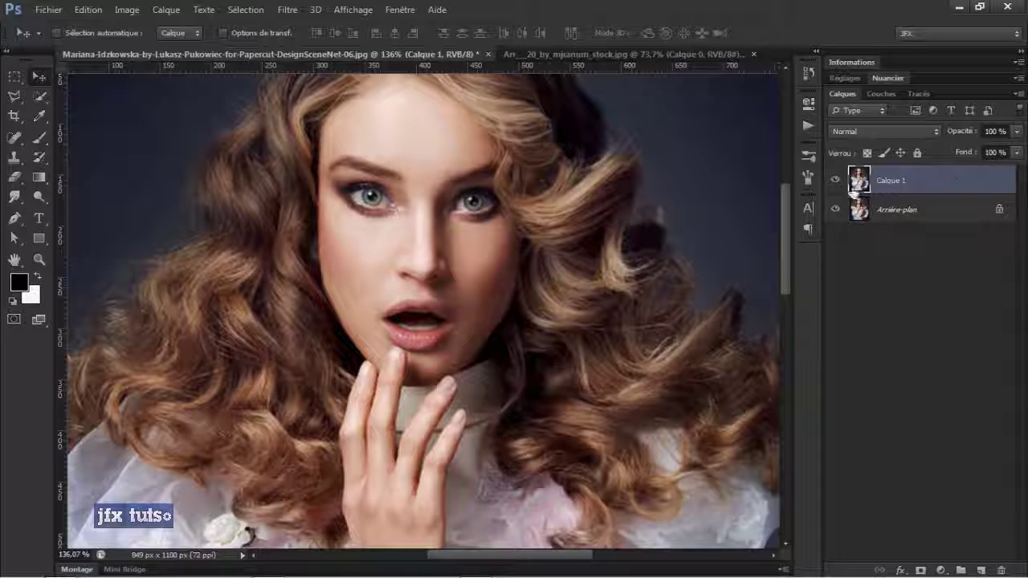
# Activate the Dodge tool (Outil Densité -) and look through its brush presets and tonal range options.
pyautogui.click(35, 202)
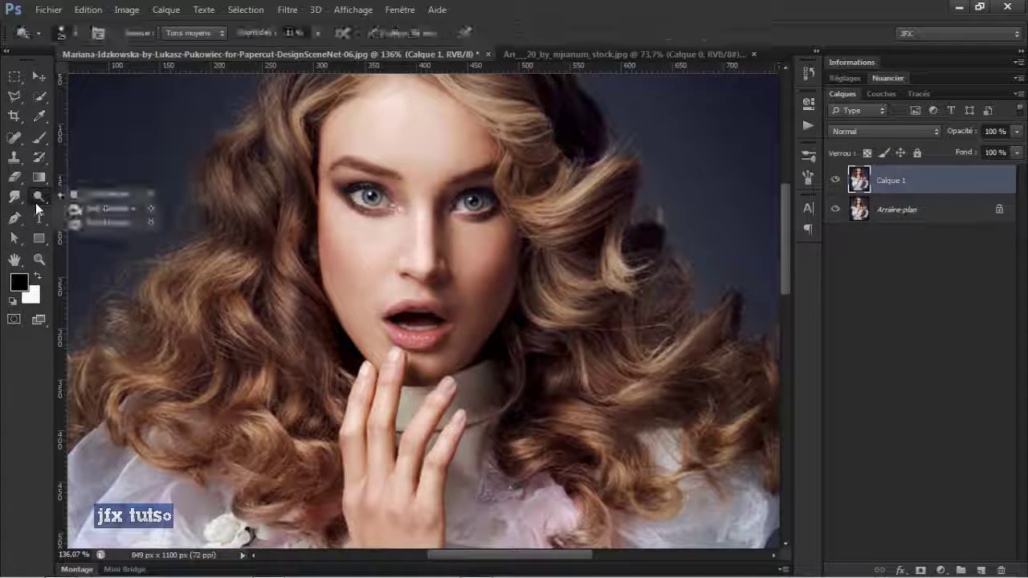
pyautogui.click(128, 193)
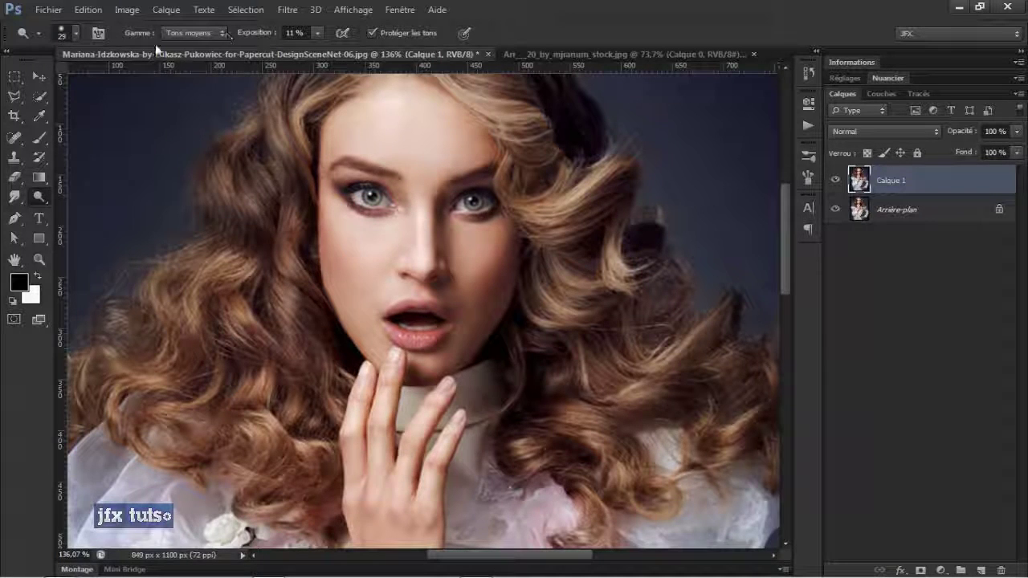
pyautogui.click(76, 33)
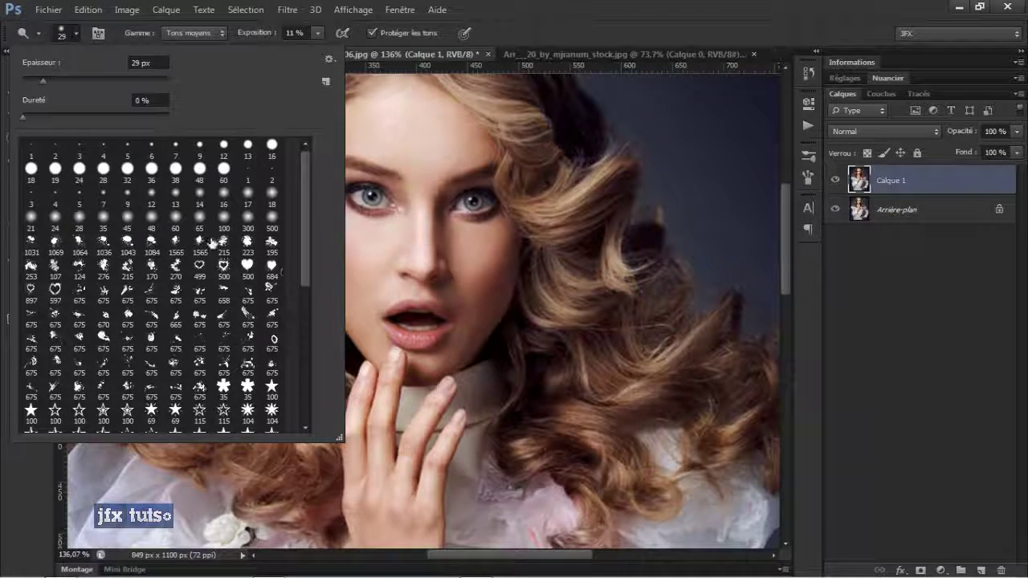
pyautogui.click(535, 18)
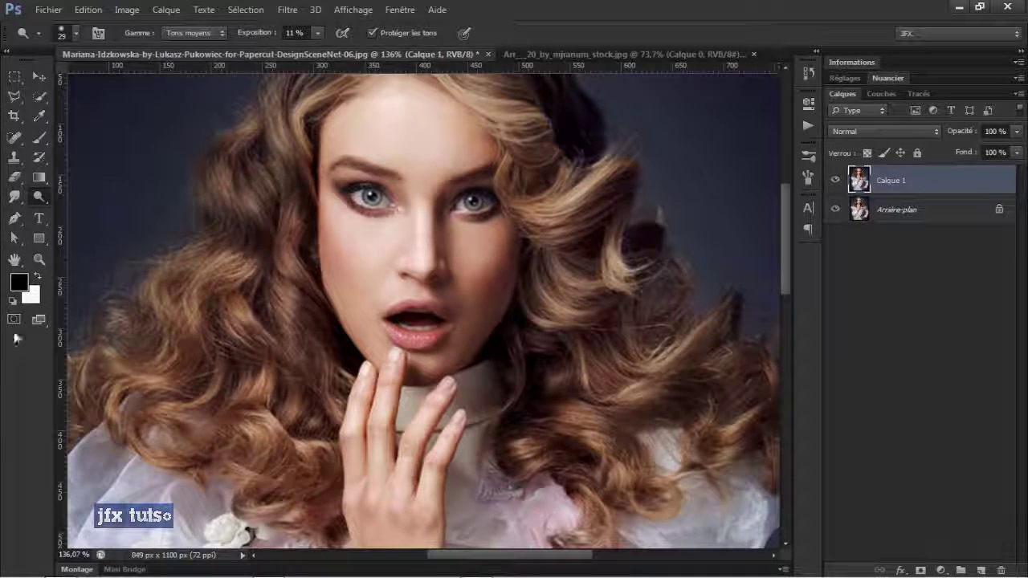
pyautogui.click(179, 33)
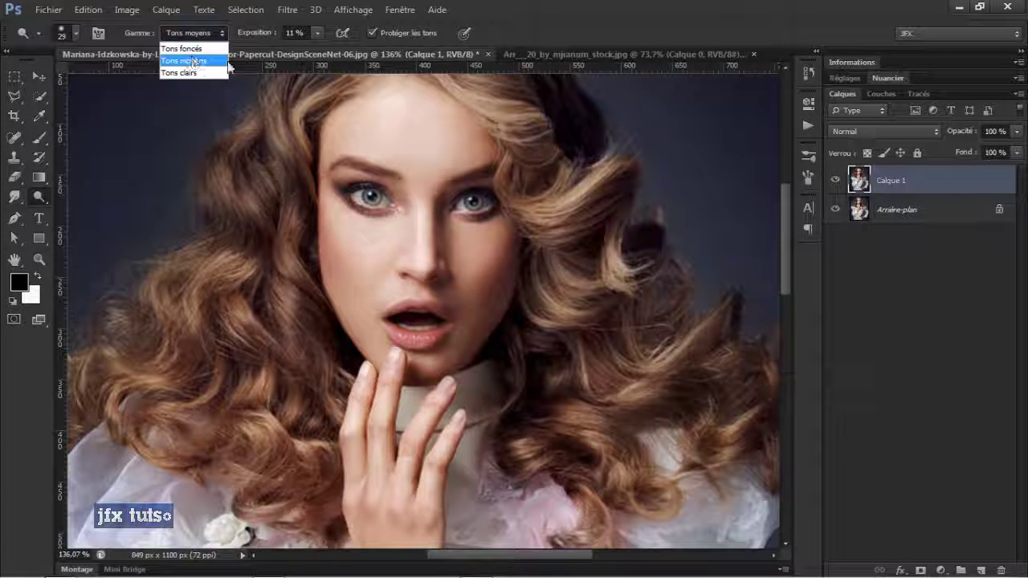
pyautogui.click(465, 29)
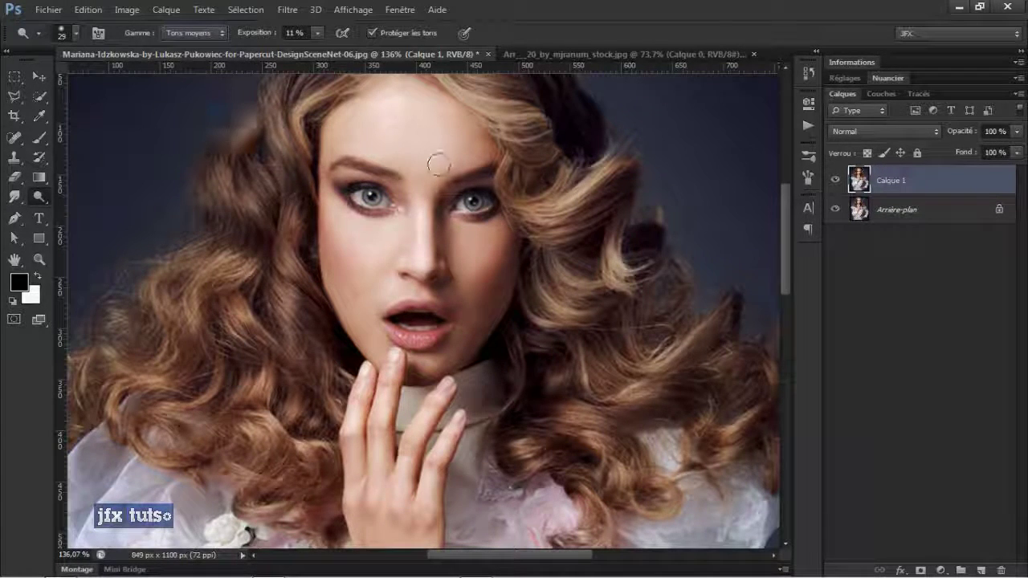
# Switch the Dodge range to Tons clairs and back to Tons moyens while examining the portrait's tones.
pyautogui.hotkey('alt', 'shift', 'h')
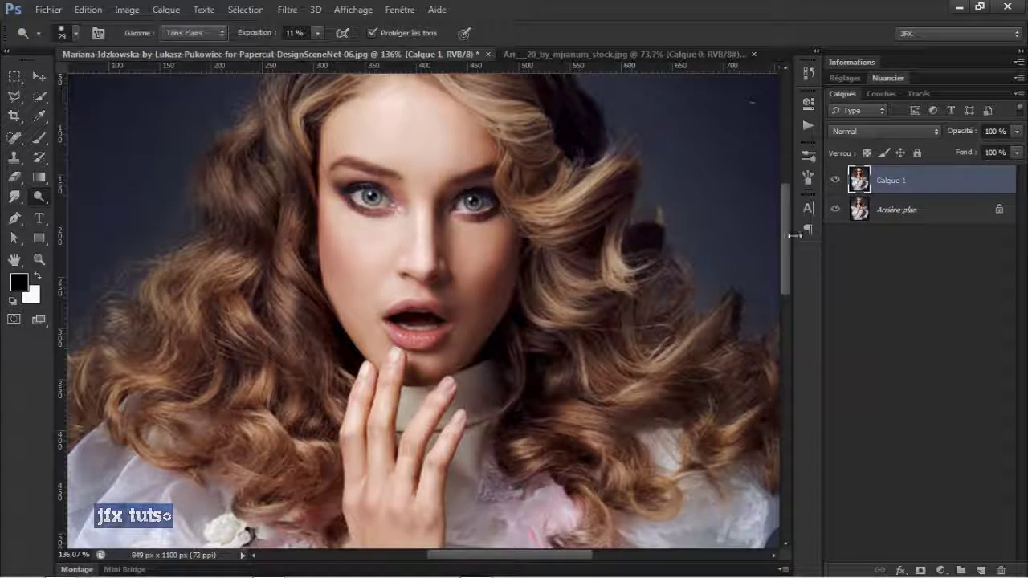
pyautogui.moveTo(785, 234)
pyautogui.mouseDown()
pyautogui.moveTo(776, 194)
pyautogui.moveTo(782, 215)
pyautogui.mouseUp()
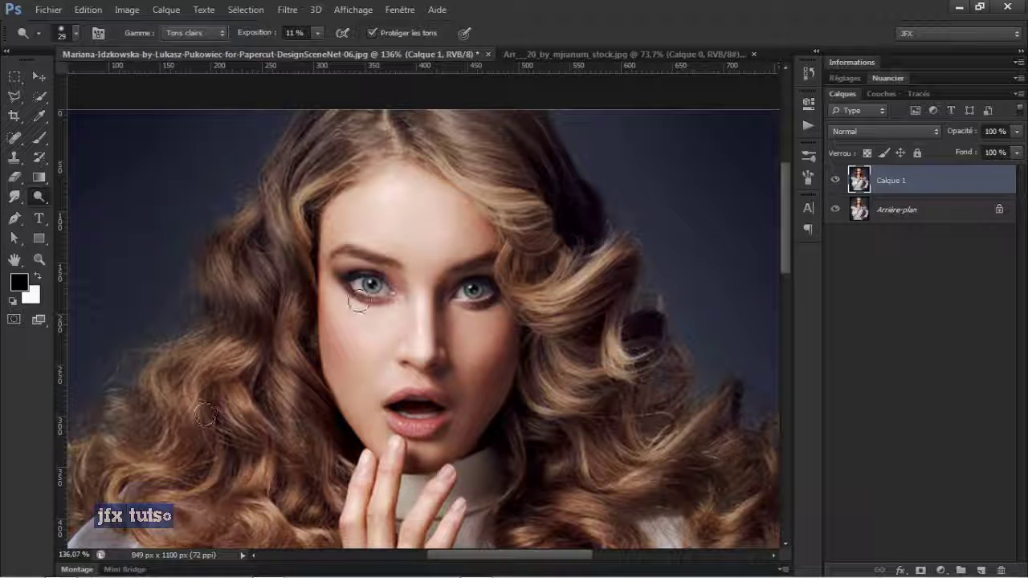
pyautogui.hotkey('alt', 'shift', 'm')
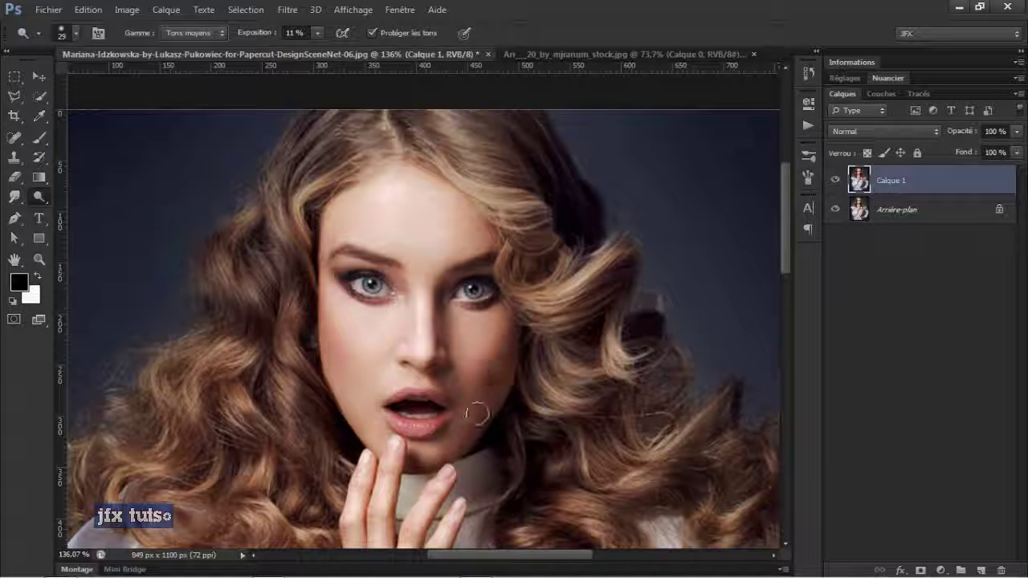
pyautogui.moveTo(386, 442); pyautogui.dragTo(404, 108)
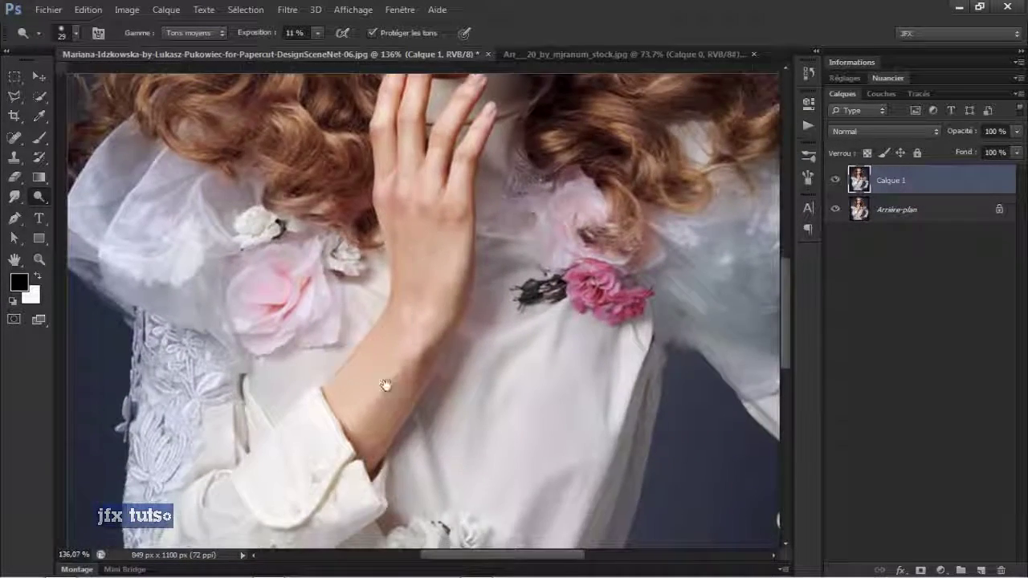
pyautogui.moveTo(381, 375); pyautogui.dragTo(361, 391)
pyautogui.scroll(8, 360, 392)
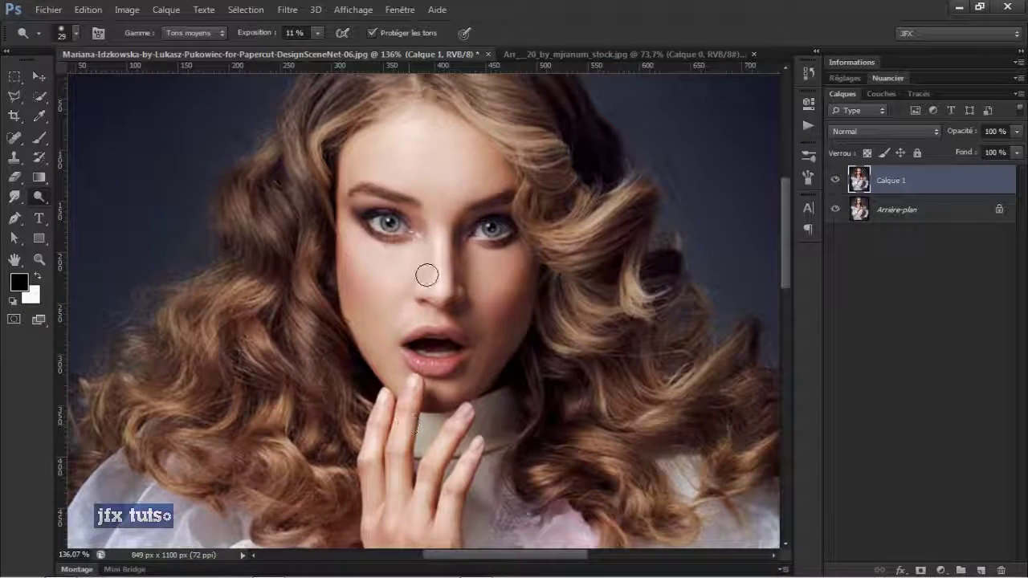
# Try lightening the nose area and the hair at the image's left with Tons moyens, and undo the strokes.
pyautogui.moveTo(426, 275)
pyautogui.mouseDown()
pyautogui.moveTo(429, 230)
pyautogui.moveTo(435, 245)
pyautogui.mouseUp()
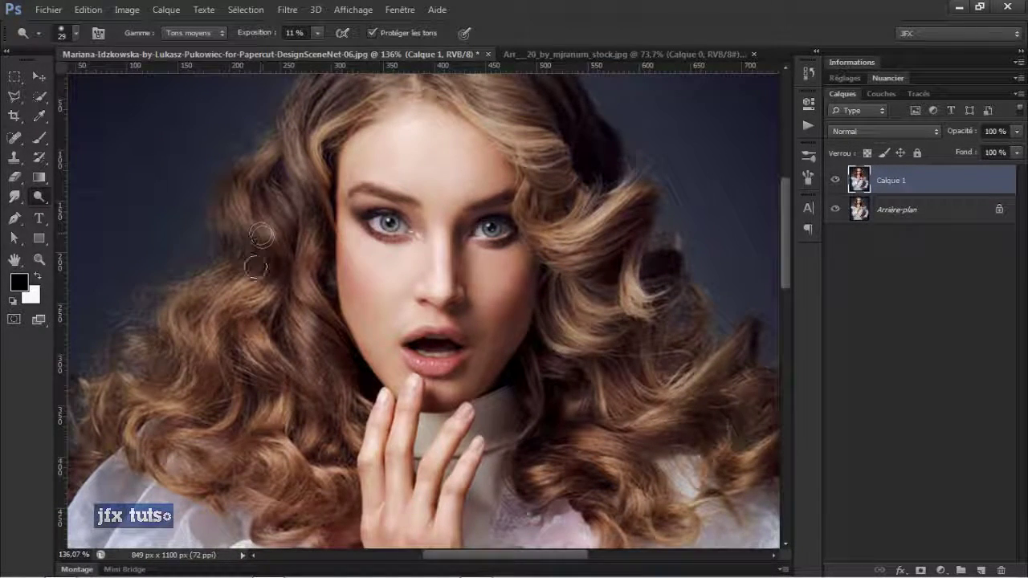
pyautogui.moveTo(261, 241)
pyautogui.mouseDown()
pyautogui.moveTo(267, 212)
pyautogui.moveTo(282, 237)
pyautogui.moveTo(269, 201)
pyautogui.moveTo(285, 251)
pyautogui.moveTo(284, 216)
pyautogui.moveTo(279, 249)
pyautogui.moveTo(293, 267)
pyautogui.moveTo(278, 210)
pyautogui.moveTo(276, 245)
pyautogui.moveTo(272, 189)
pyautogui.moveTo(281, 225)
pyautogui.mouseUp()
pyautogui.hotkey('ctrl', 'alt', 'z')
pyautogui.hotkey('ctrl', 'alt', 'z')
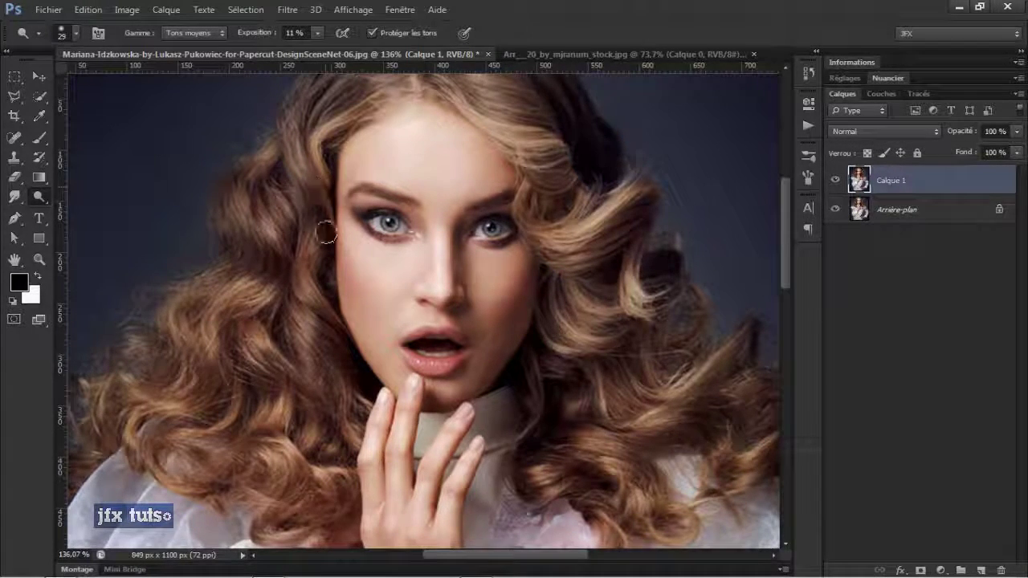
# Set the Dodge range to Tons clairs and lighten the highlights in the hair from the forehead lock down through the curls on the image's right.
pyautogui.scroll(-2, 315, 202)
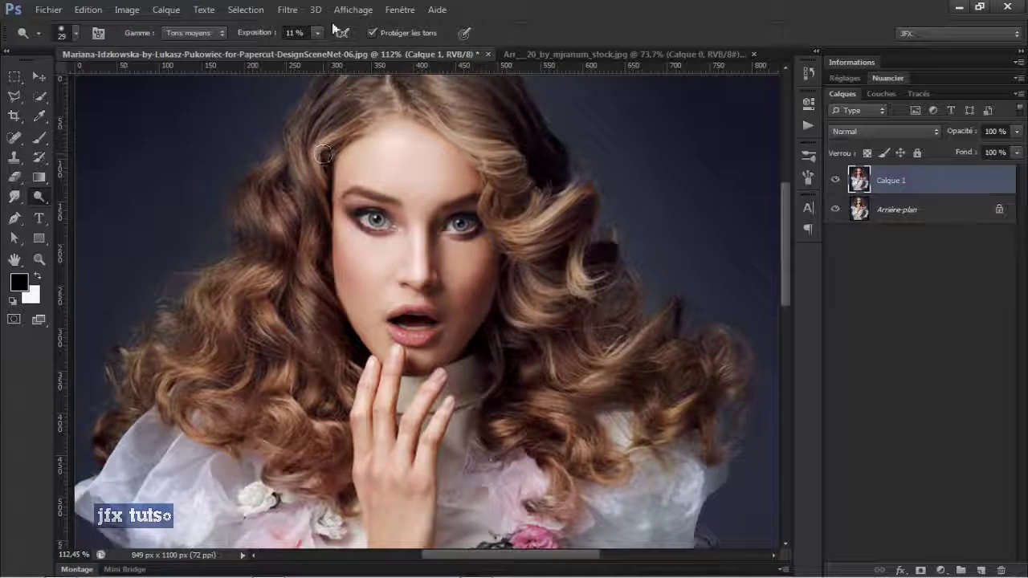
pyautogui.click(183, 33)
pyautogui.click(200, 74)
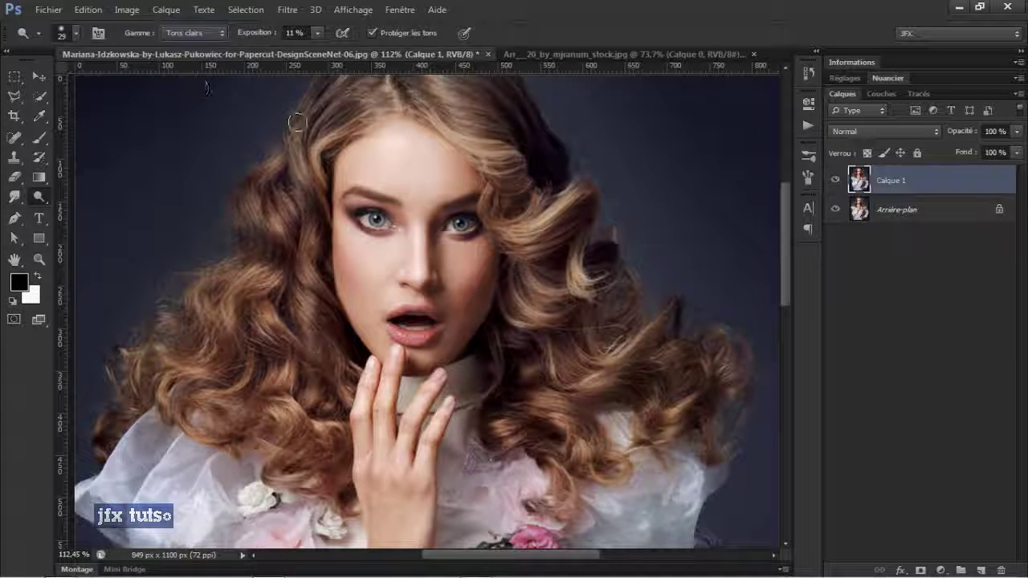
pyautogui.moveTo(459, 131)
pyautogui.mouseDown()
pyautogui.moveTo(471, 147)
pyautogui.moveTo(450, 122)
pyautogui.moveTo(501, 151)
pyautogui.mouseUp()
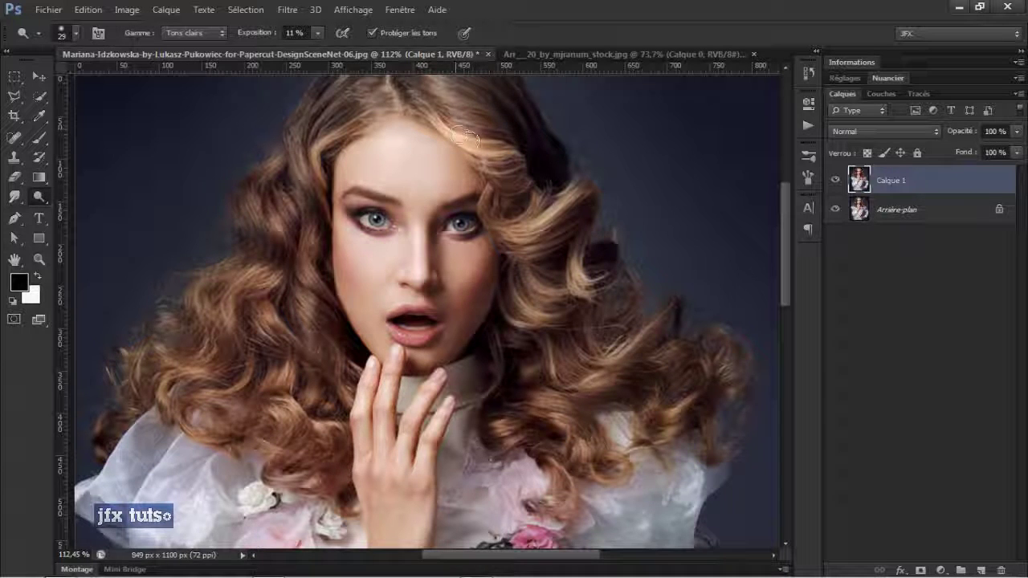
pyautogui.scroll(-2, 447, 113)
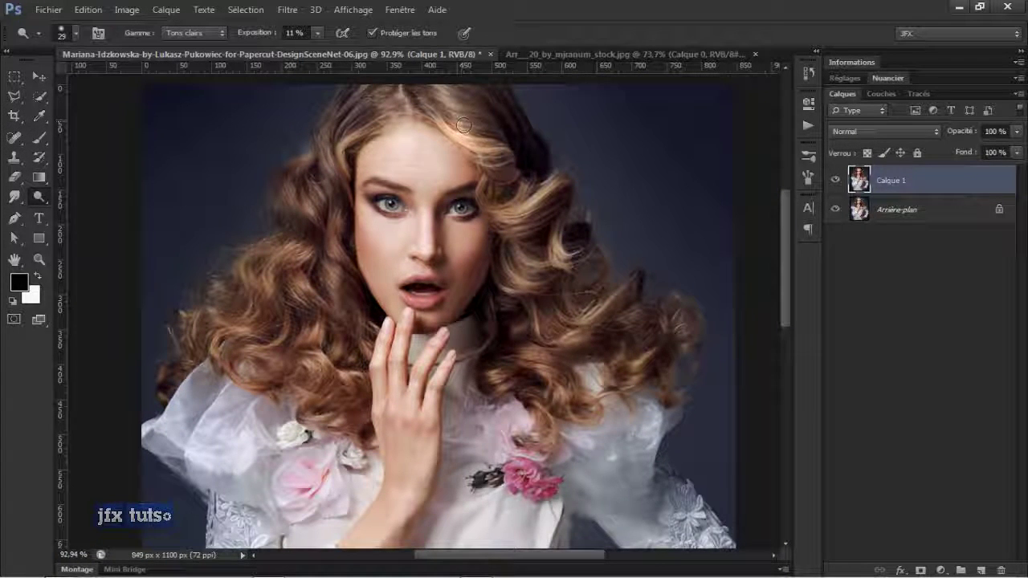
pyautogui.moveTo(476, 115)
pyautogui.mouseDown()
pyautogui.moveTo(523, 196)
pyautogui.moveTo(500, 207)
pyautogui.moveTo(539, 196)
pyautogui.moveTo(474, 212)
pyautogui.moveTo(555, 193)
pyautogui.mouseUp()
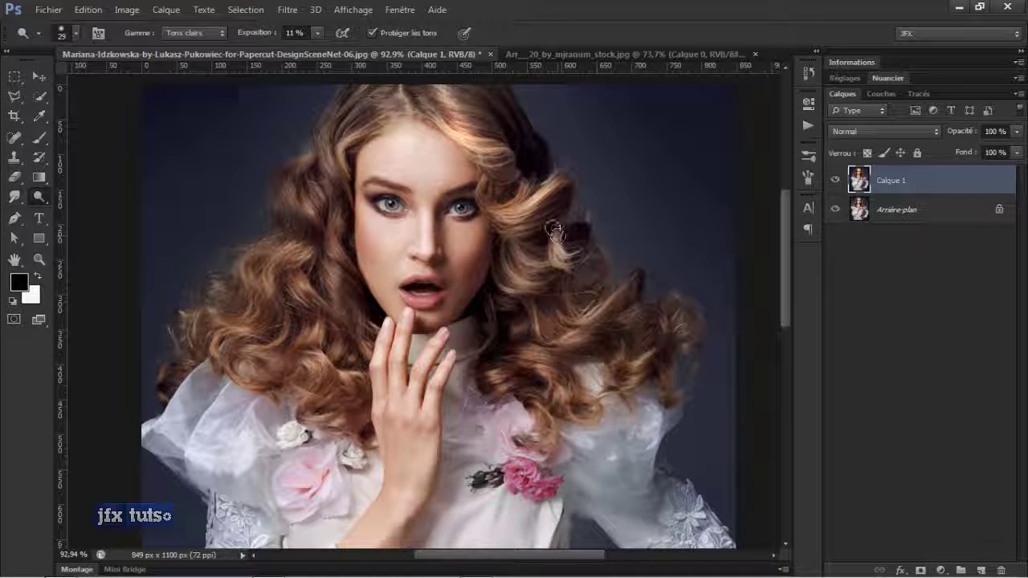
pyautogui.moveTo(543, 192)
pyautogui.mouseDown()
pyautogui.moveTo(515, 201)
pyautogui.moveTo(543, 256)
pyautogui.moveTo(511, 278)
pyautogui.moveTo(499, 258)
pyautogui.moveTo(535, 276)
pyautogui.moveTo(552, 337)
pyautogui.moveTo(614, 370)
pyautogui.moveTo(626, 358)
pyautogui.moveTo(594, 325)
pyautogui.moveTo(604, 319)
pyautogui.moveTo(615, 344)
pyautogui.moveTo(648, 361)
pyautogui.mouseUp()
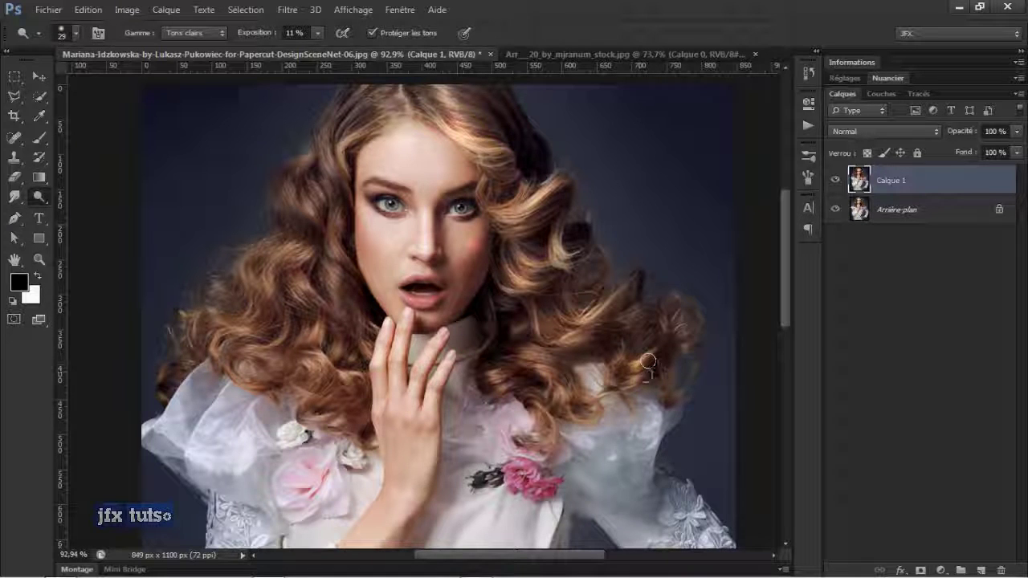
pyautogui.moveTo(606, 389); pyautogui.dragTo(590, 402)
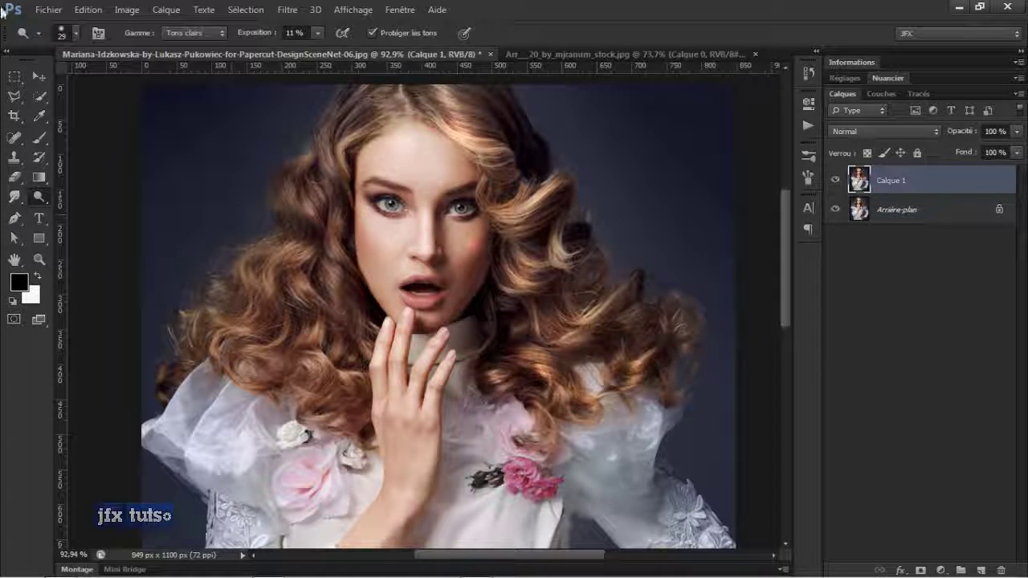
# Set the Dodge range to Tons moyens and lighten the curls on the image's left side.
pyautogui.rightClick(37, 197)
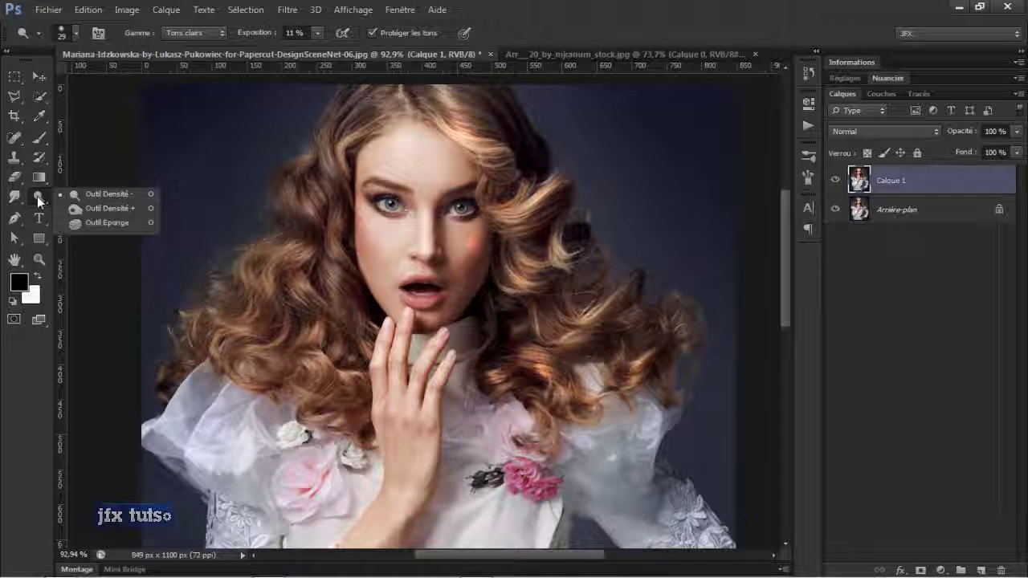
pyautogui.click(195, 33)
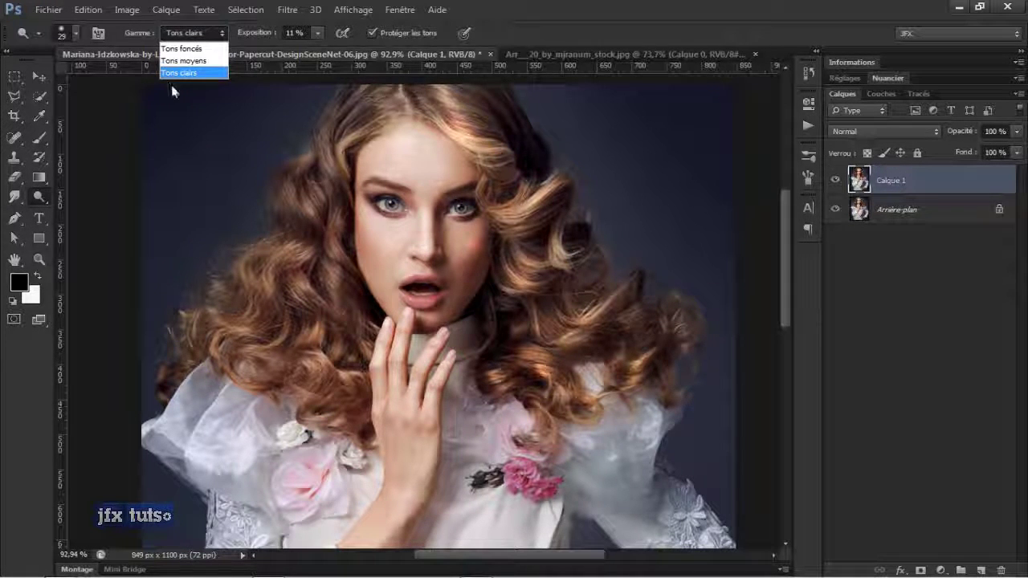
pyautogui.click(205, 61)
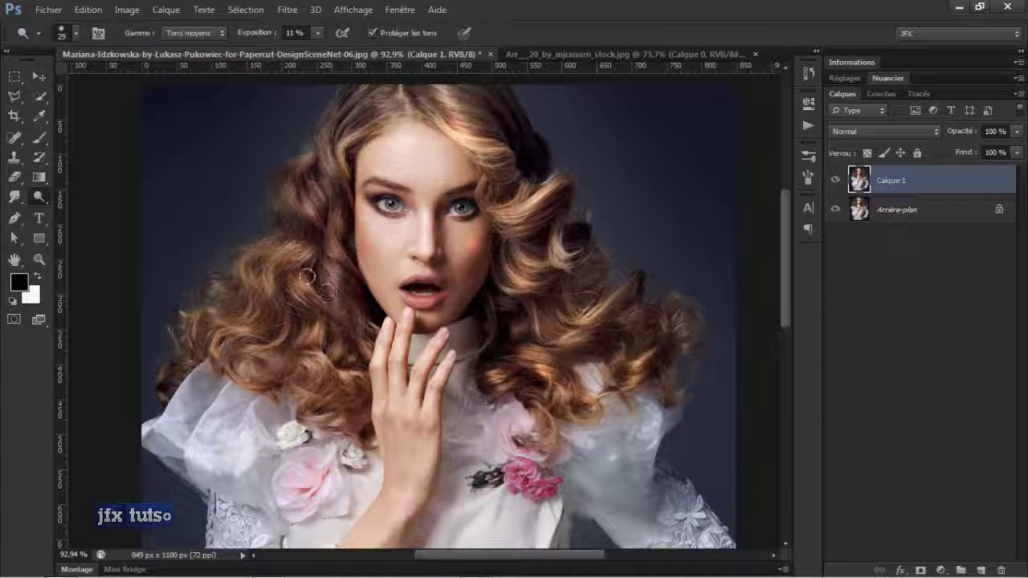
pyautogui.moveTo(307, 278)
pyautogui.mouseDown()
pyautogui.moveTo(317, 336)
pyautogui.moveTo(328, 316)
pyautogui.moveTo(317, 335)
pyautogui.moveTo(279, 336)
pyautogui.moveTo(271, 294)
pyautogui.mouseUp()
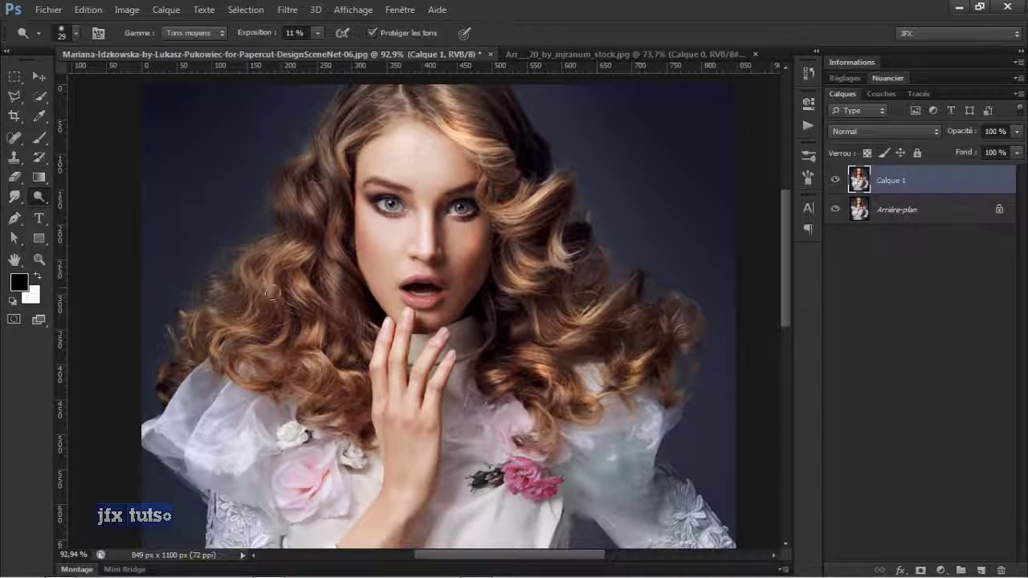
# Lighten the lips and both irises with the Dodge tool, and review the whole portrait.
pyautogui.scroll(4, 272, 294)
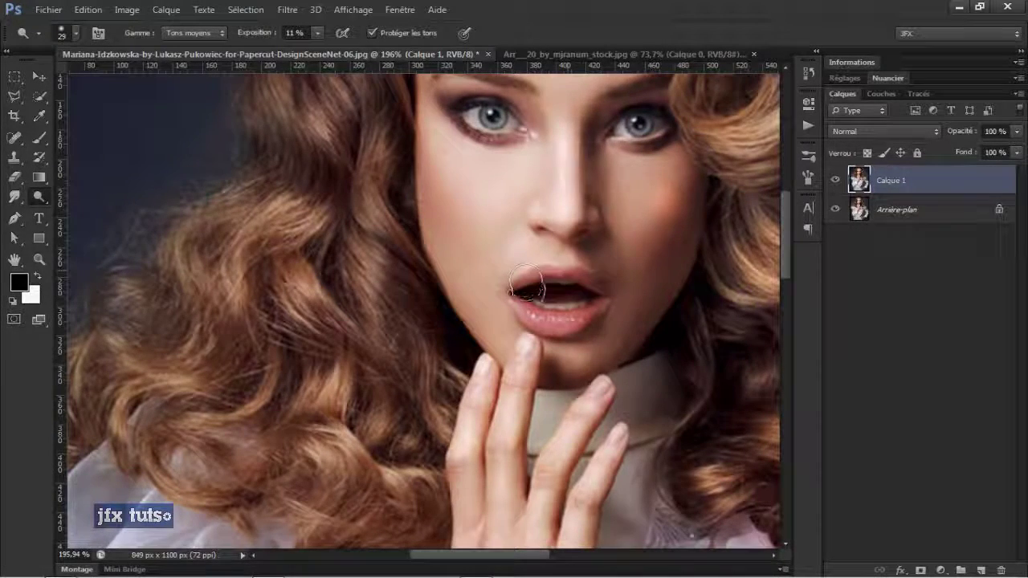
pyautogui.moveTo(527, 287)
pyautogui.mouseDown()
pyautogui.moveTo(588, 320)
pyautogui.moveTo(533, 288)
pyautogui.moveTo(521, 316)
pyautogui.mouseUp()
pyautogui.scroll(-2, 514, 230)
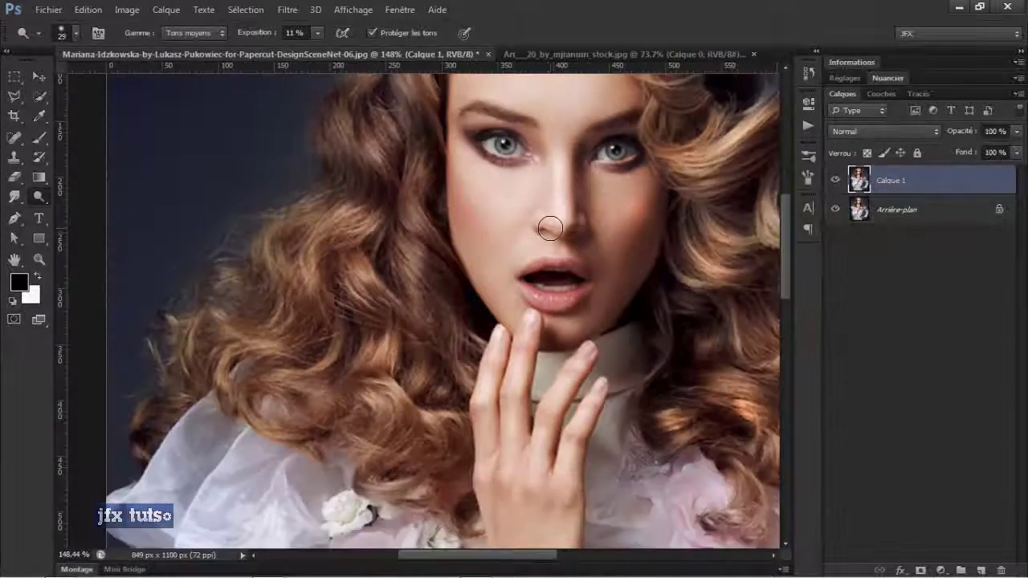
pyautogui.scroll(3, 547, 223)
pyautogui.moveTo(488, 107); pyautogui.dragTo(487, 107)
pyautogui.moveTo(635, 117); pyautogui.dragTo(648, 118)
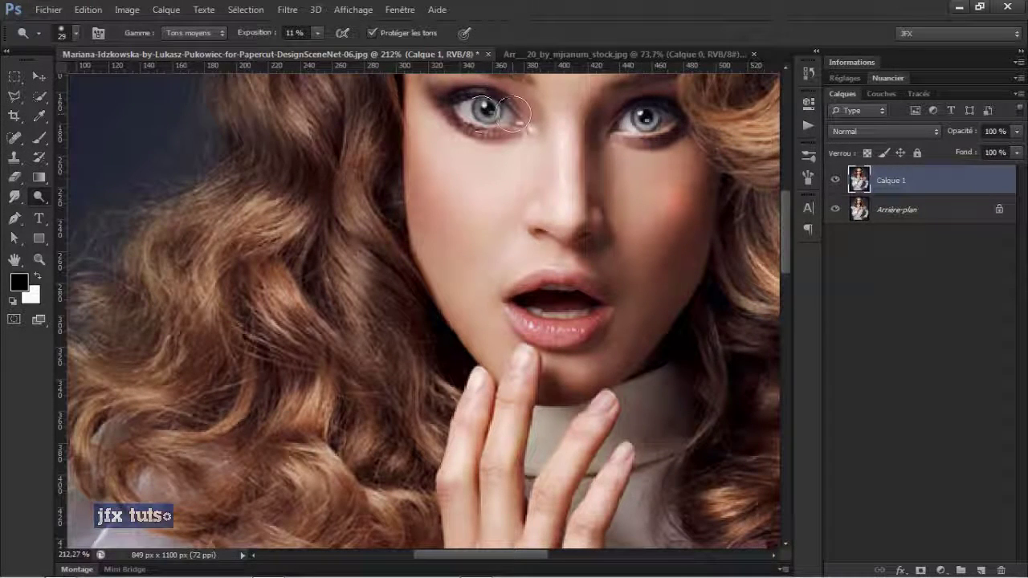
pyautogui.moveTo(487, 110); pyautogui.dragTo(487, 110)
pyautogui.scroll(-5, 514, 183)
pyautogui.scroll(-4, 514, 183)
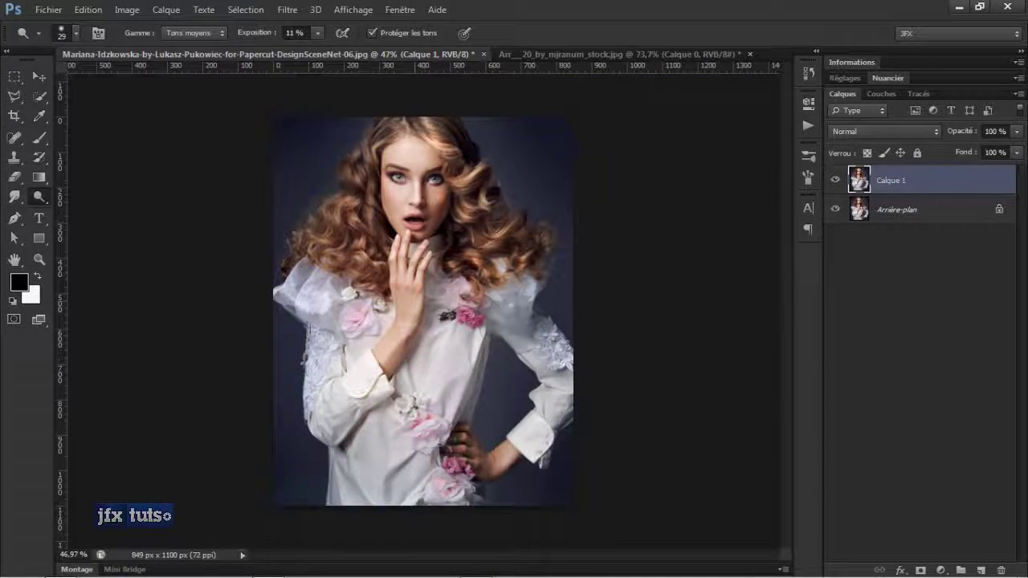
pyautogui.scroll(2, 420, 309)
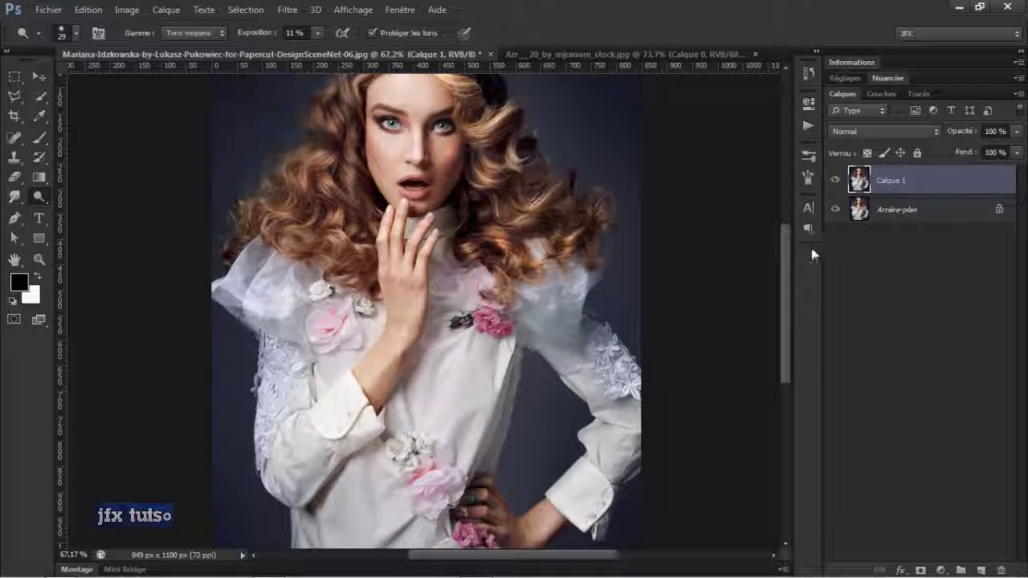
pyautogui.moveTo(786, 267); pyautogui.dragTo(778, 245)
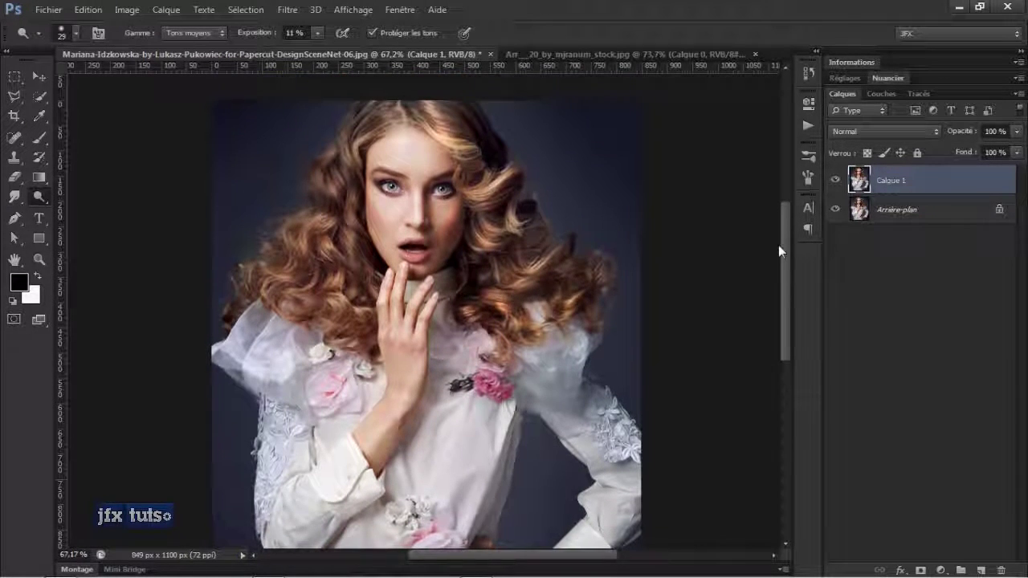
# Activate the Burn tool (Outil Densité +) and set its exposure to 20% and its range to Tons foncés.
pyautogui.rightClick(38, 196)
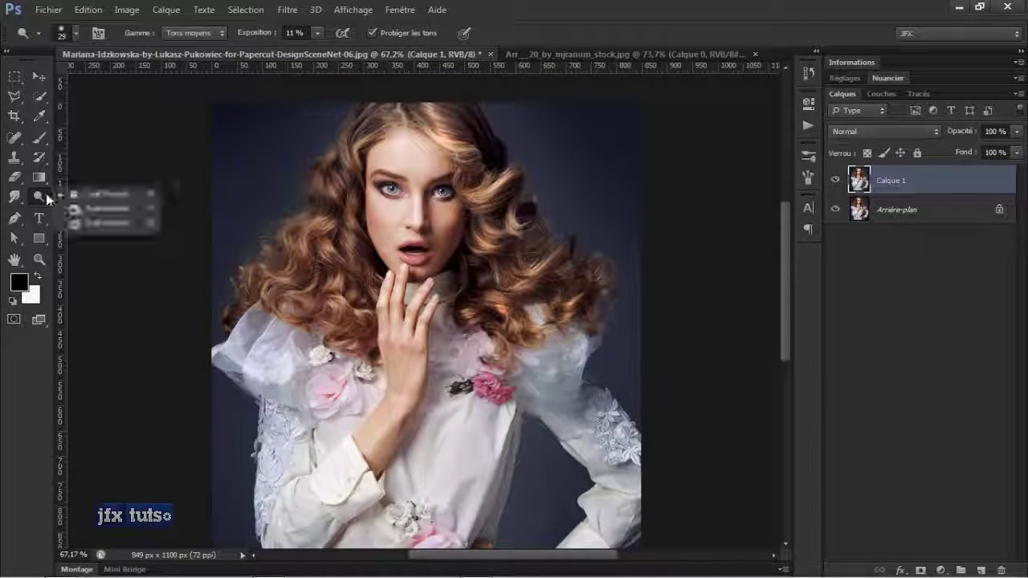
pyautogui.click(97, 209)
pyautogui.scroll(1, 388, 212)
pyautogui.scroll(1, 388, 213)
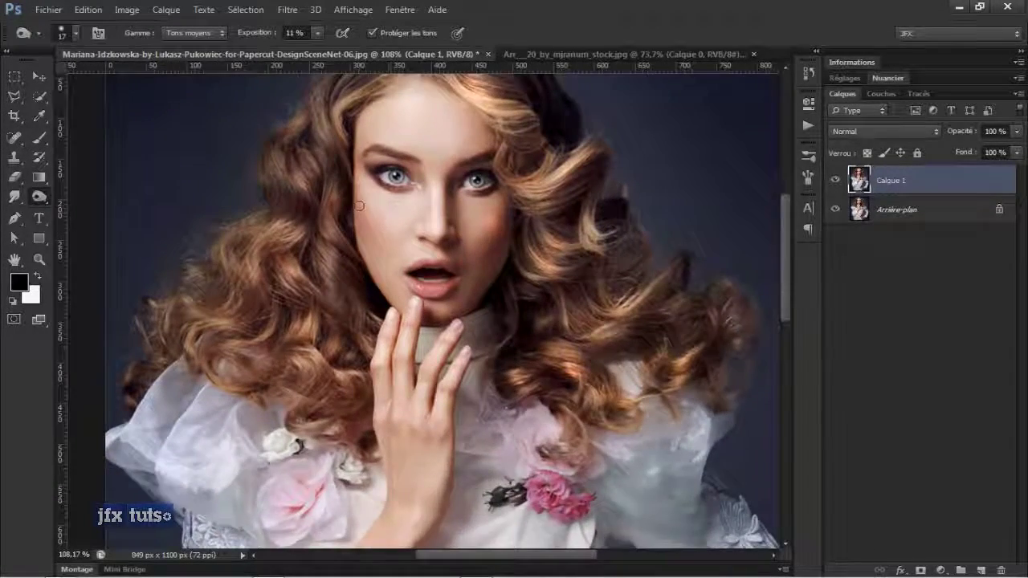
pyautogui.scroll(-2, 243, 255)
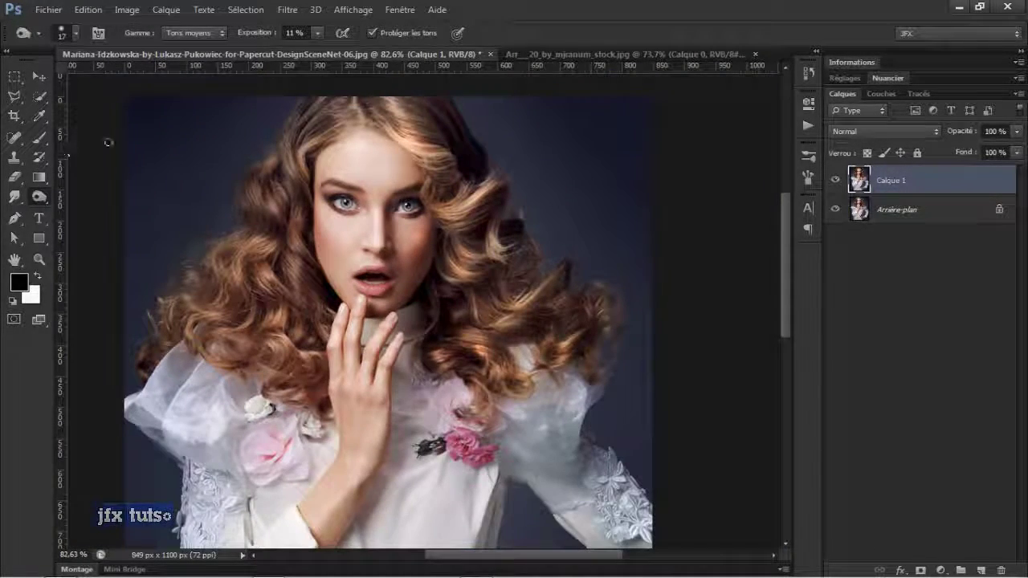
pyautogui.click(271, 34)
pyautogui.write('20')
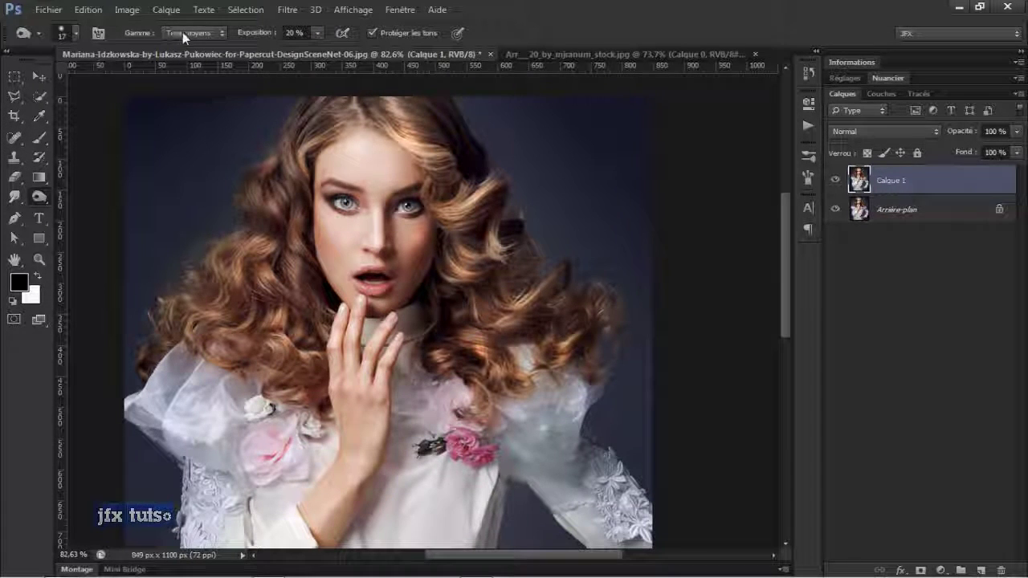
pyautogui.click(183, 32)
pyautogui.click(181, 48)
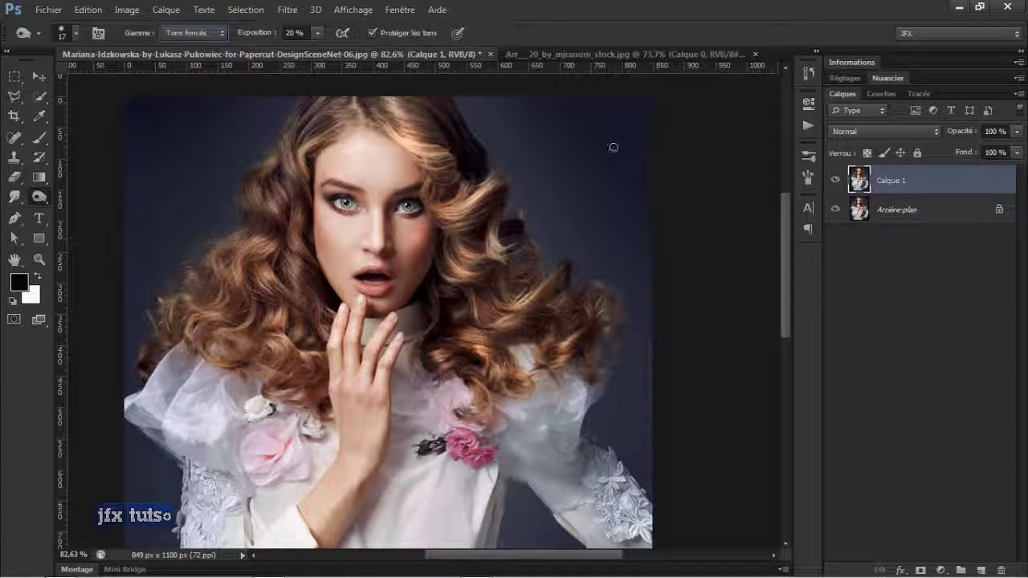
# Try burning a dark patch into the blue background beside the hair on the image's right.
pyautogui.moveTo(590, 120)
pyautogui.mouseDown()
pyautogui.moveTo(576, 163)
pyautogui.moveTo(587, 146)
pyautogui.moveTo(569, 137)
pyautogui.moveTo(583, 179)
pyautogui.moveTo(584, 140)
pyautogui.moveTo(575, 144)
pyautogui.moveTo(601, 107)
pyautogui.moveTo(587, 145)
pyautogui.moveTo(521, 141)
pyautogui.moveTo(618, 121)
pyautogui.moveTo(573, 126)
pyautogui.mouseUp()
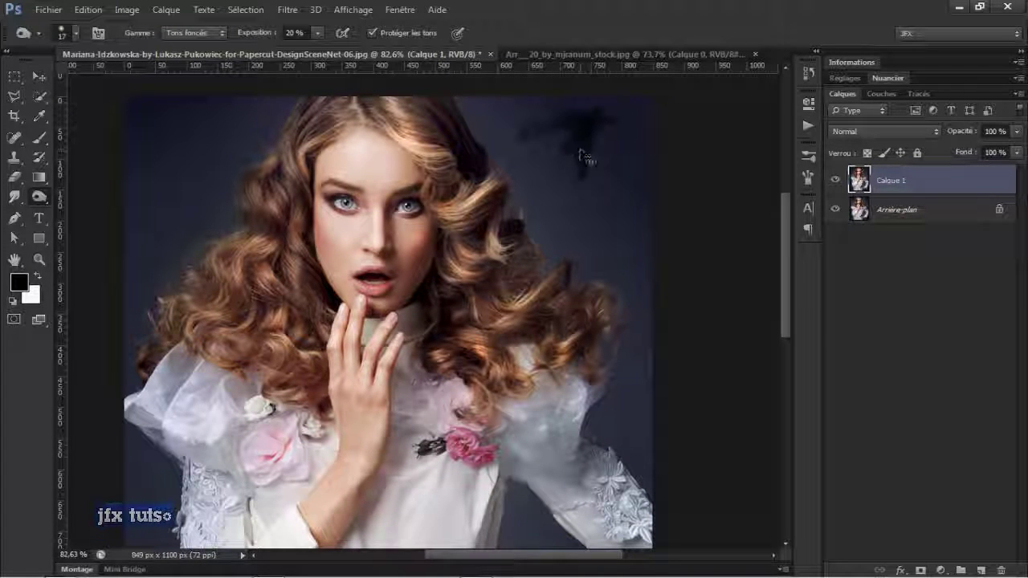
pyautogui.scroll(-2, 411, 384)
pyautogui.scroll(4, 412, 384)
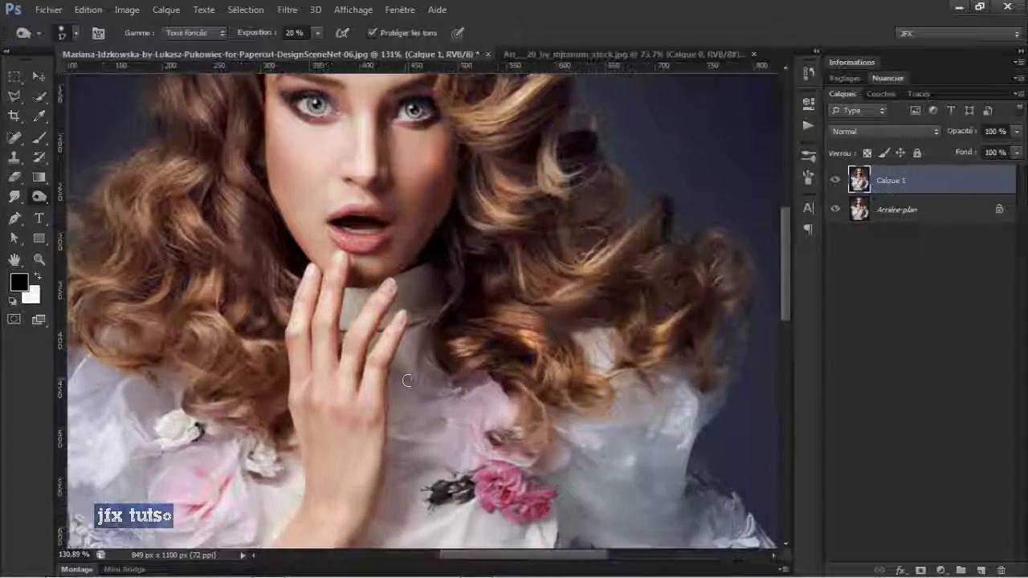
# Reduce the Burn brush size to 6 px for detail work around the eyes.
pyautogui.scroll(3, 359, 153)
pyautogui.moveTo(362, 142); pyautogui.dragTo(383, 264)
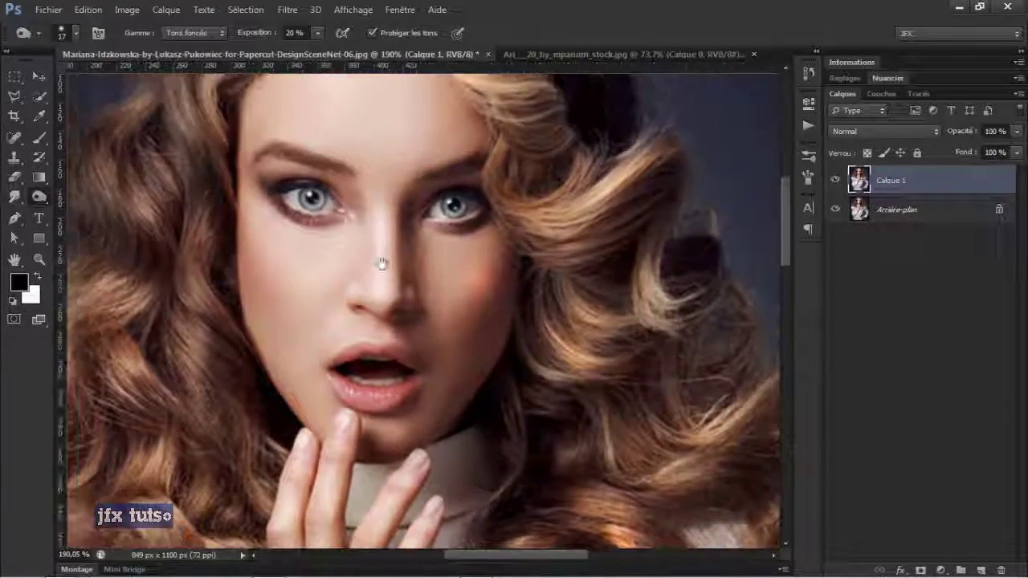
pyautogui.rightClick(362, 233)
pyautogui.moveTo(389, 216); pyautogui.dragTo(388, 216)
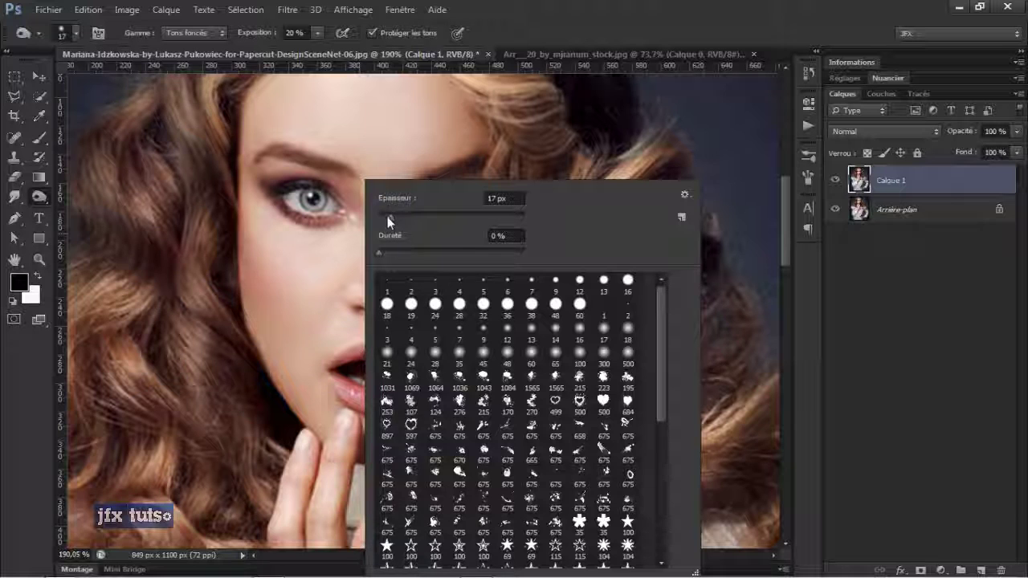
pyautogui.press('Return')
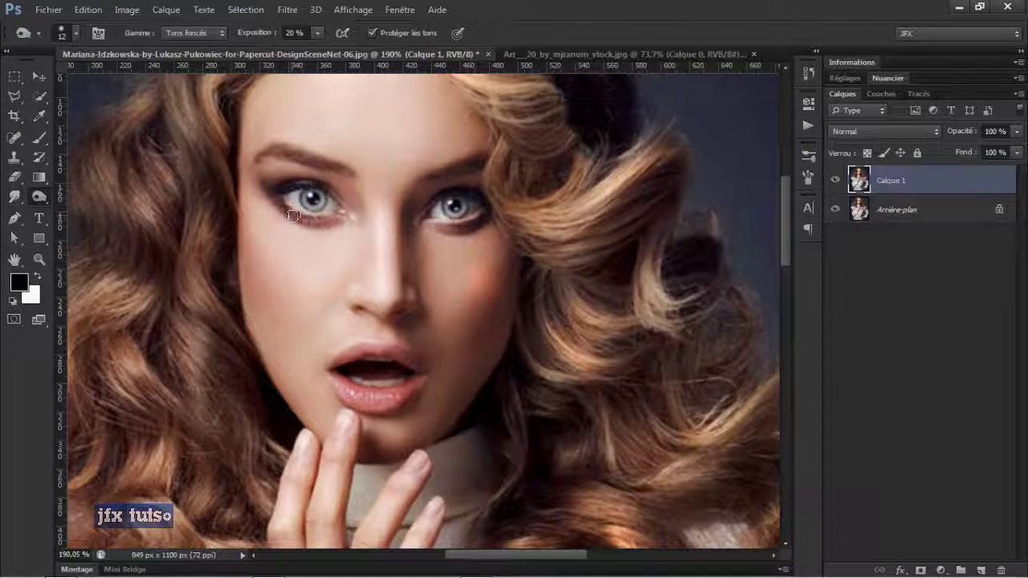
pyautogui.rightClick(273, 196)
pyautogui.moveTo(322, 214); pyautogui.dragTo(319, 214)
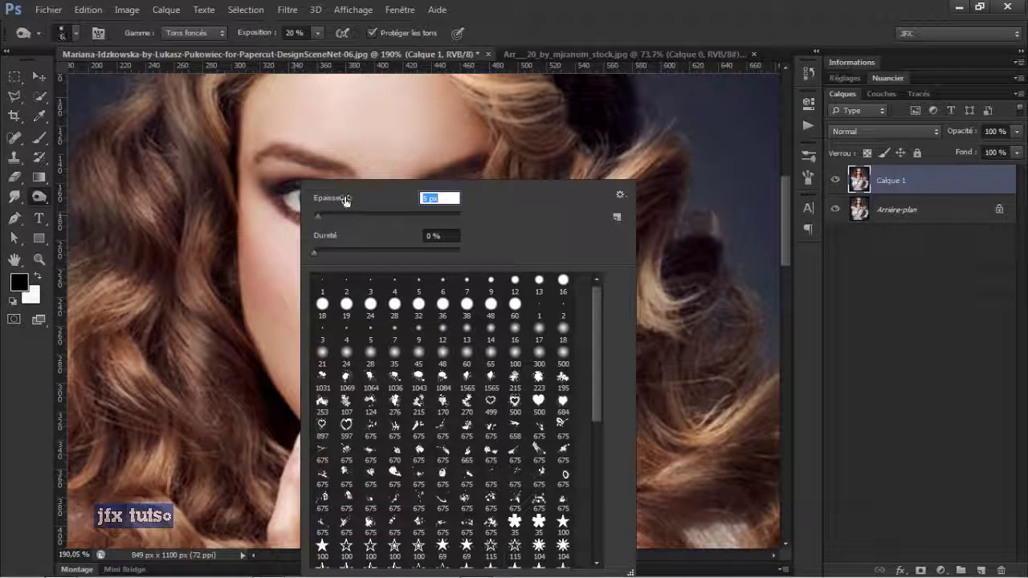
pyautogui.press('Return')
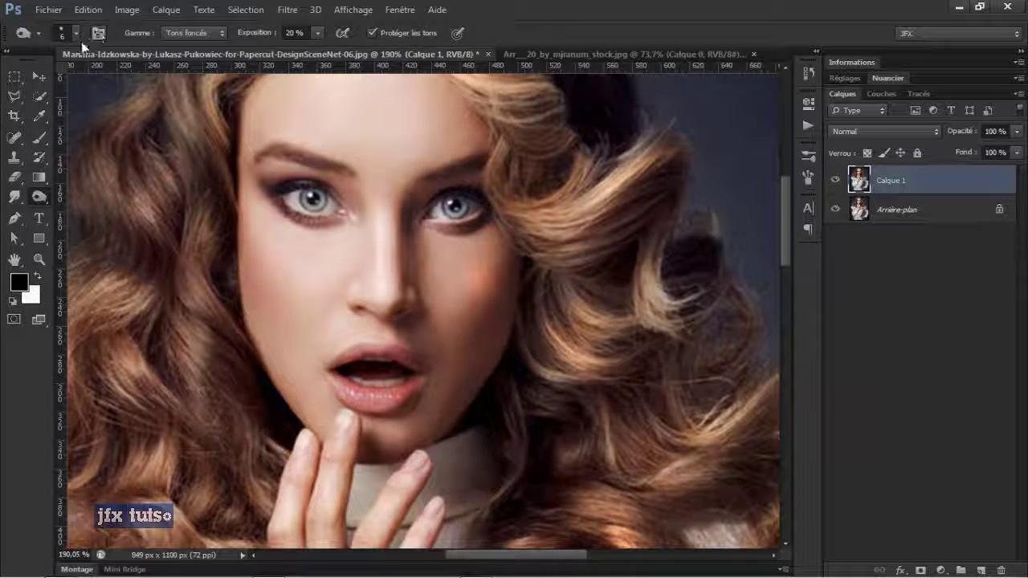
# Set the Burn range to Tons moyens and darken the lower lash line of the eye on the image's left.
pyautogui.click(164, 32)
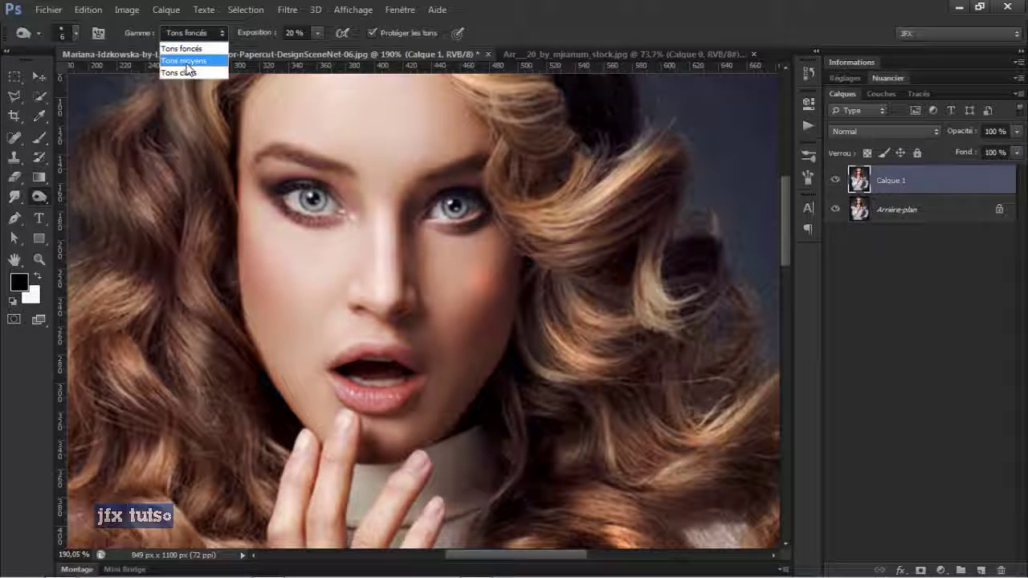
pyautogui.click(187, 55)
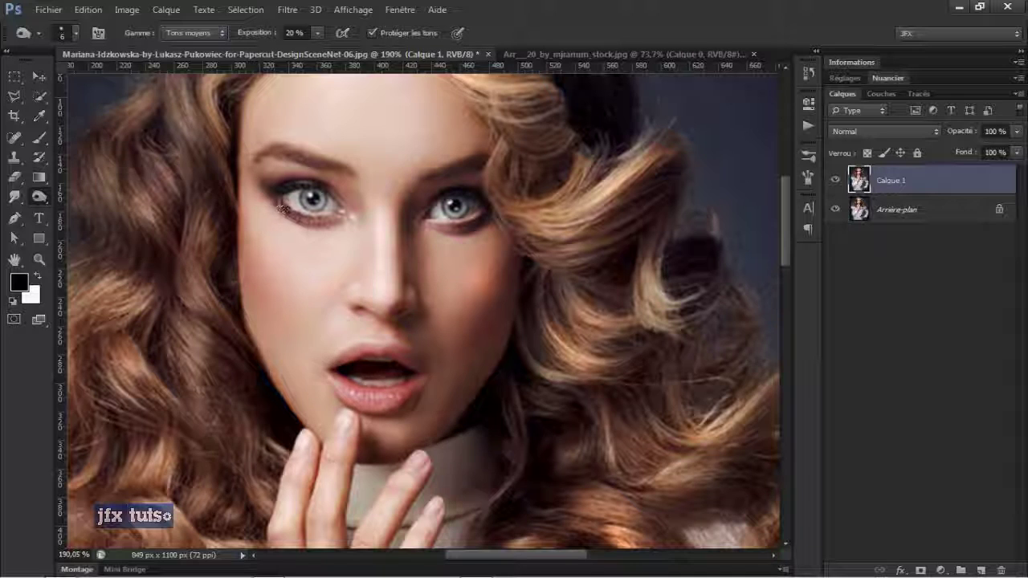
pyautogui.moveTo(300, 217); pyautogui.dragTo(322, 221)
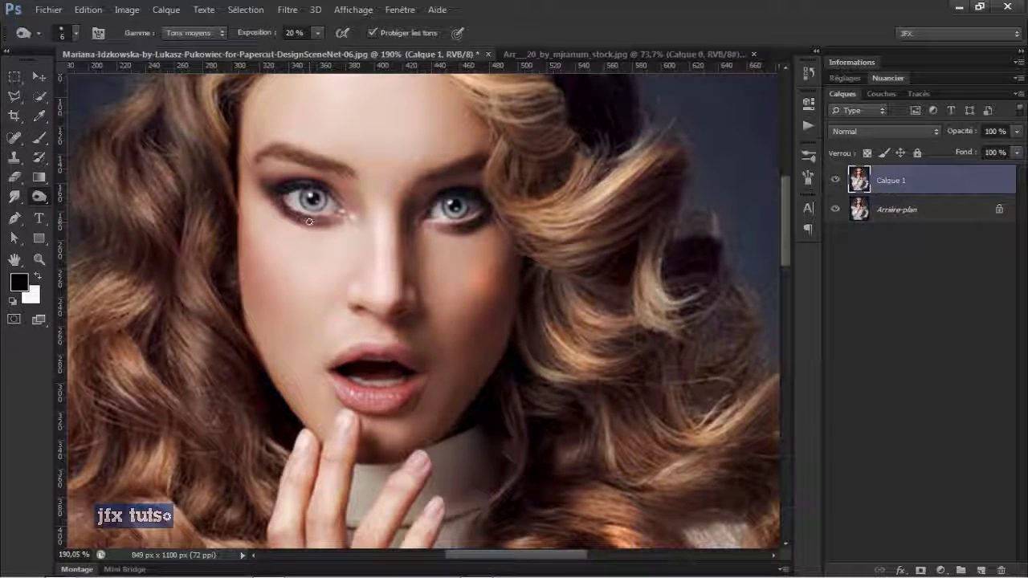
# Compare the retouched Calque 1 with the original, first on the whole portrait and again close up on the face.
pyautogui.hotkey('ctrl', '-')
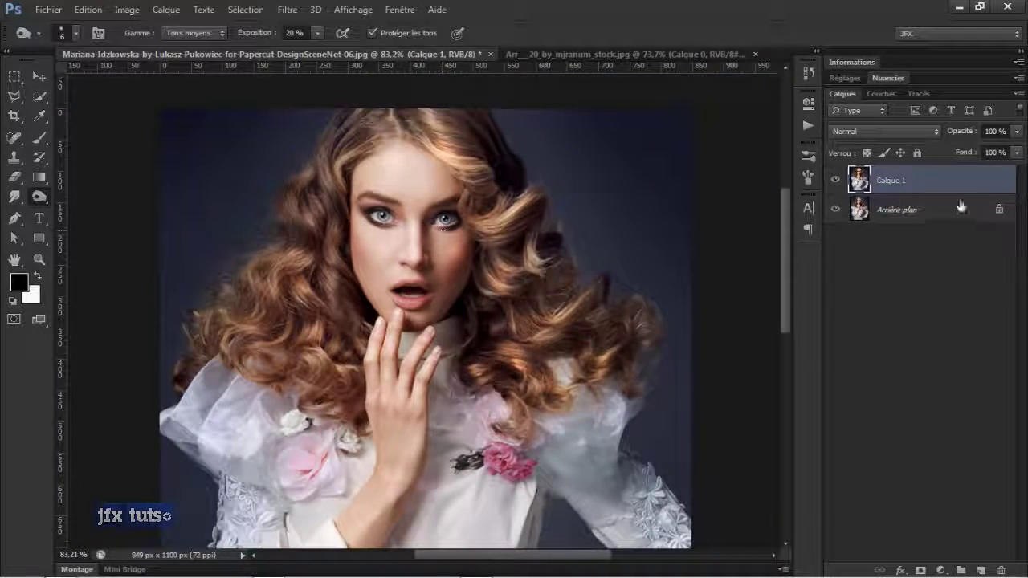
pyautogui.click(836, 179)
pyautogui.click(836, 180)
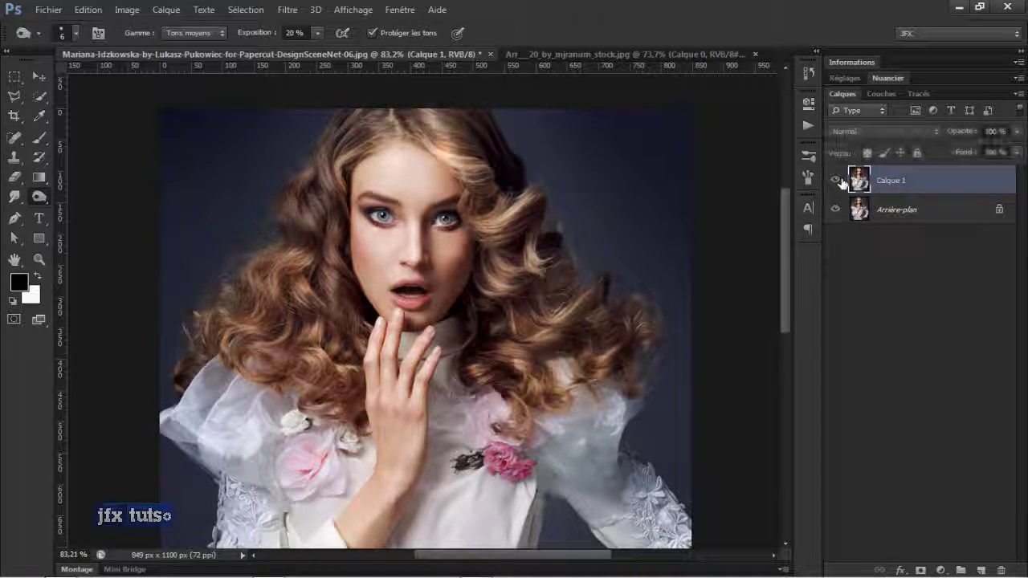
pyautogui.click(836, 180)
pyautogui.hotkey('ctrl', '+')
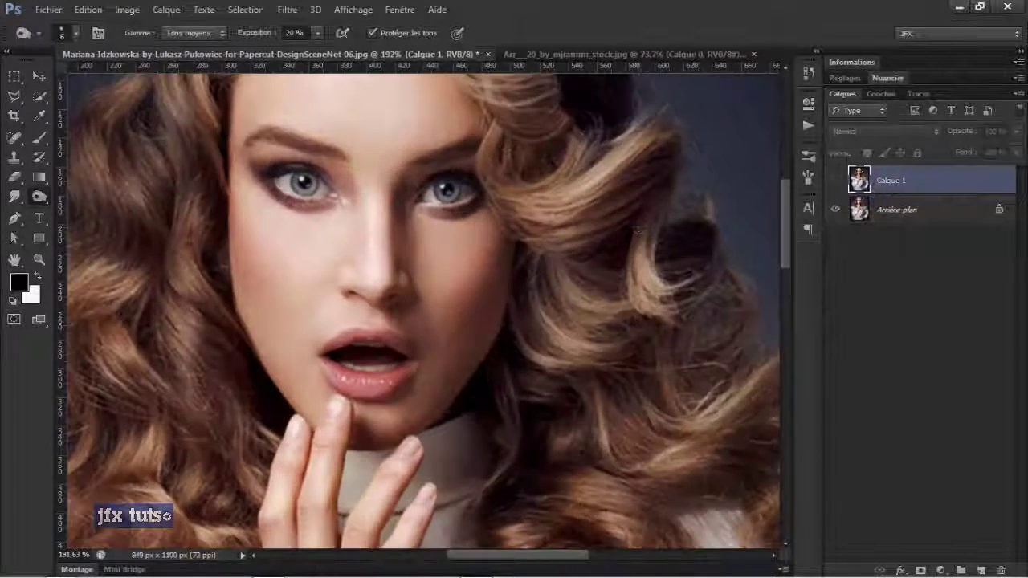
pyautogui.click(834, 181)
pyautogui.click(834, 181)
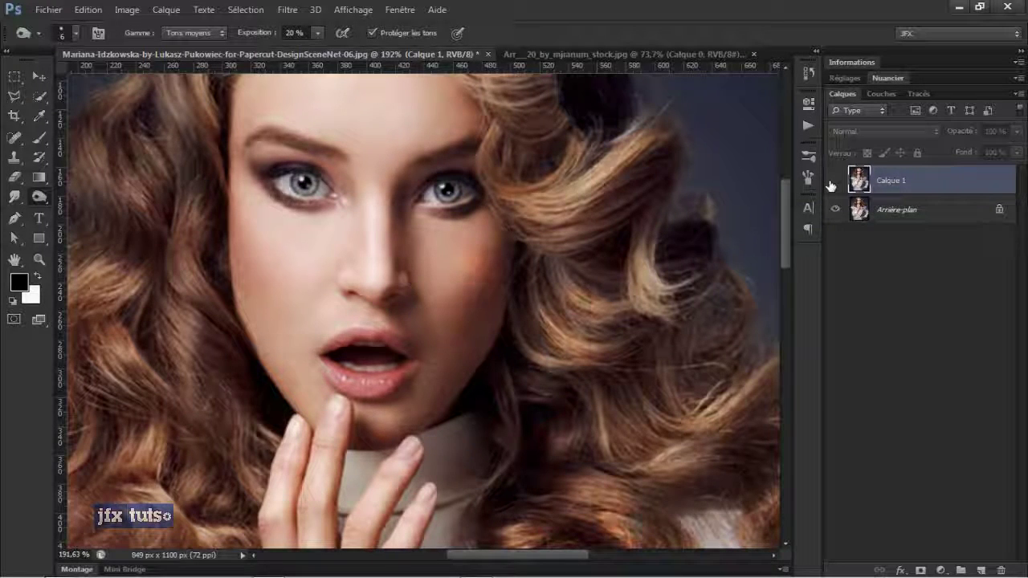
pyautogui.click(835, 181)
pyautogui.click(833, 182)
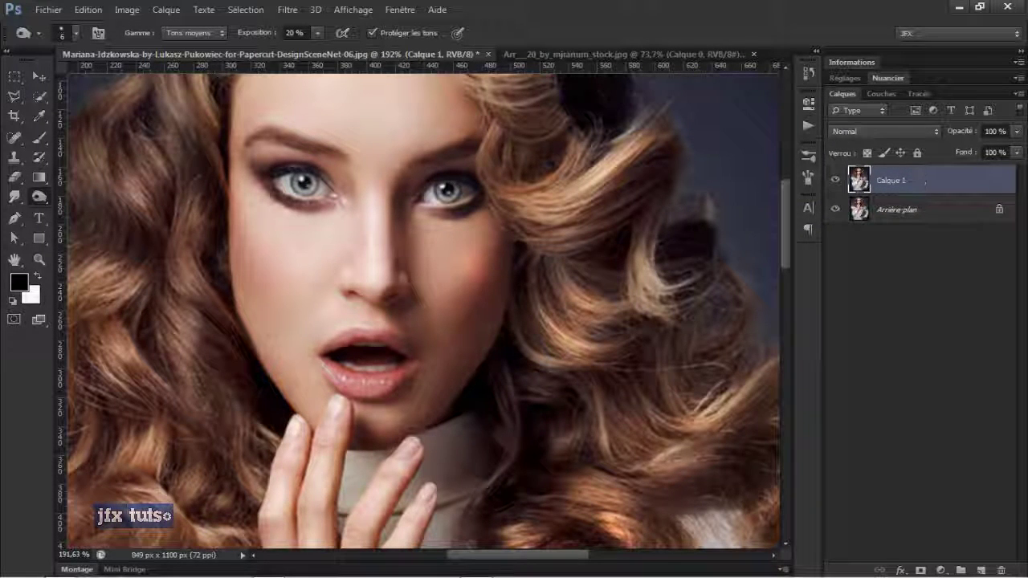
# Set the Burn range to Tons clairs and the brush size to 95 px.
pyautogui.click(194, 33)
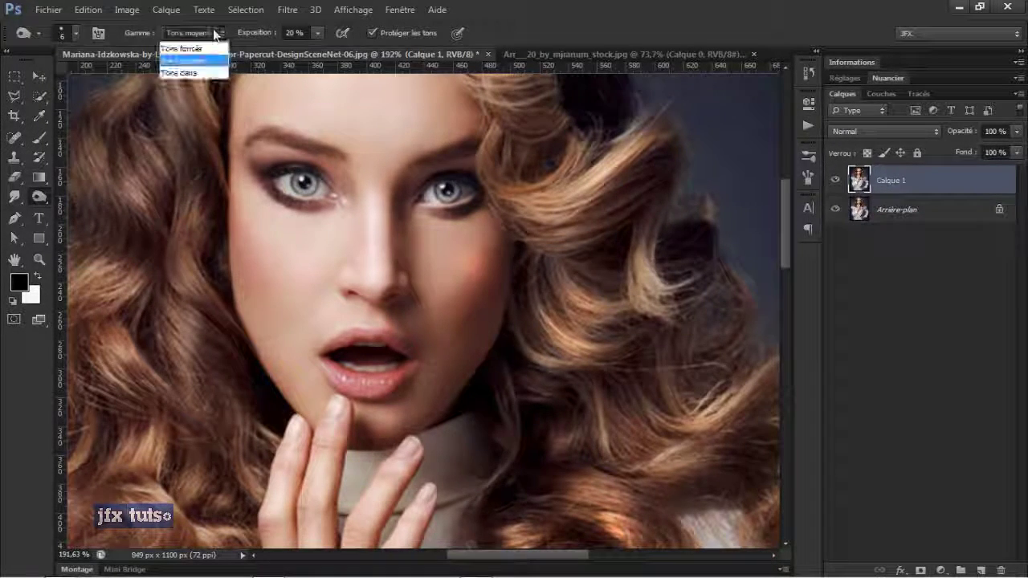
pyautogui.click(199, 71)
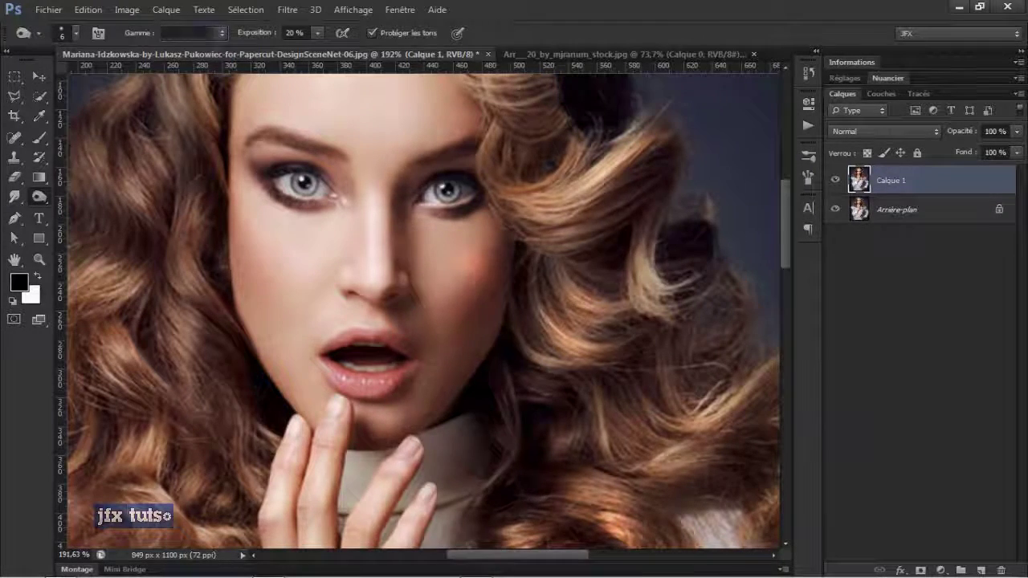
pyautogui.rightClick(462, 206)
pyautogui.write('95')
pyautogui.press('Return')
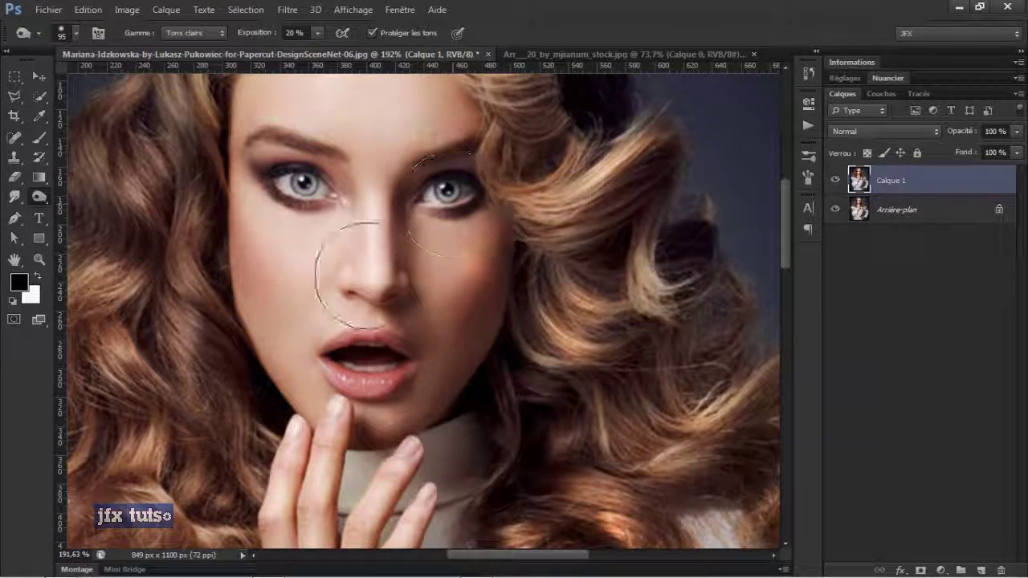
# Undo a first Burn stroke on the cheek, and darken the highlights on both cheeks with new strokes.
pyautogui.moveTo(299, 306)
pyautogui.mouseDown()
pyautogui.moveTo(340, 281)
pyautogui.moveTo(356, 298)
pyautogui.moveTo(344, 270)
pyautogui.moveTo(349, 281)
pyautogui.mouseUp()
pyautogui.hotkey('ctrl', 'z')
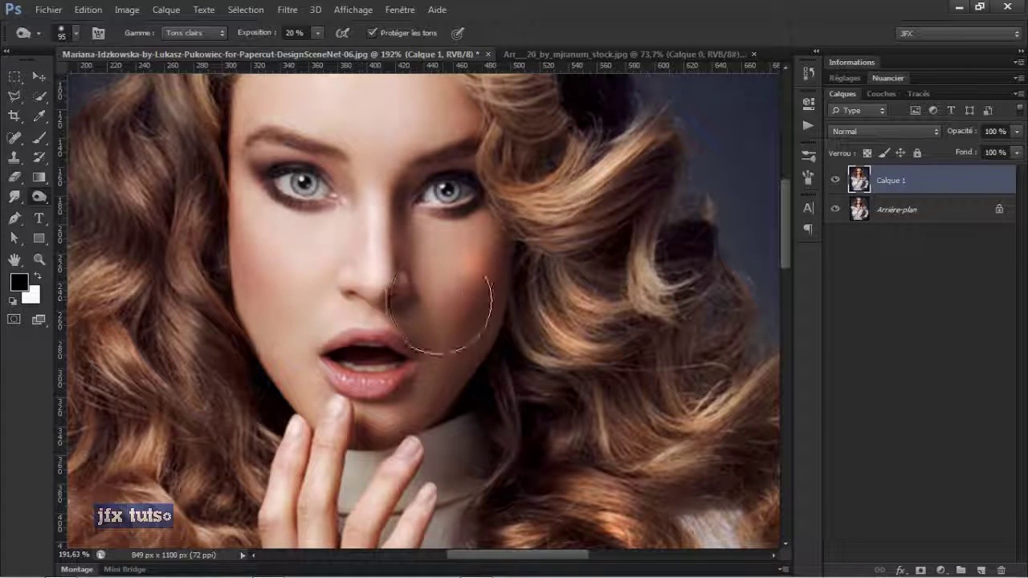
pyautogui.moveTo(481, 321)
pyautogui.mouseDown()
pyautogui.moveTo(480, 357)
pyautogui.moveTo(484, 255)
pyautogui.moveTo(482, 308)
pyautogui.mouseUp()
pyautogui.moveTo(418, 310)
pyautogui.mouseDown()
pyautogui.moveTo(267, 354)
pyautogui.moveTo(341, 309)
pyautogui.mouseUp()
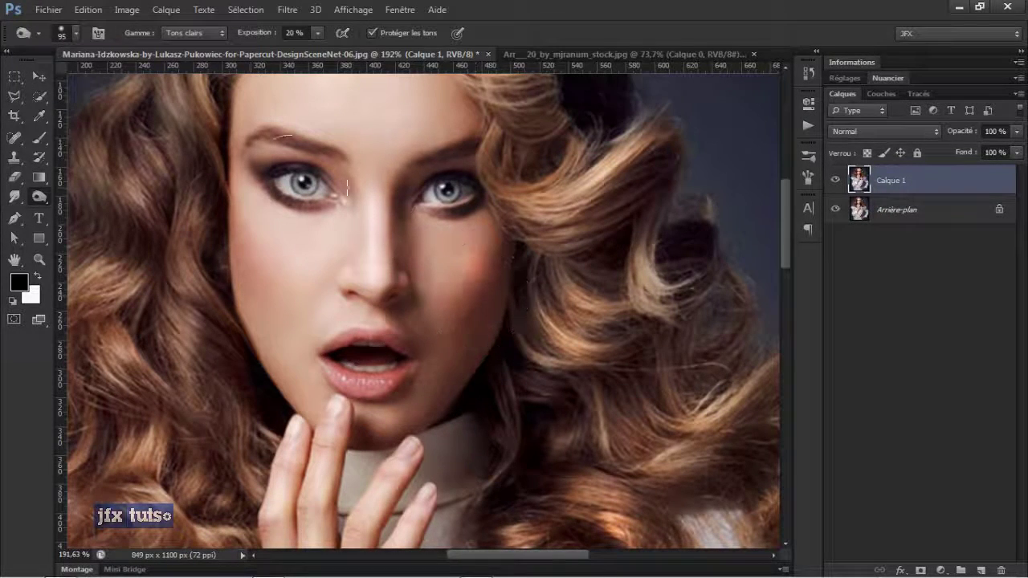
# Lighten the cheek on the image's right and the chin with the Dodge tool, and compare Calque 1 with the original.
pyautogui.hotkey('shift', 'o')
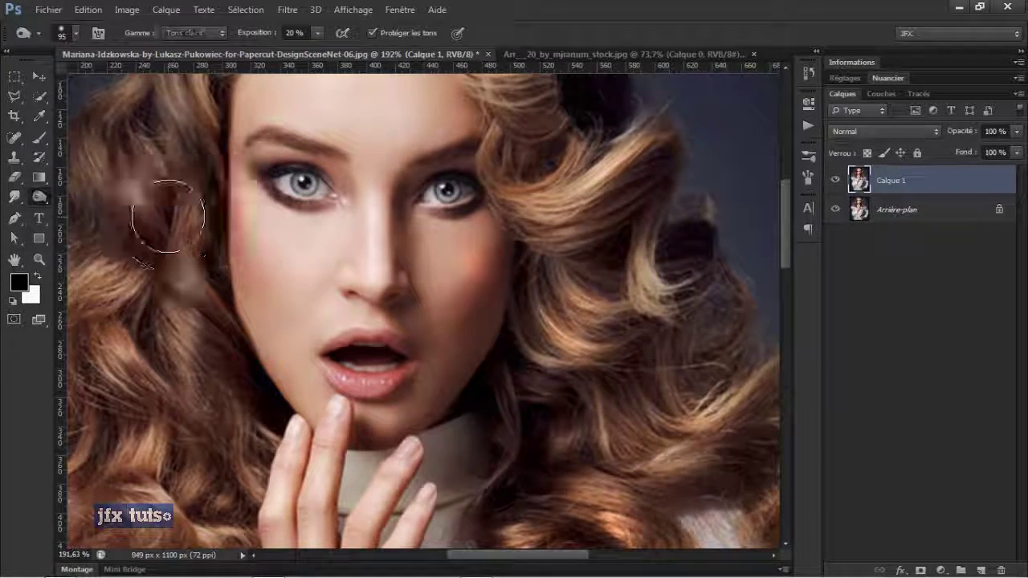
pyautogui.moveTo(482, 292)
pyautogui.mouseDown()
pyautogui.moveTo(458, 310)
pyautogui.moveTo(475, 282)
pyautogui.moveTo(469, 360)
pyautogui.moveTo(495, 281)
pyautogui.moveTo(434, 396)
pyautogui.mouseUp()
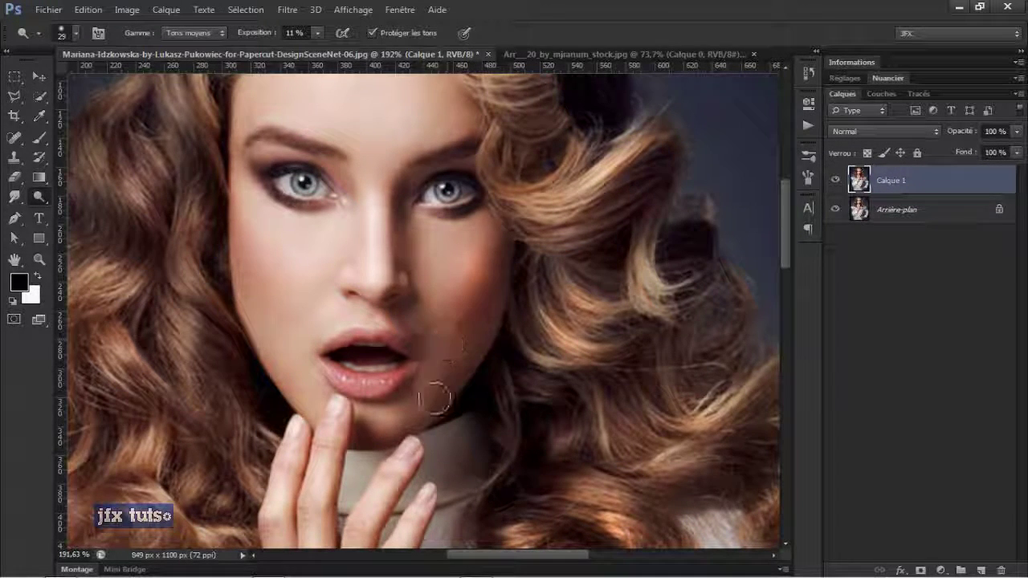
pyautogui.moveTo(382, 428); pyautogui.dragTo(370, 424)
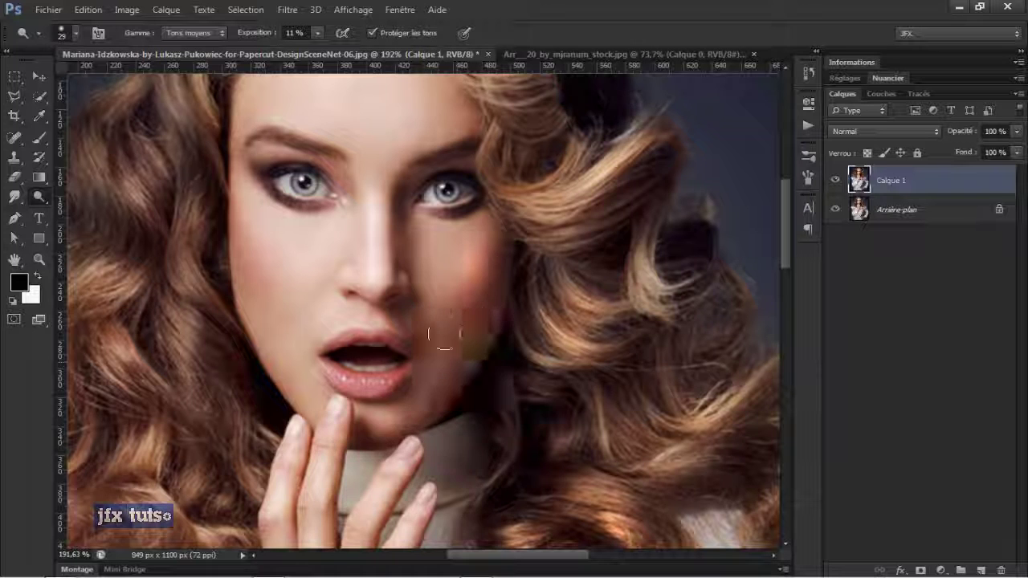
pyautogui.click(837, 182)
pyautogui.click(836, 181)
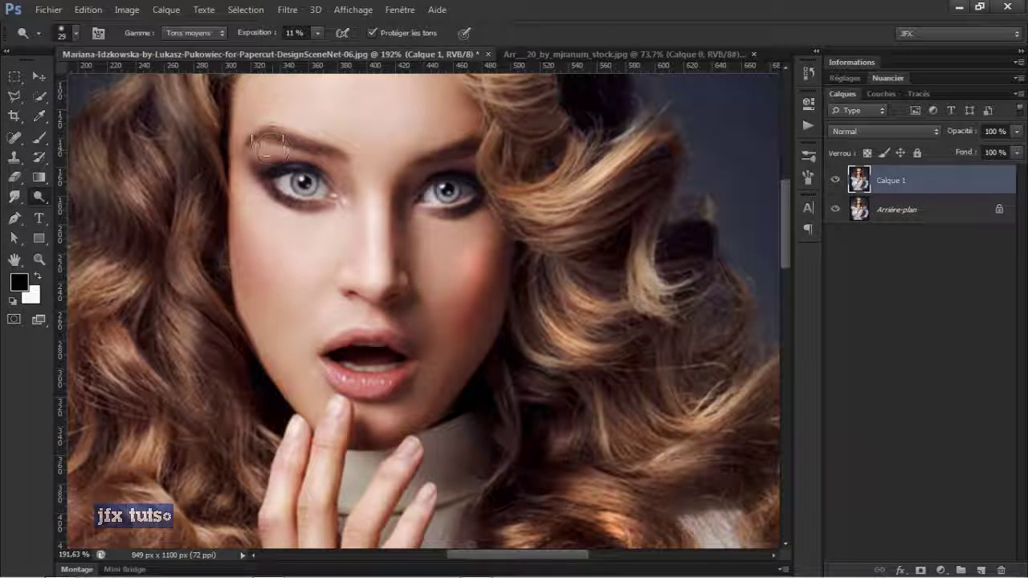
# Activate the Sponge tool (Outil Eponge) with the whole portrait in view, and look at its mode choices, keeping Désaturation.
pyautogui.hotkey('shift', 'o')
pyautogui.hotkey('ctrl', '0')
pyautogui.moveTo(277, 137)
pyautogui.mouseDown()
pyautogui.moveTo(286, 149)
pyautogui.moveTo(310, 143)
pyautogui.moveTo(334, 108)
pyautogui.mouseUp()
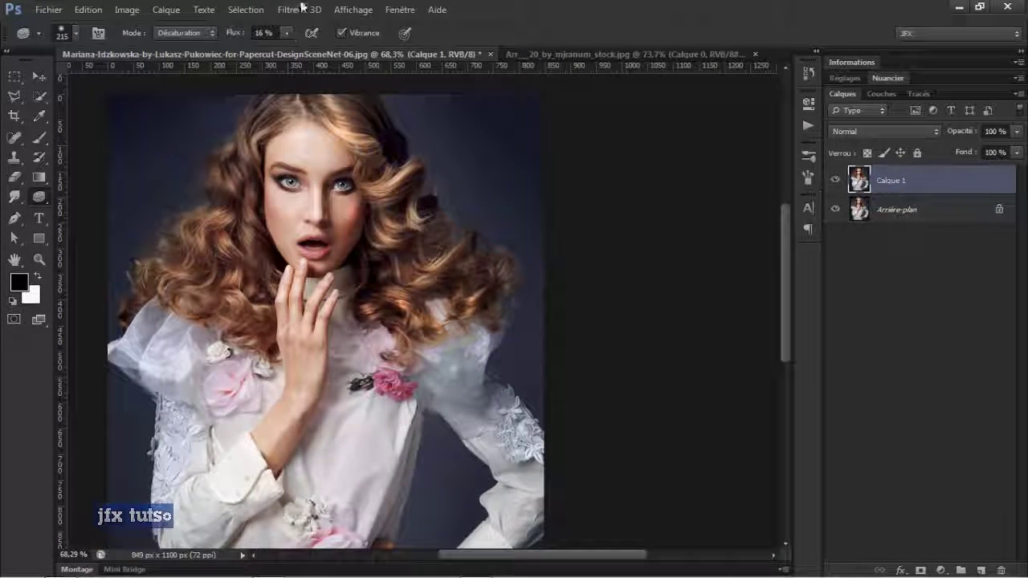
pyautogui.rightClick(45, 196)
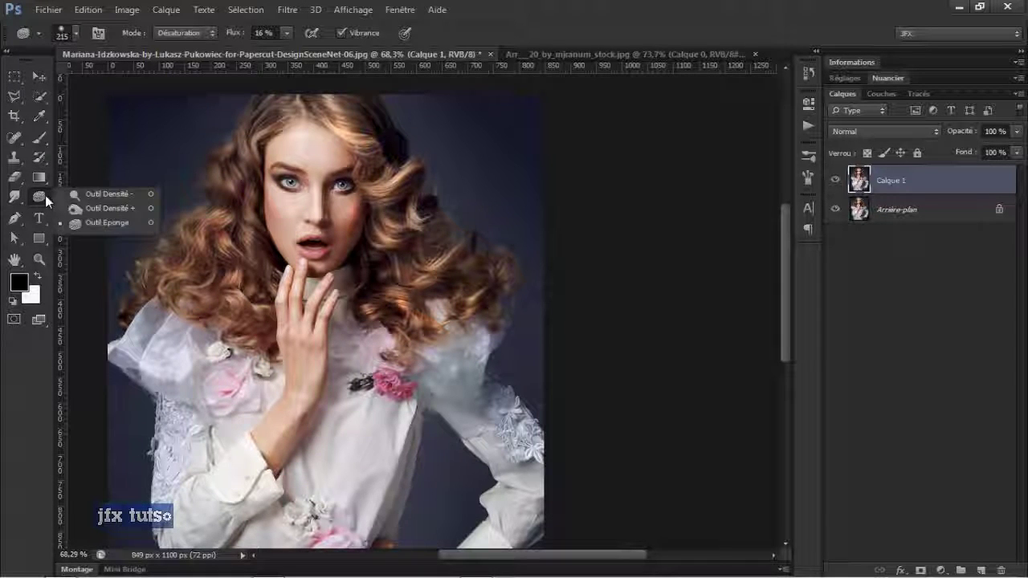
pyautogui.click(88, 221)
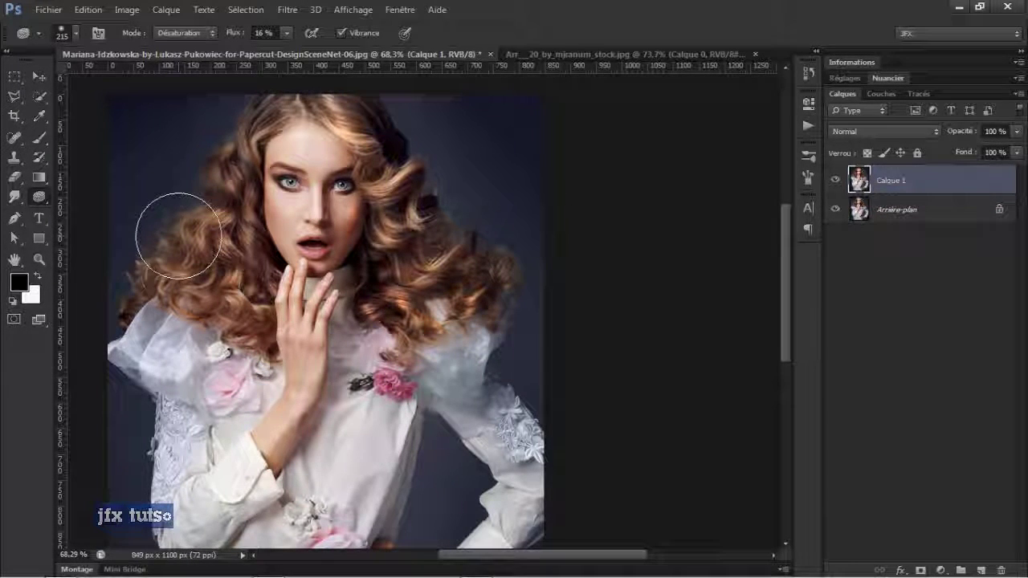
pyautogui.click(200, 36)
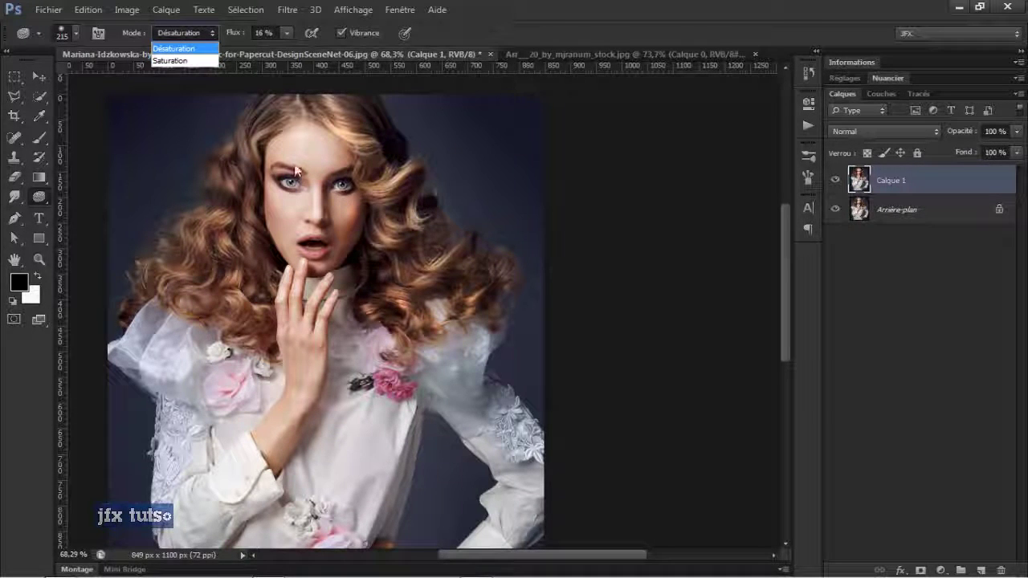
pyautogui.click(546, 12)
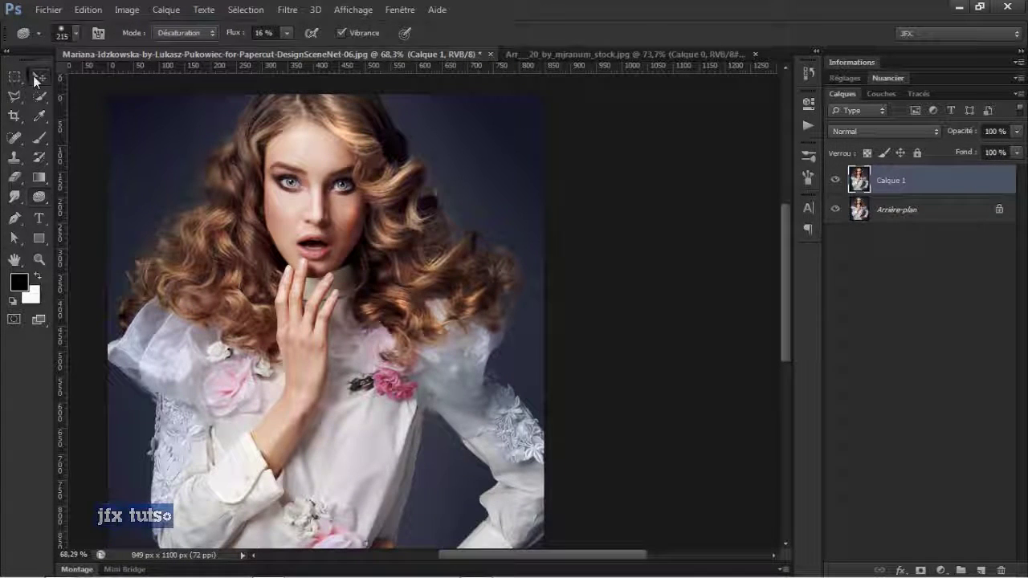
pyautogui.click(38, 76)
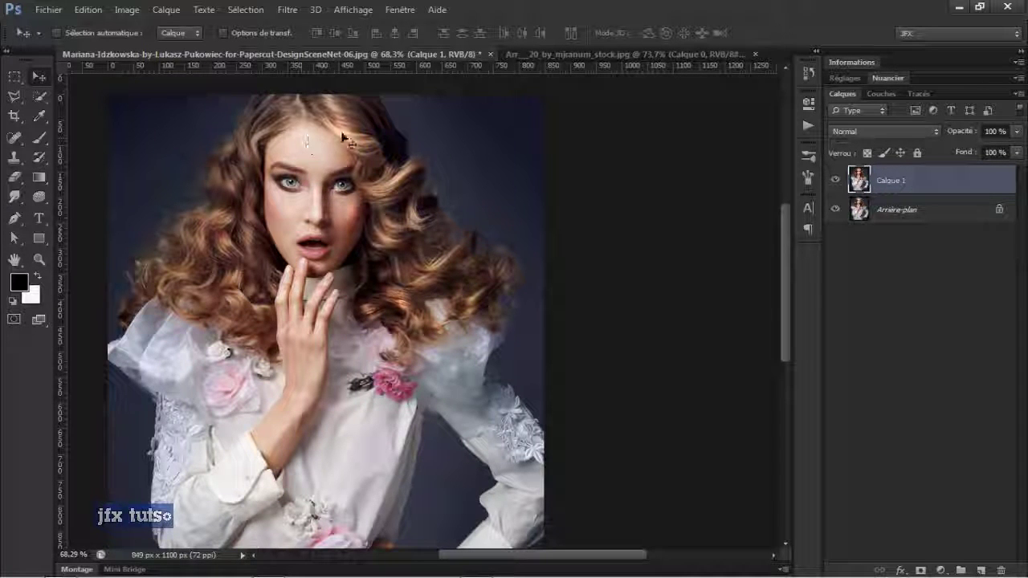
pyautogui.scroll(2, 462, 232)
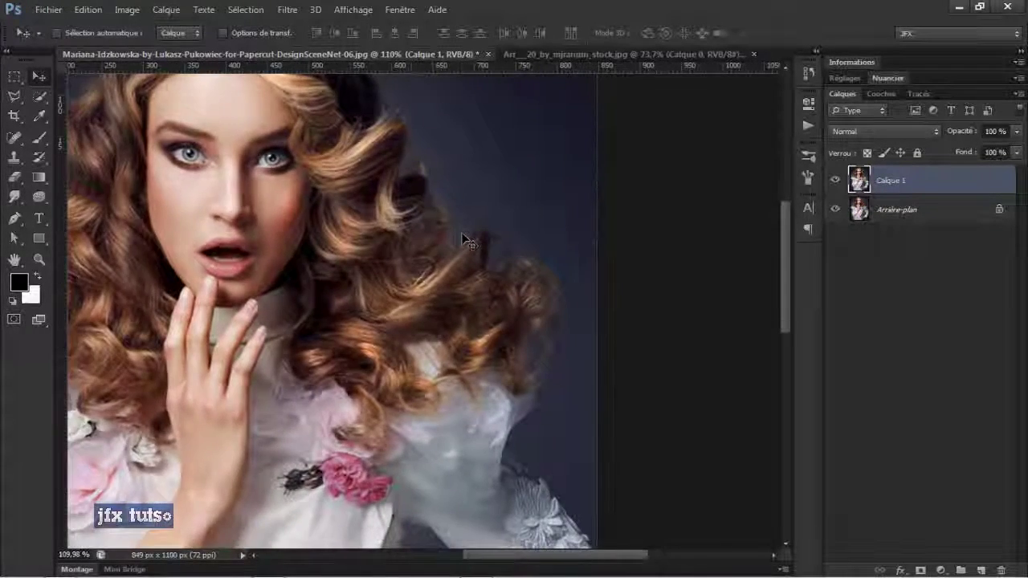
pyautogui.hscroll(-5, 463, 240)
pyautogui.scroll(3, 466, 237)
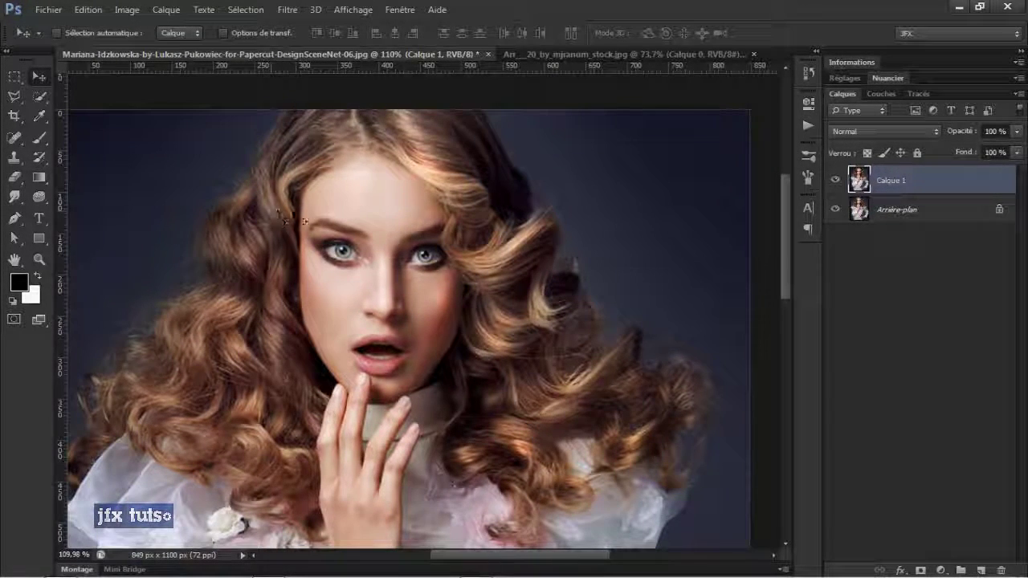
# Reactivate the Sponge tool and set its flow (Flux) to 32%.
pyautogui.click(39, 196)
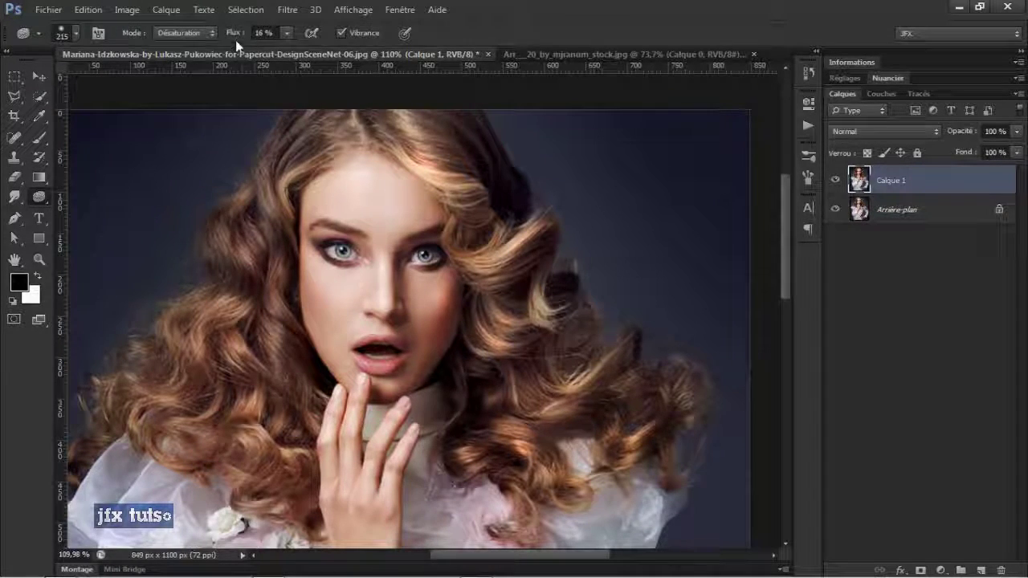
pyautogui.moveTo(236, 37); pyautogui.dragTo(249, 37)
pyautogui.scroll(-3, 322, 221)
pyautogui.scroll(2, 334, 219)
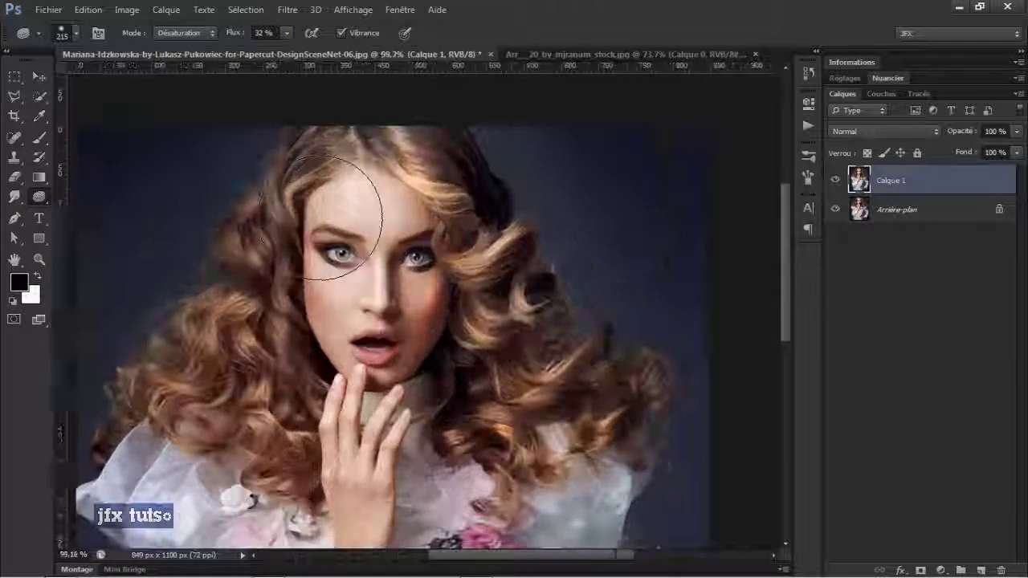
pyautogui.scroll(-2, 313, 201)
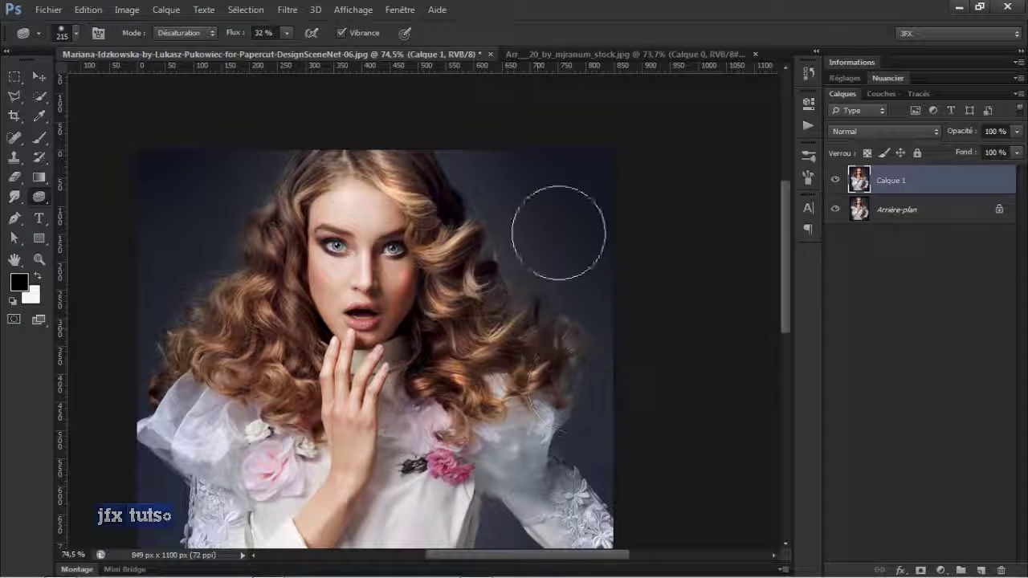
# Desaturate the hair and dress with Sponge strokes, and restore the face's colour with the History Brush.
pyautogui.moveTo(446, 345)
pyautogui.mouseDown()
pyautogui.moveTo(459, 259)
pyautogui.moveTo(471, 362)
pyautogui.moveTo(477, 296)
pyautogui.moveTo(456, 392)
pyautogui.moveTo(457, 351)
pyautogui.moveTo(495, 328)
pyautogui.moveTo(526, 394)
pyautogui.moveTo(528, 353)
pyautogui.moveTo(447, 193)
pyautogui.moveTo(423, 175)
pyautogui.moveTo(443, 215)
pyautogui.moveTo(436, 157)
pyautogui.moveTo(445, 152)
pyautogui.moveTo(456, 186)
pyautogui.moveTo(457, 162)
pyautogui.moveTo(283, 162)
pyautogui.moveTo(248, 339)
pyautogui.moveTo(273, 197)
pyautogui.moveTo(263, 306)
pyautogui.moveTo(233, 392)
pyautogui.moveTo(196, 397)
pyautogui.moveTo(147, 378)
pyautogui.moveTo(165, 420)
pyautogui.moveTo(213, 377)
pyautogui.moveTo(241, 382)
pyautogui.moveTo(261, 418)
pyautogui.moveTo(297, 421)
pyautogui.moveTo(218, 345)
pyautogui.mouseUp()
pyautogui.moveTo(285, 131)
pyautogui.mouseDown()
pyautogui.moveTo(314, 138)
pyautogui.moveTo(367, 119)
pyautogui.moveTo(316, 139)
pyautogui.moveTo(436, 161)
pyautogui.moveTo(442, 172)
pyautogui.mouseUp()
pyautogui.scroll(1, 459, 355)
pyautogui.scroll(-1, 460, 355)
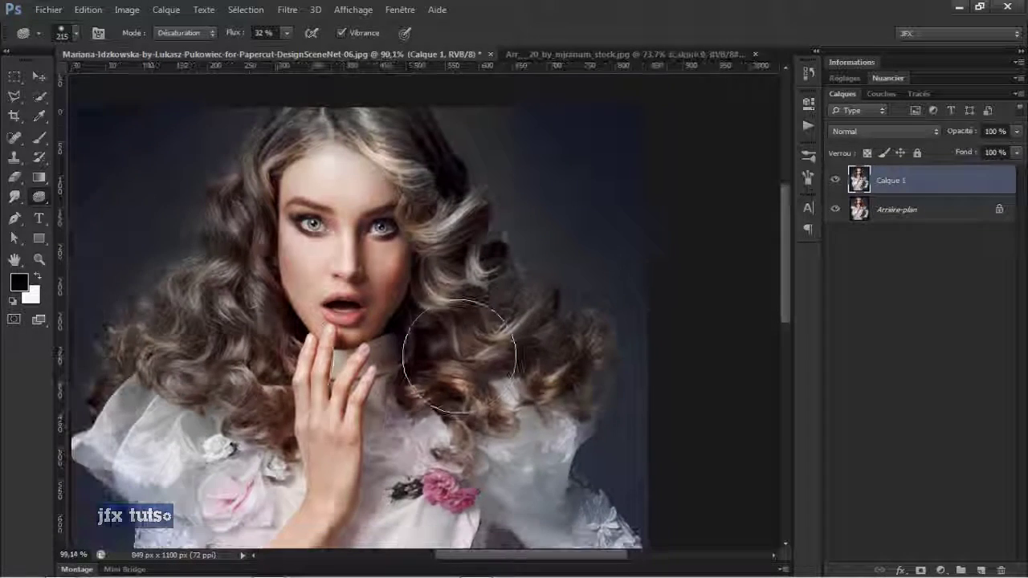
pyautogui.moveTo(170, 190)
pyautogui.mouseDown()
pyautogui.moveTo(188, 299)
pyautogui.moveTo(233, 337)
pyautogui.moveTo(247, 398)
pyautogui.moveTo(235, 393)
pyautogui.moveTo(366, 371)
pyautogui.mouseUp()
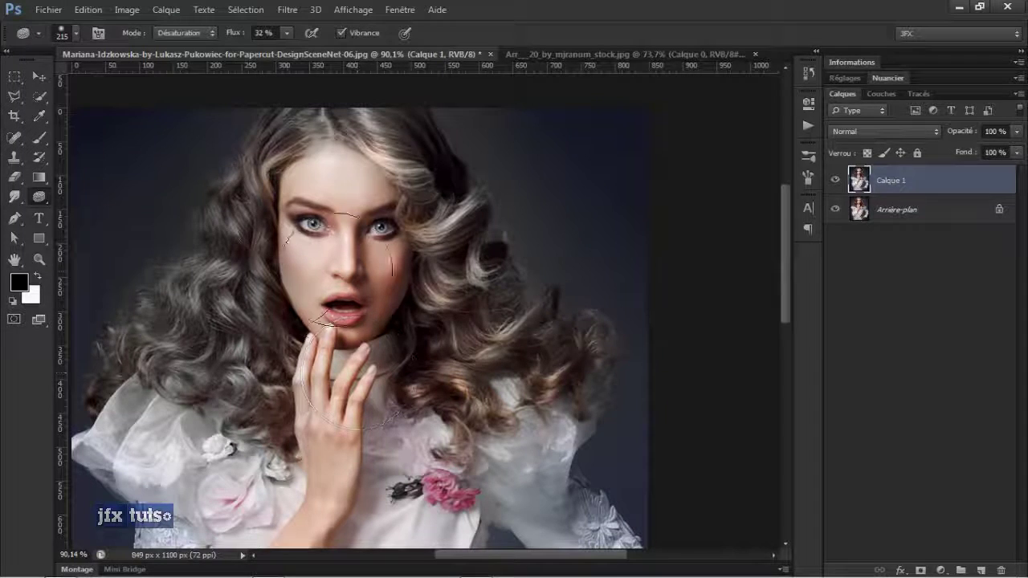
pyautogui.click(41, 161)
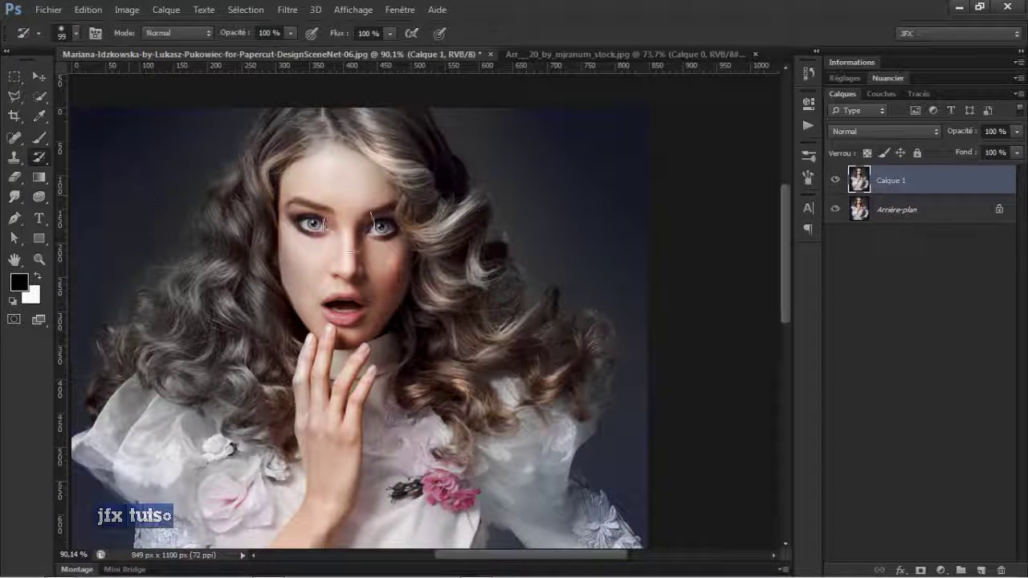
pyautogui.moveTo(353, 209)
pyautogui.mouseDown()
pyautogui.moveTo(315, 250)
pyautogui.moveTo(309, 277)
pyautogui.moveTo(319, 175)
pyautogui.mouseUp()
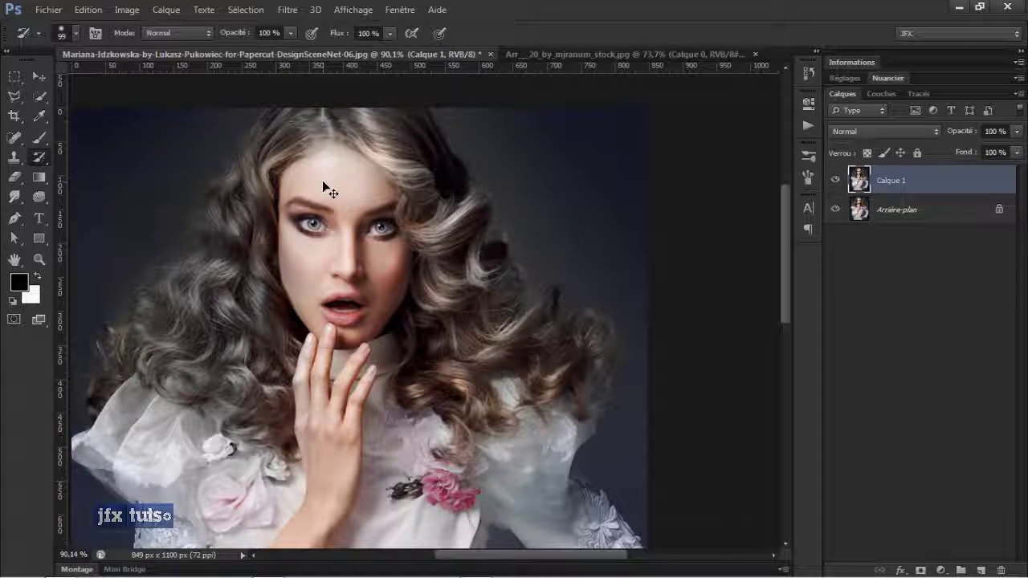
# Reactivate the Sponge tool in Saturation mode with a 23 px brush and a flow (Flux) of 11%.
pyautogui.click(41, 196)
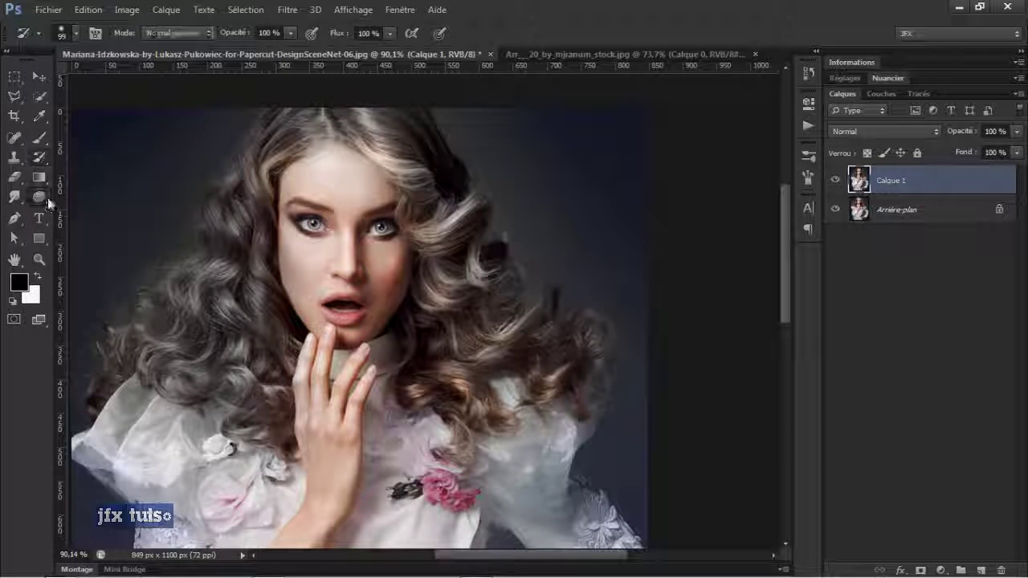
pyautogui.click(201, 34)
pyautogui.click(186, 62)
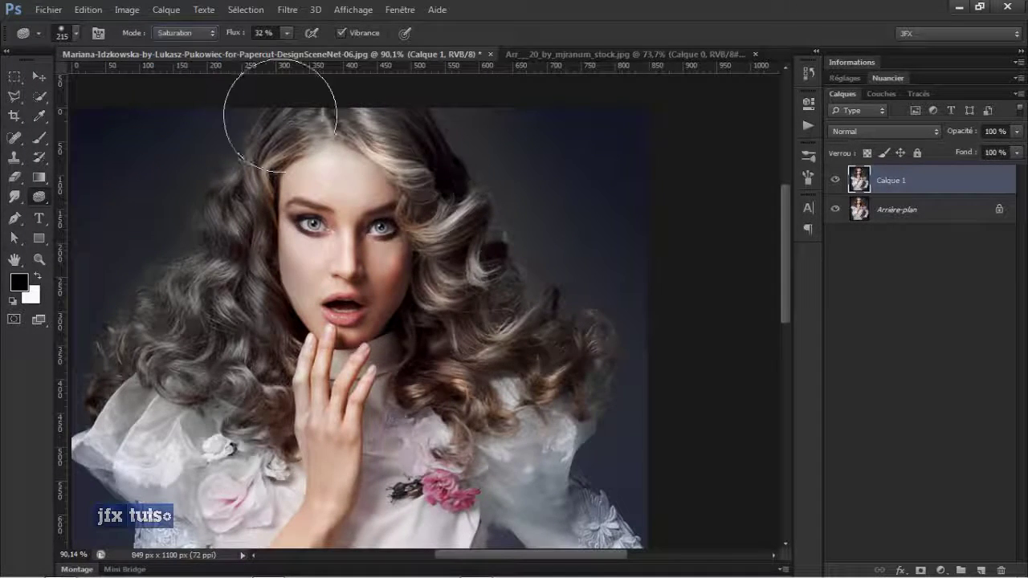
pyautogui.rightClick(341, 184)
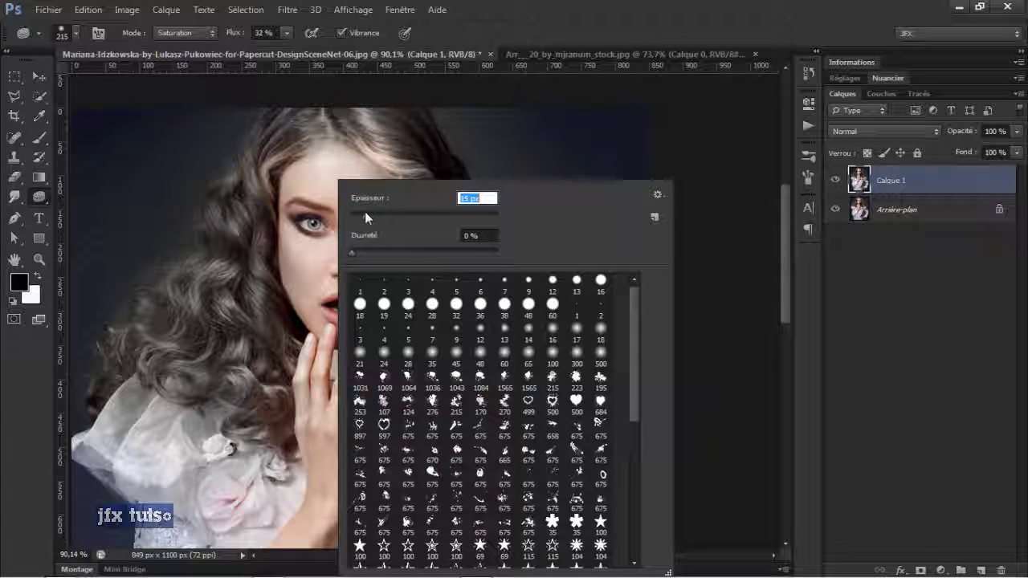
pyautogui.write('23')
pyautogui.press('Return')
pyautogui.moveTo(238, 34)
pyautogui.mouseDown()
pyautogui.moveTo(211, 39)
pyautogui.moveTo(227, 35)
pyautogui.mouseUp()
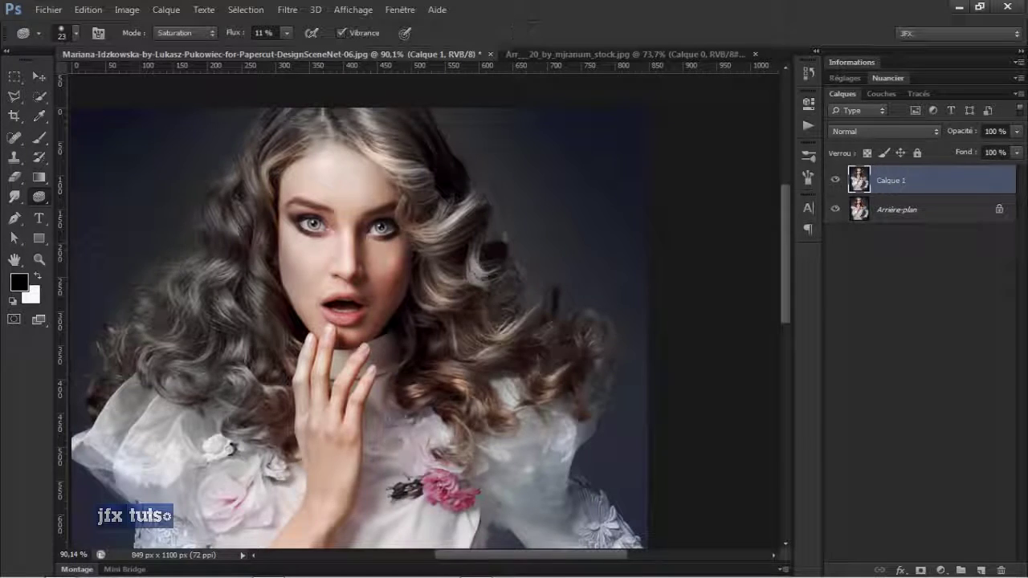
# Enlarge the Sponge brush to 46 px and saturate the skin of the cheek on the image's left.
pyautogui.rightClick(322, 184)
pyautogui.moveTo(360, 220); pyautogui.dragTo(368, 218)
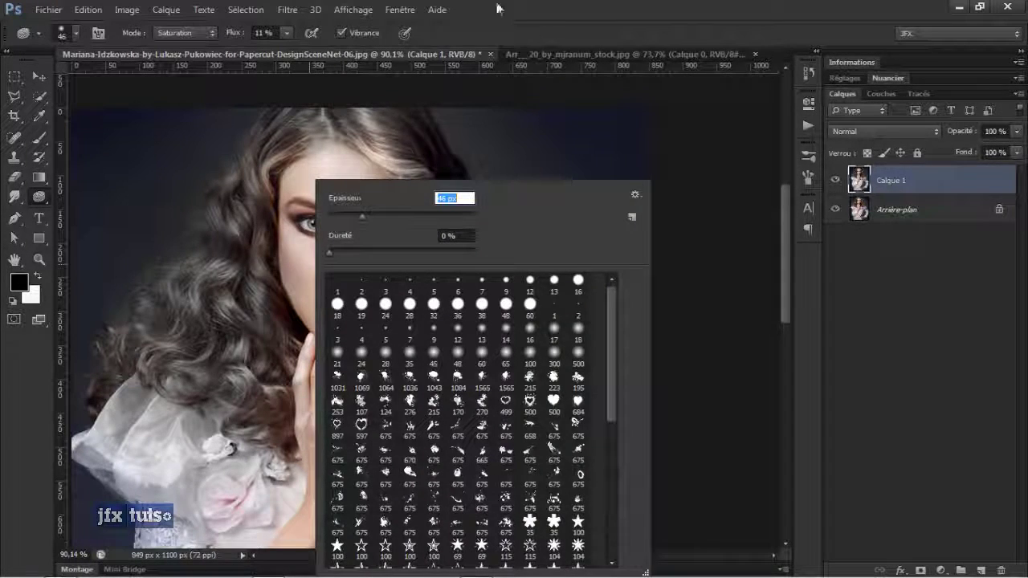
pyautogui.press('Return')
pyautogui.moveTo(308, 276)
pyautogui.mouseDown()
pyautogui.moveTo(305, 257)
pyautogui.moveTo(294, 258)
pyautogui.moveTo(289, 296)
pyautogui.mouseUp()
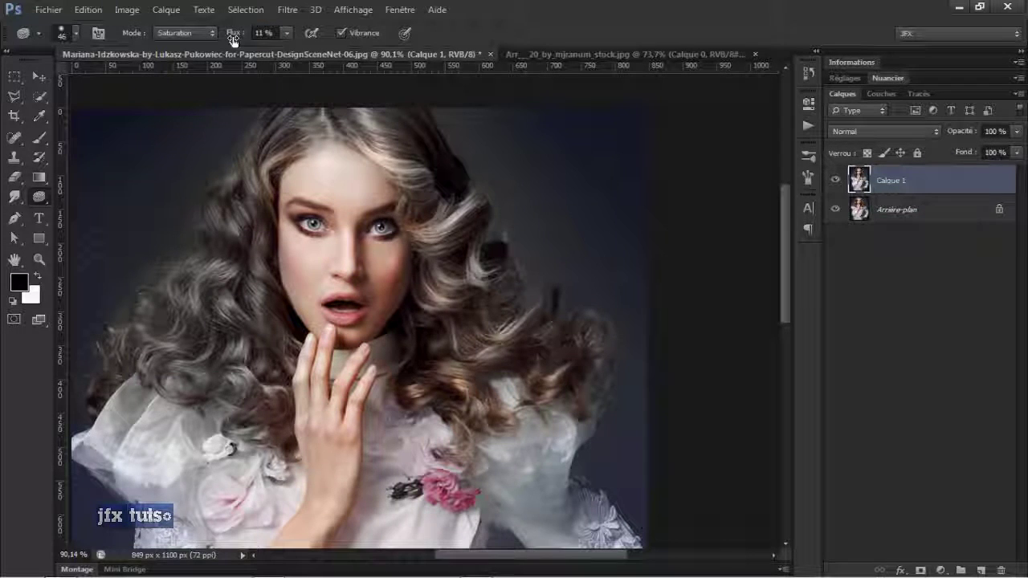
# Set the Sponge flow to 6% and saturate the forehead, cheeks and lips.
pyautogui.moveTo(236, 33); pyautogui.dragTo(232, 33)
pyautogui.moveTo(328, 162)
pyautogui.mouseDown()
pyautogui.moveTo(346, 192)
pyautogui.moveTo(362, 189)
pyautogui.moveTo(363, 179)
pyautogui.moveTo(318, 189)
pyautogui.moveTo(346, 197)
pyautogui.mouseUp()
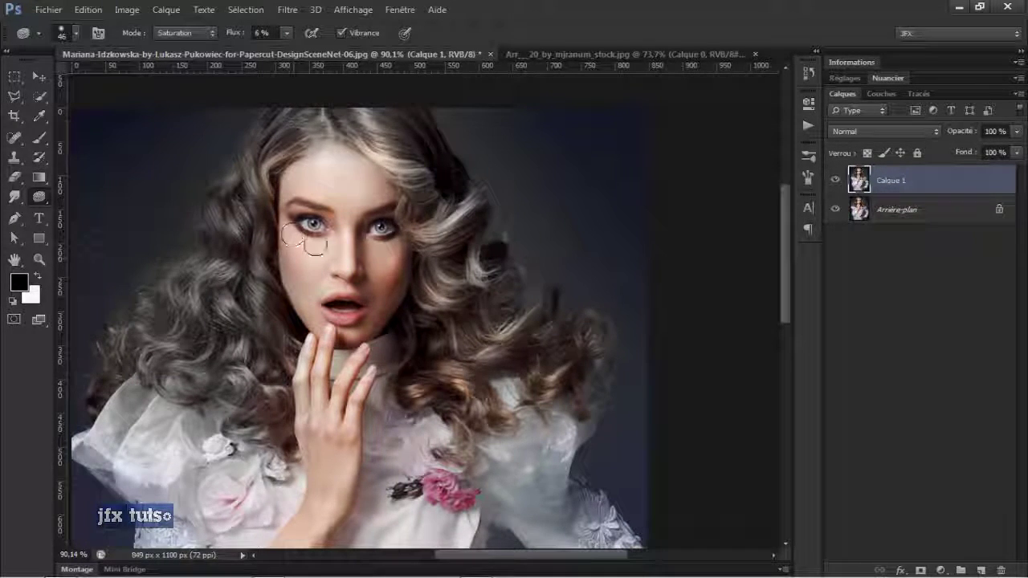
pyautogui.scroll(5, 355, 249)
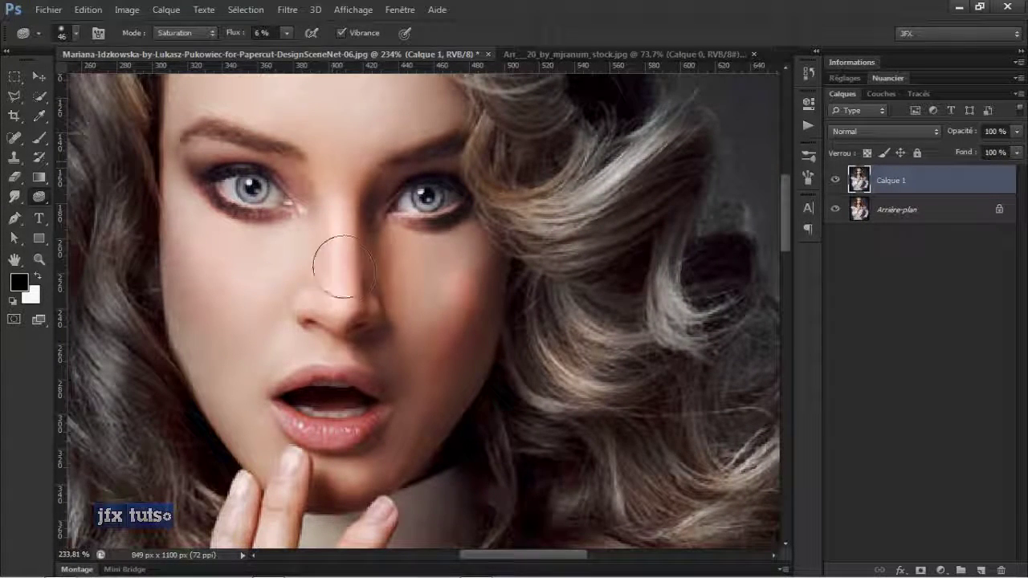
pyautogui.moveTo(330, 388)
pyautogui.mouseDown()
pyautogui.moveTo(301, 418)
pyautogui.moveTo(375, 404)
pyautogui.moveTo(367, 385)
pyautogui.moveTo(318, 387)
pyautogui.mouseUp()
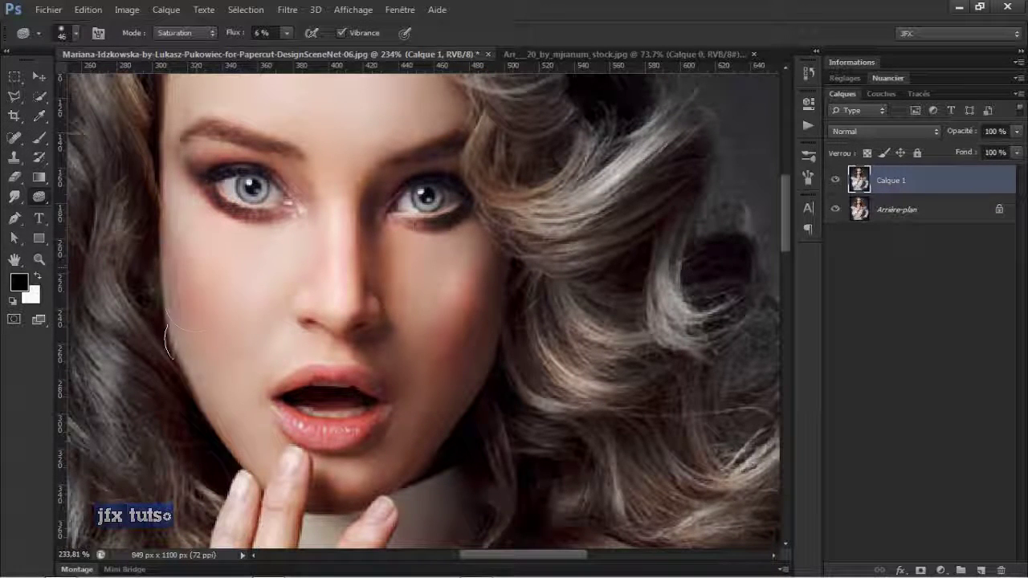
pyautogui.scroll(-6, 286, 225)
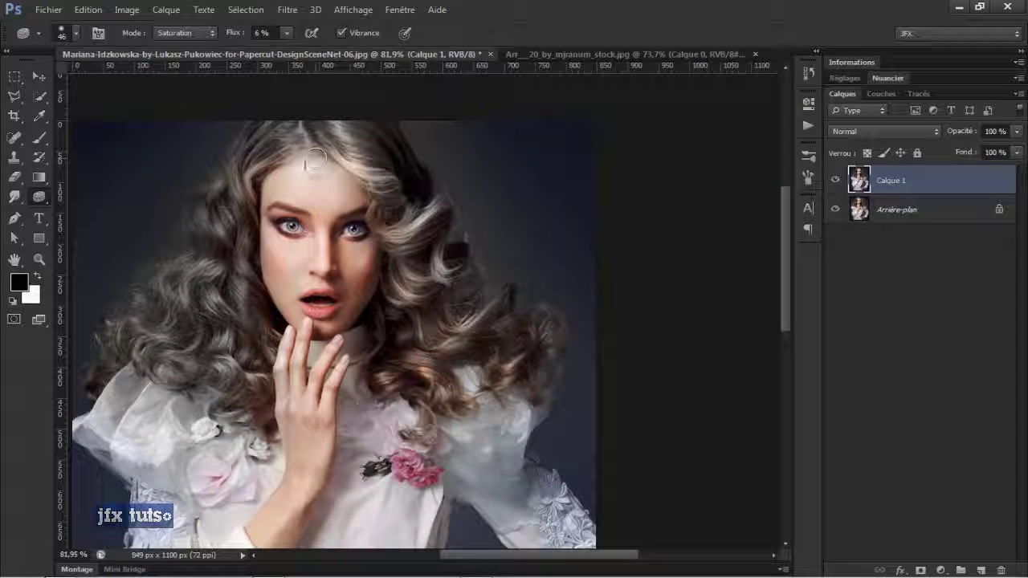
# Keep the Sponge tool in Saturation mode and set its flow to 15%.
pyautogui.click(185, 33)
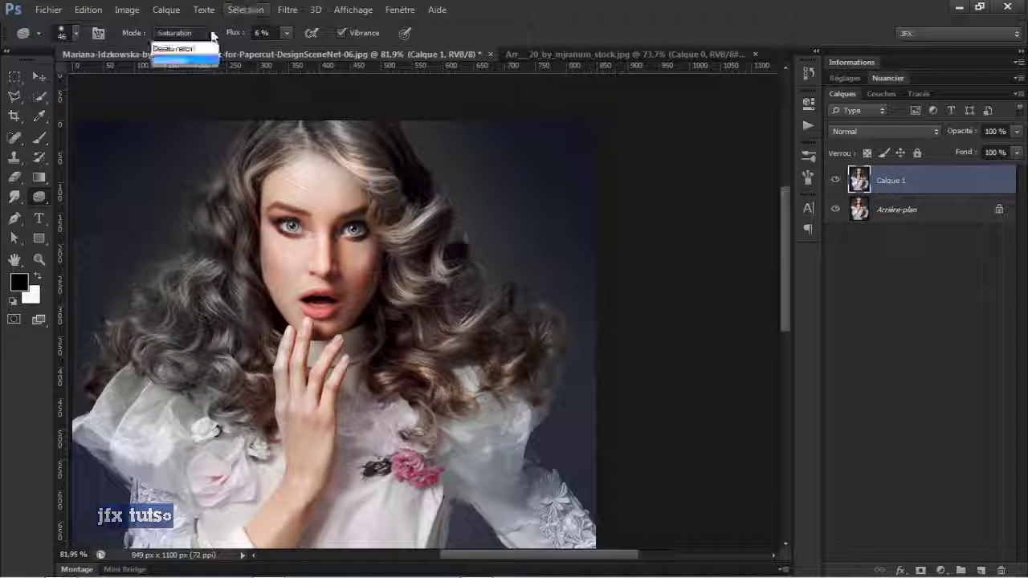
pyautogui.click(185, 45)
pyautogui.click(239, 36)
pyautogui.write('15')
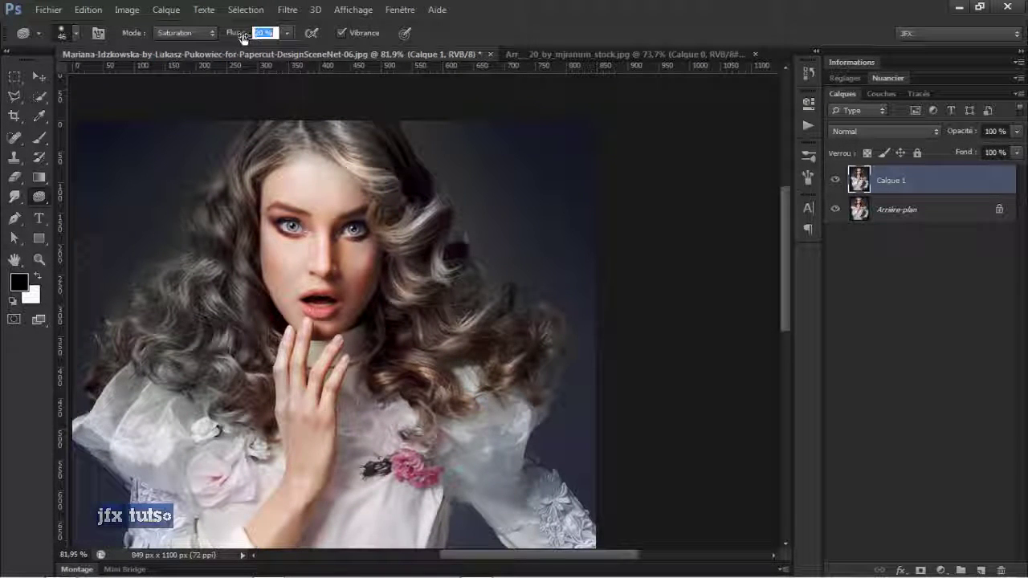
pyautogui.press('Return')
# Set the Sponge brush size to 72 px and strongly saturate the cheeks, eyes and lips.
pyautogui.rightClick(305, 190)
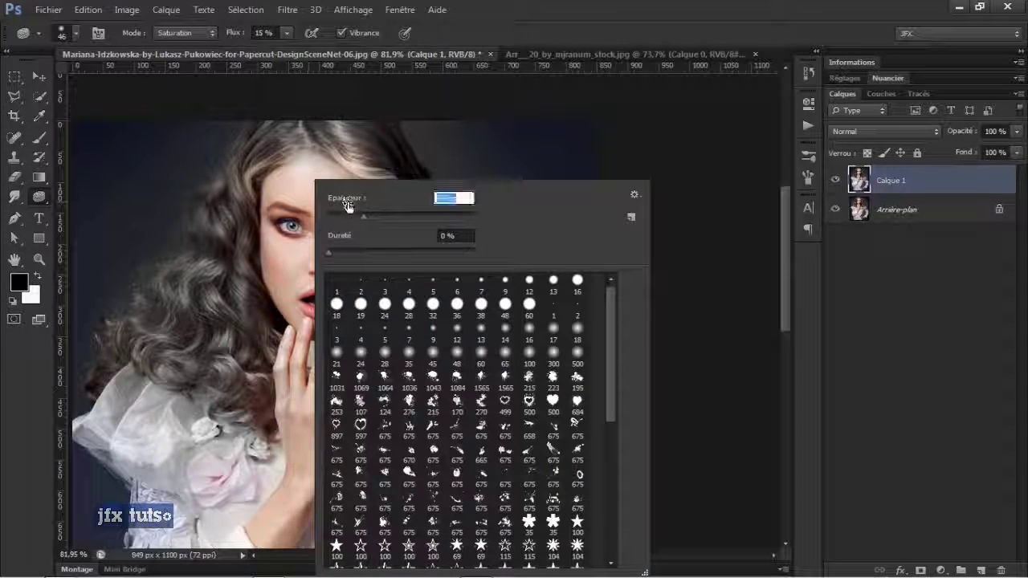
pyautogui.write('72')
pyautogui.press('Return')
pyautogui.moveTo(282, 261)
pyautogui.mouseDown()
pyautogui.moveTo(288, 291)
pyautogui.moveTo(281, 283)
pyautogui.moveTo(297, 282)
pyautogui.mouseUp()
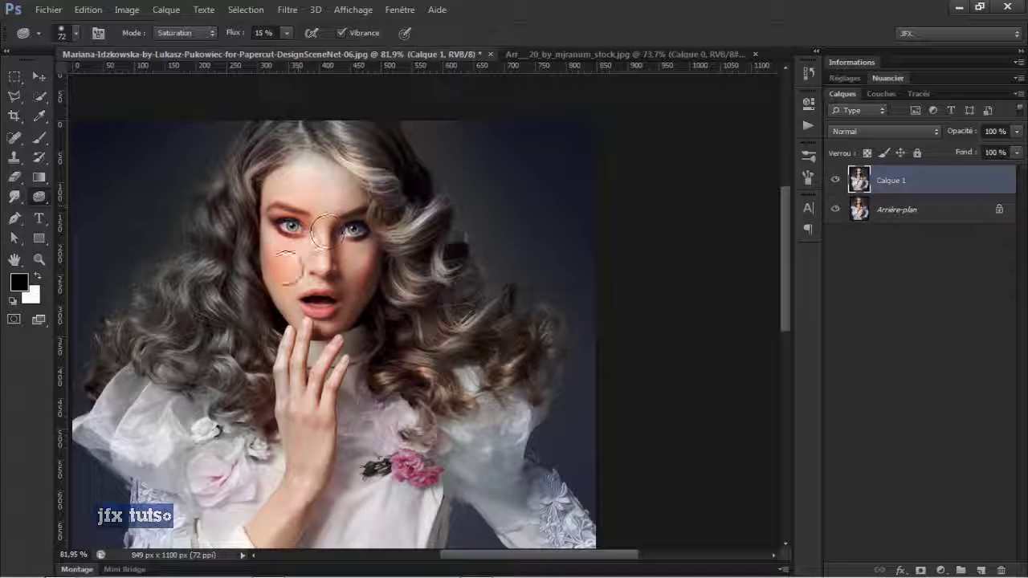
pyautogui.scroll(2, 330, 249)
pyautogui.scroll(-3, 340, 249)
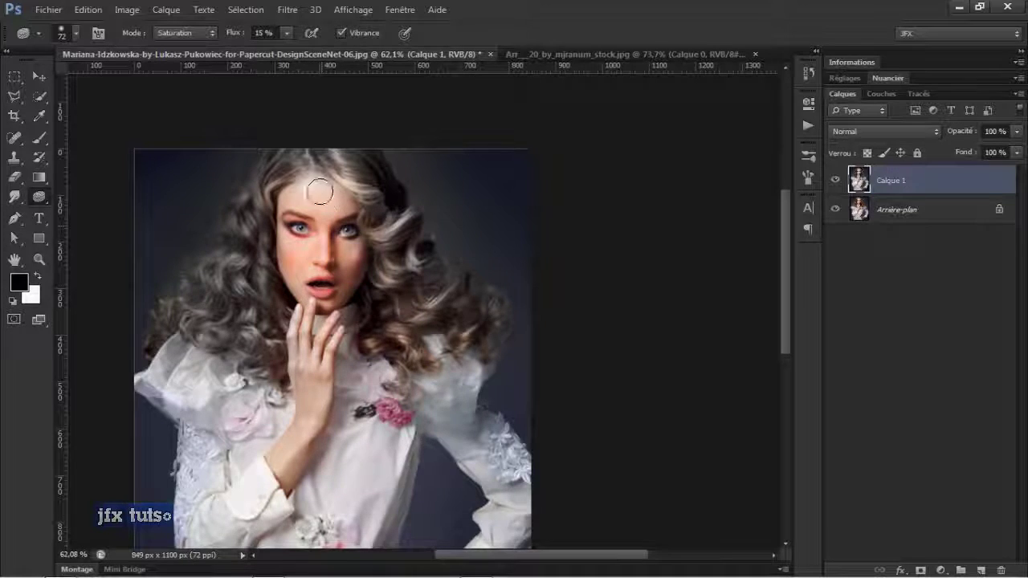
pyautogui.scroll(3, 318, 313)
pyautogui.scroll(-1, 317, 314)
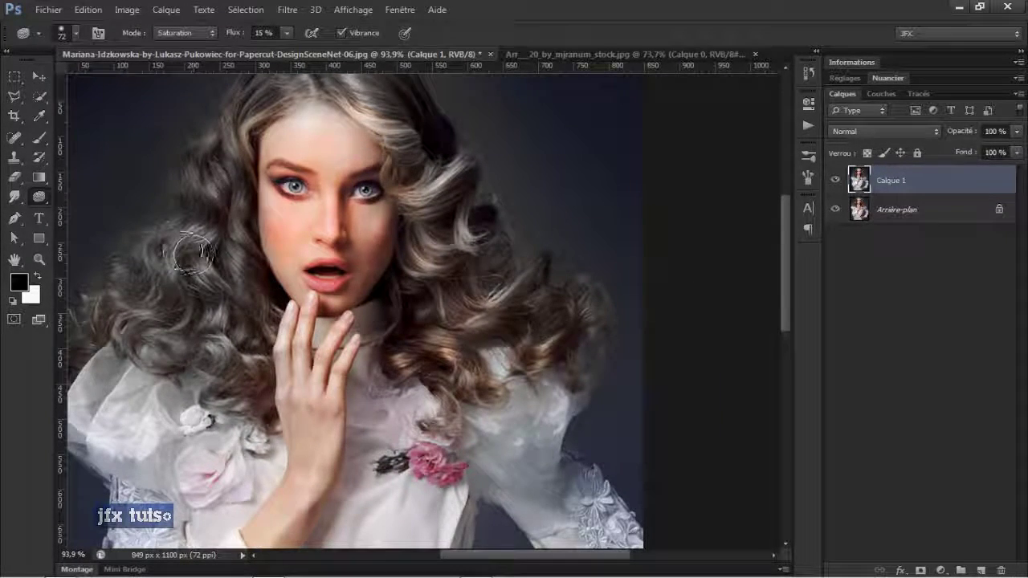
pyautogui.scroll(1, 328, 257)
pyautogui.scroll(-2, 327, 256)
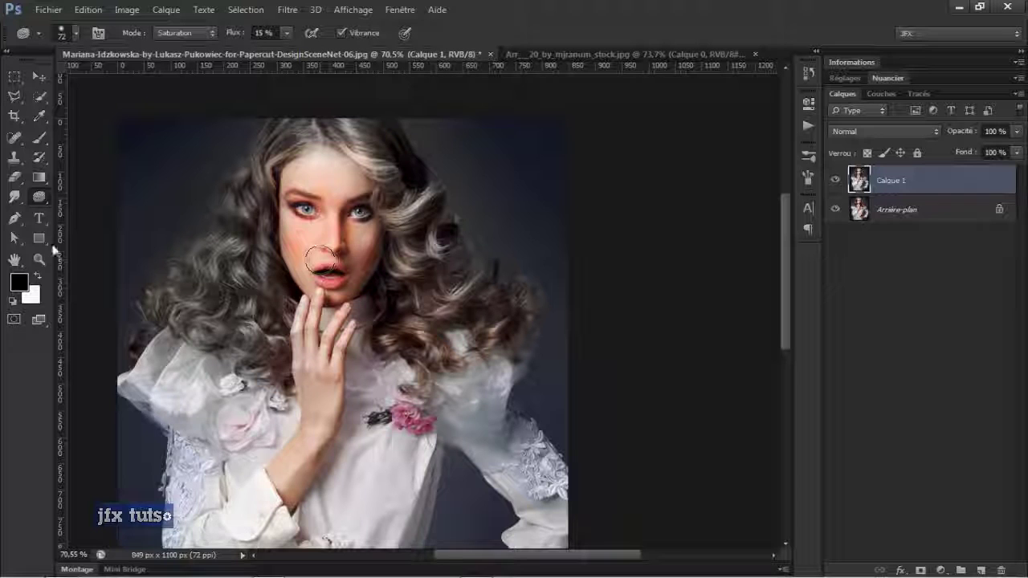
# Activate the Move tool and compare the upper and lower portraits in MakeUp-Preview.jpg, looking closely at each face.
pyautogui.click(38, 76)
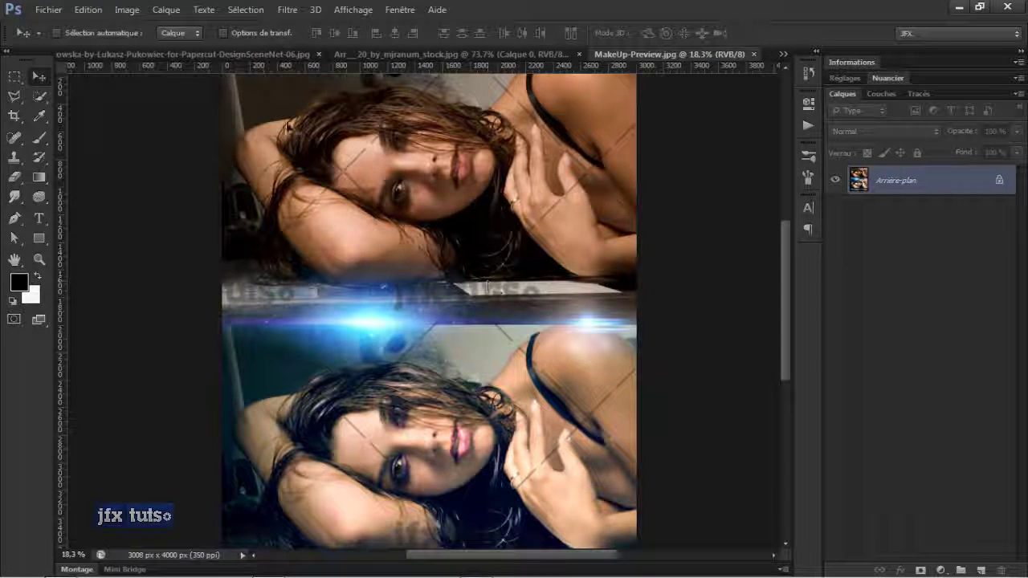
pyautogui.scroll(-1, 431, 198)
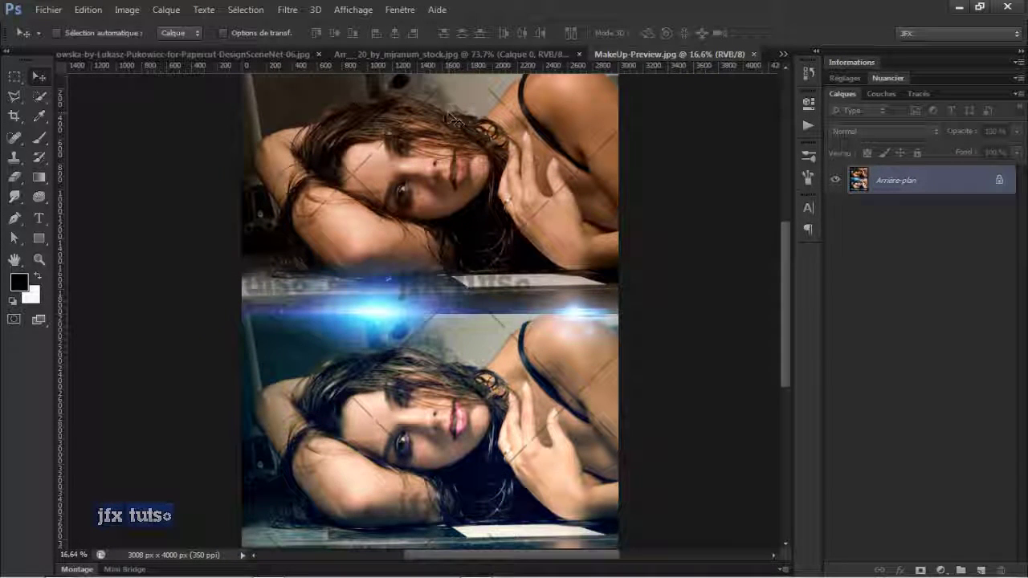
pyautogui.scroll(5, 435, 139)
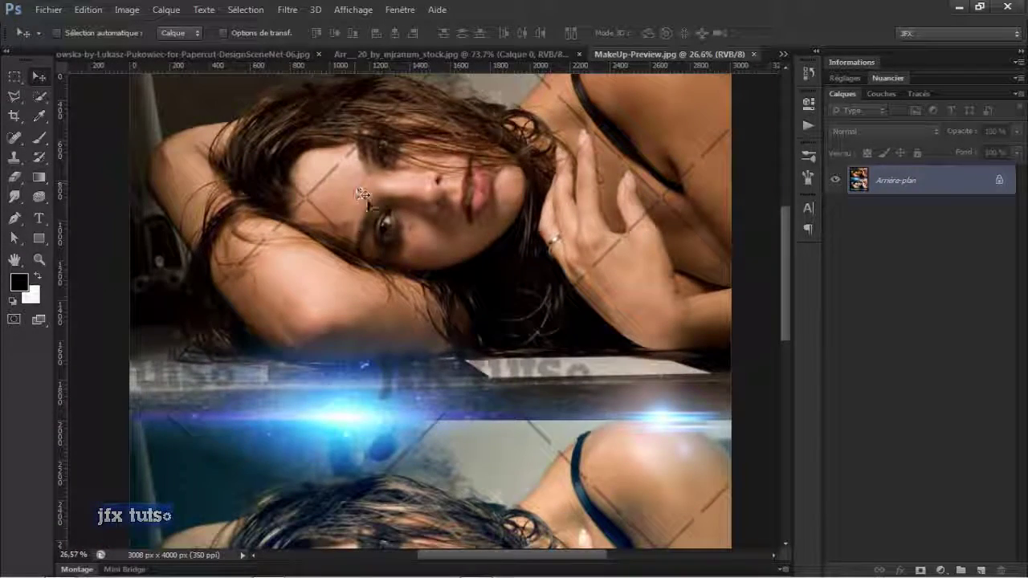
pyautogui.scroll(-1, 371, 176)
pyautogui.scroll(-1, 370, 174)
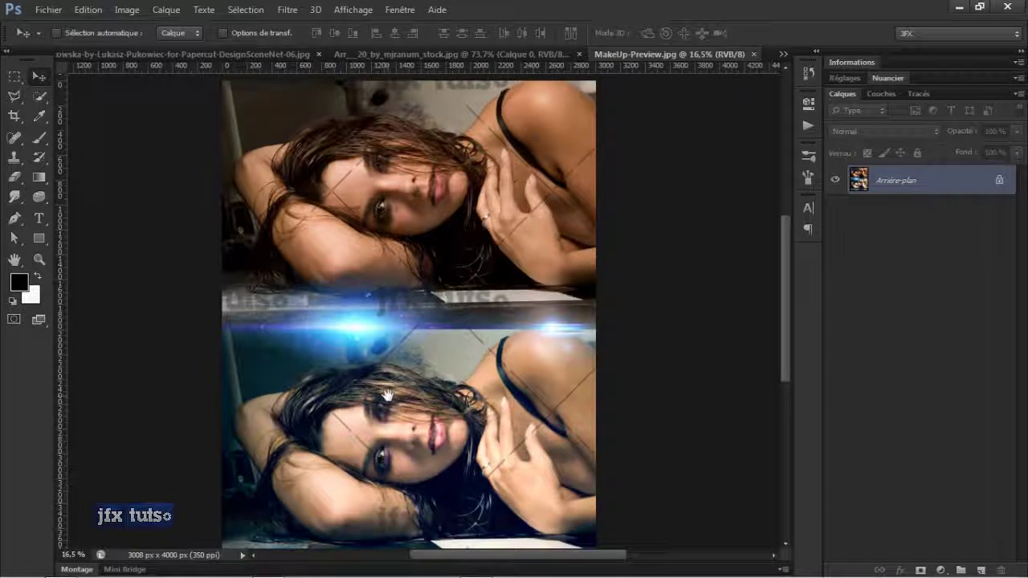
pyautogui.scroll(2, 394, 257)
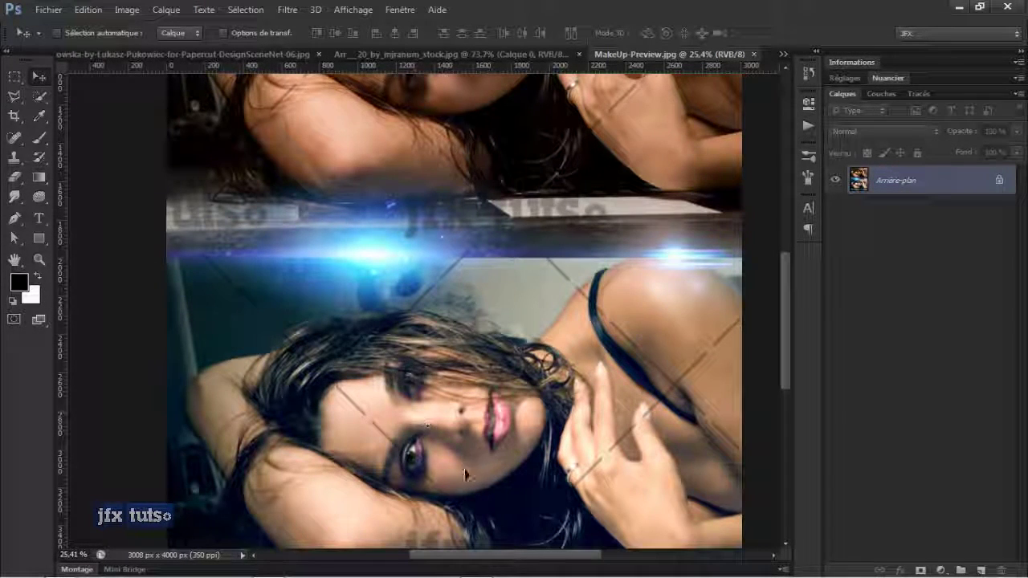
pyautogui.scroll(-4, 464, 476)
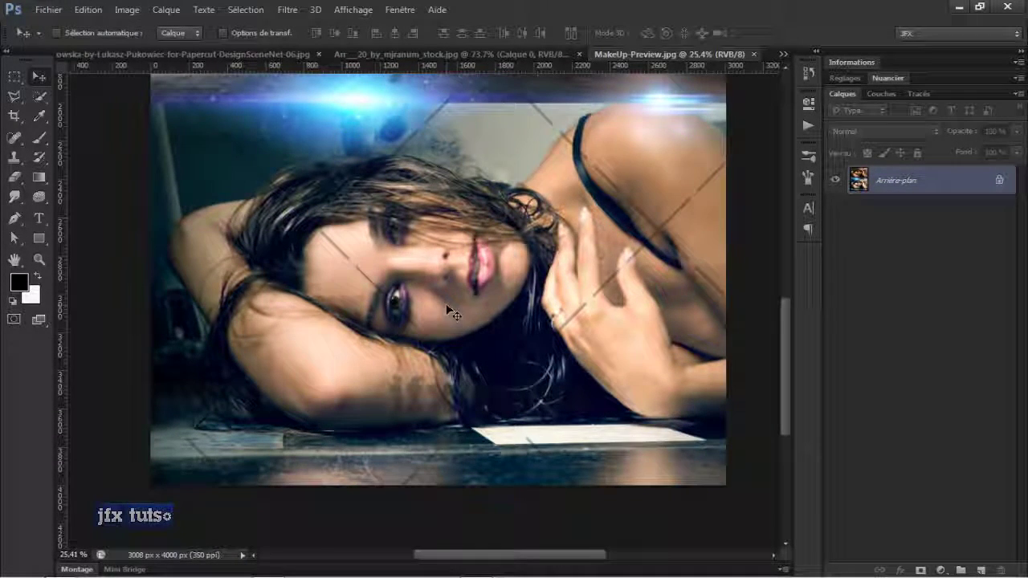
pyautogui.moveTo(452, 315)
pyautogui.mouseDown()
pyautogui.moveTo(455, 277)
pyautogui.moveTo(455, 323)
pyautogui.mouseUp()
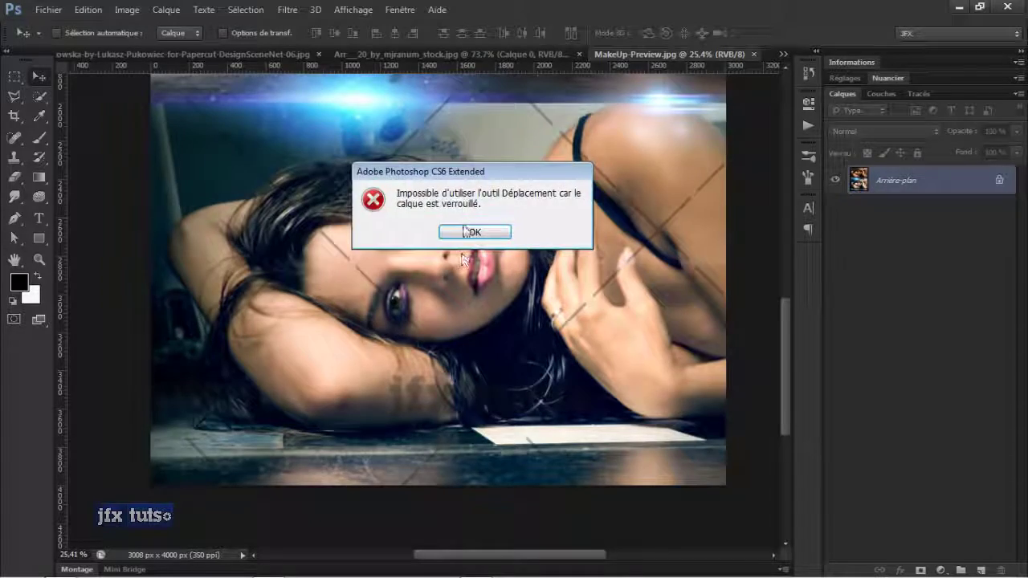
pyautogui.click(474, 231)
# Examine the retouched lower portrait's hair, skin and shoulder against the upper version in MakeUp-Preview.jpg.
pyautogui.scroll(-4, 470, 241)
pyautogui.moveTo(453, 463); pyautogui.dragTo(402, 361)
pyautogui.moveTo(454, 287); pyautogui.dragTo(443, 174)
pyautogui.scroll(5, 482, 217)
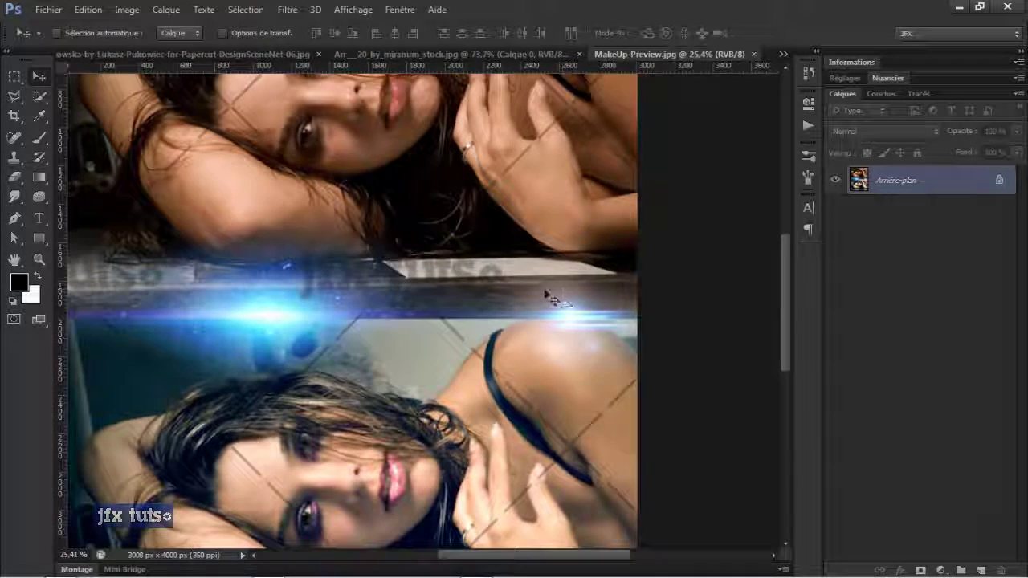
pyautogui.scroll(-3, 488, 340)
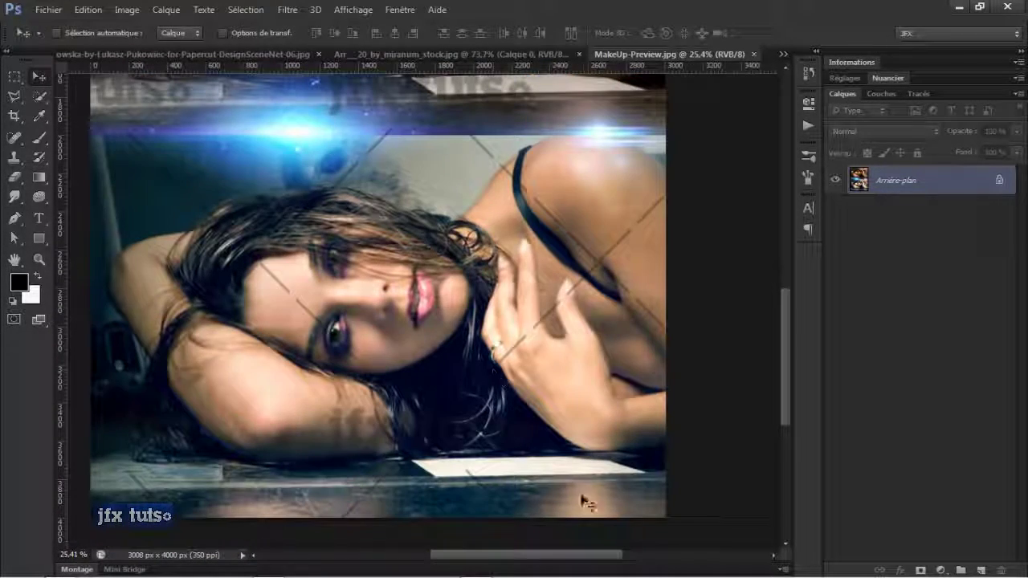
pyautogui.moveTo(421, 203); pyautogui.dragTo(441, 277)
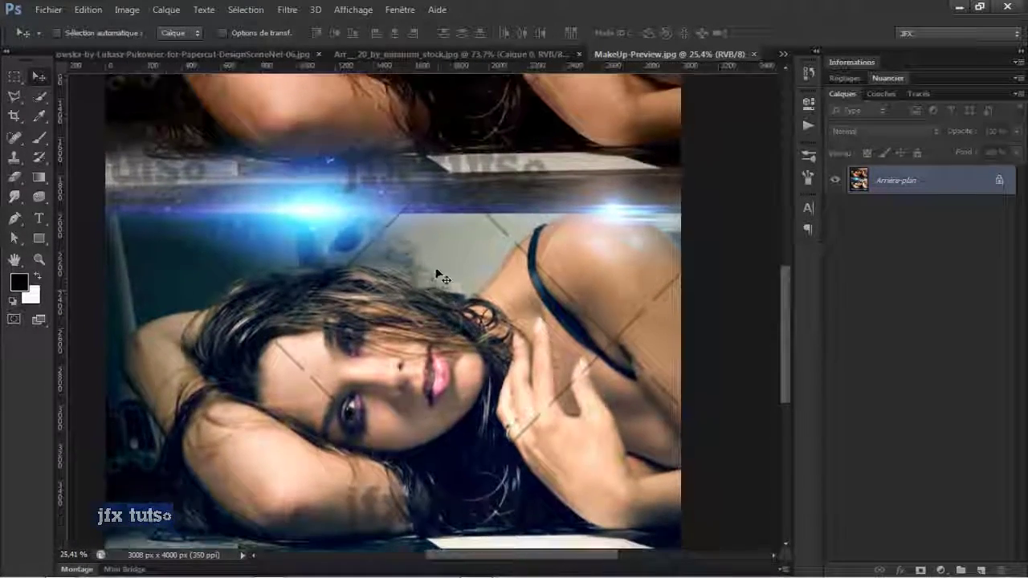
pyautogui.scroll(-1, 436, 265)
pyautogui.scroll(4, 434, 273)
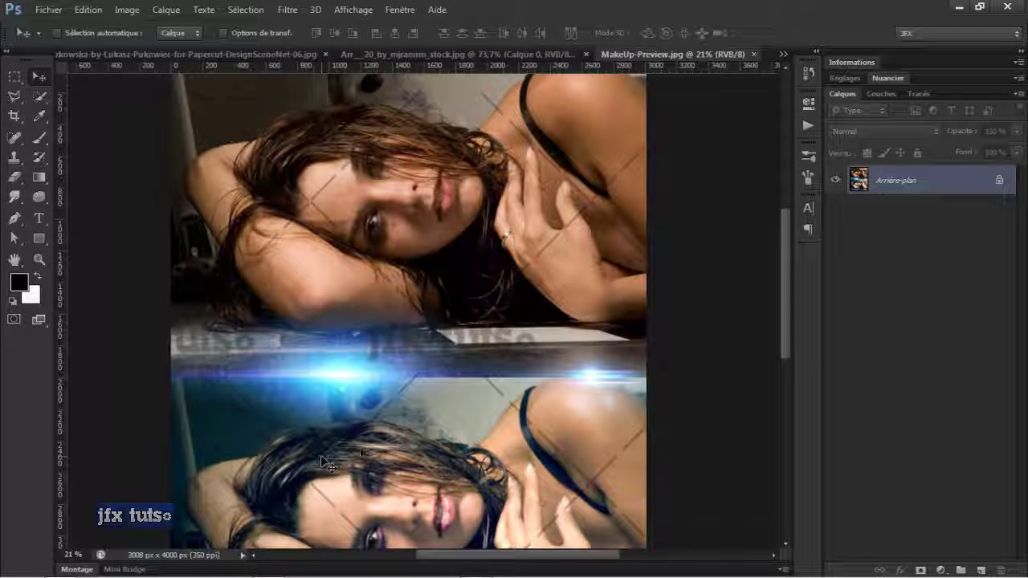
# Compare the eye and lip makeup of both portraits up close, and return to a view of the whole image.
pyautogui.scroll(-3, 371, 153)
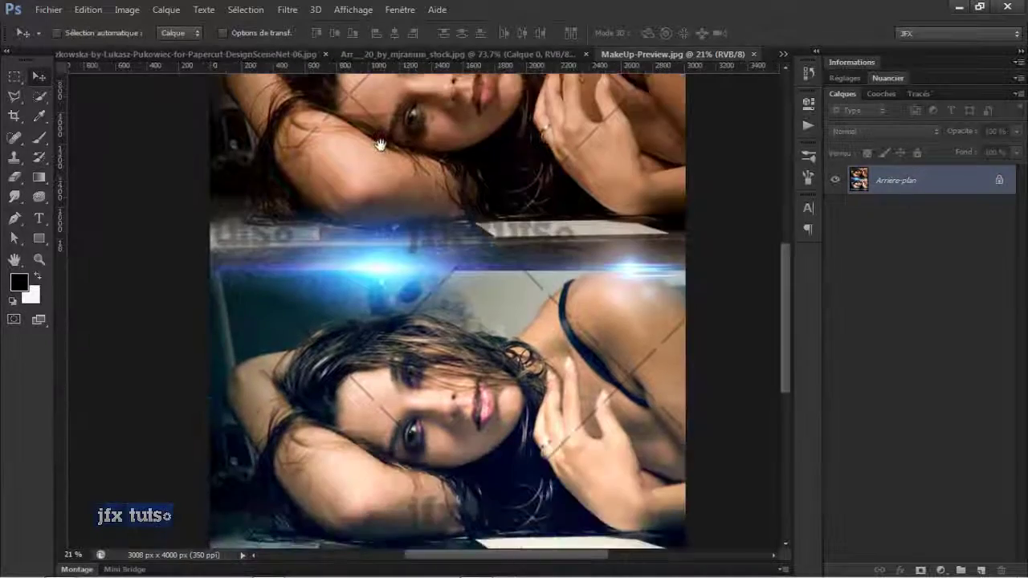
pyautogui.scroll(2, 482, 245)
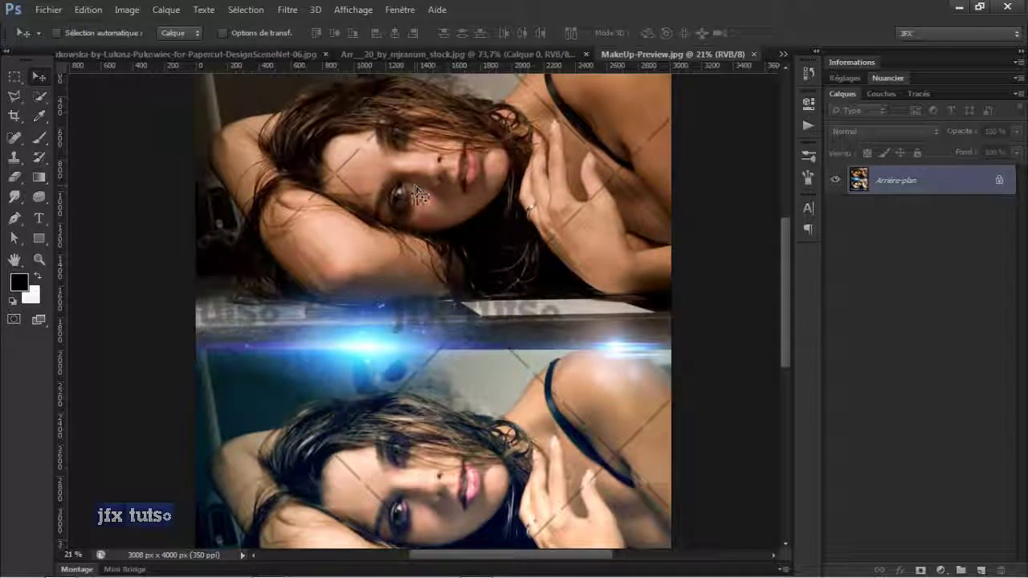
pyautogui.scroll(5, 408, 185)
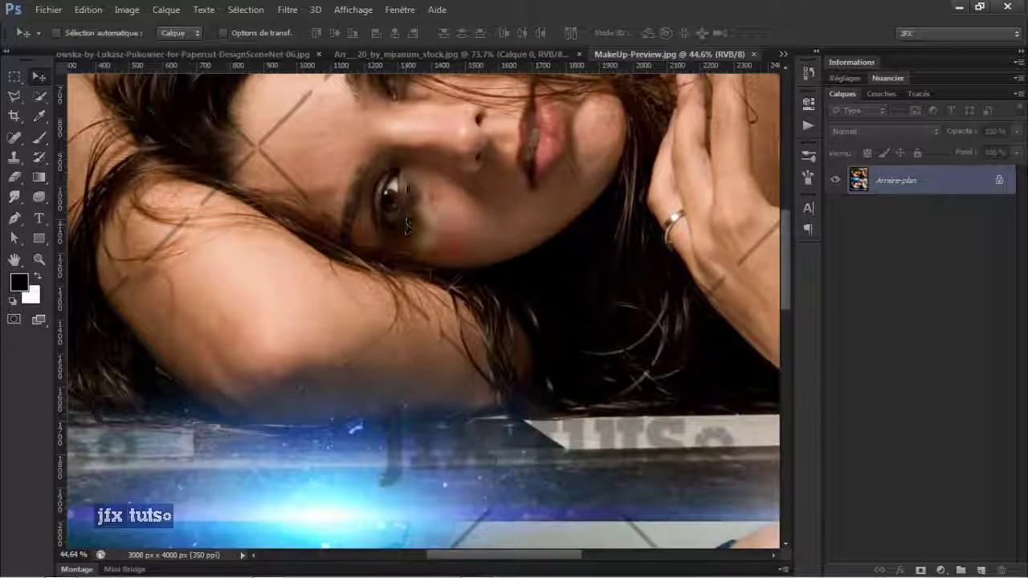
pyautogui.press('r')
pyautogui.moveTo(401, 361); pyautogui.dragTo(406, 415)
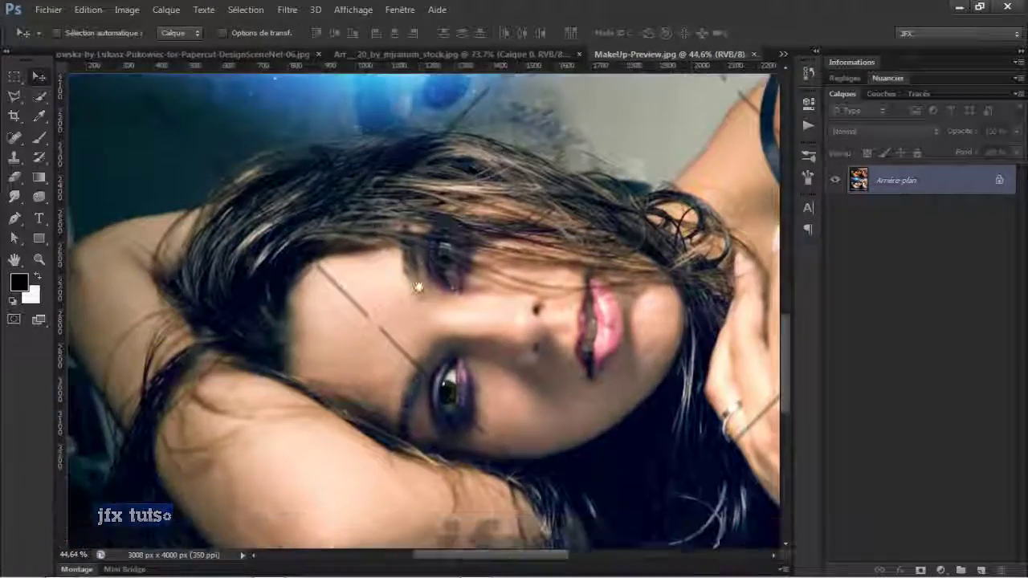
pyautogui.scroll(-1, 450, 382)
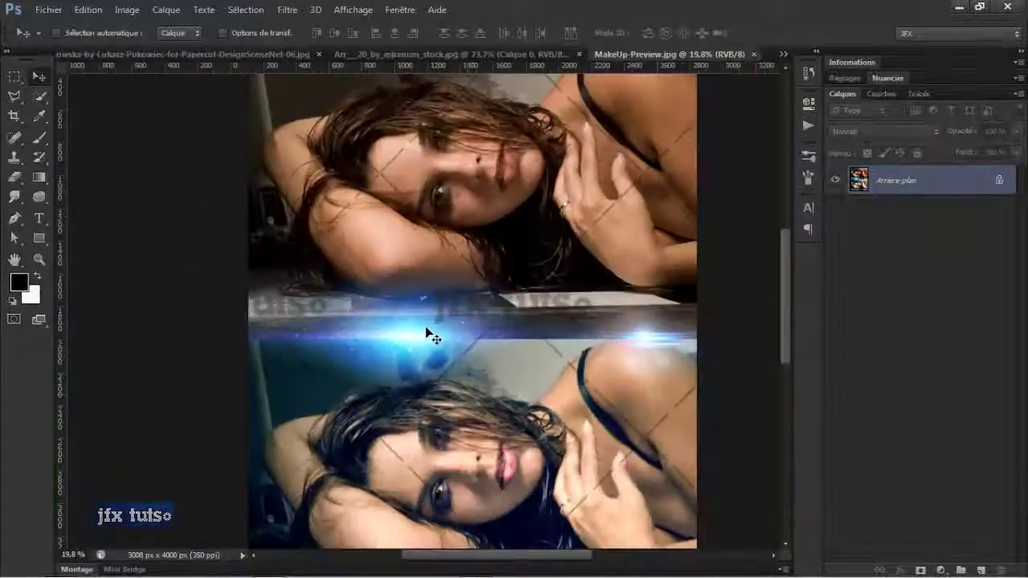
pyautogui.hotkey('ctrl', '0')
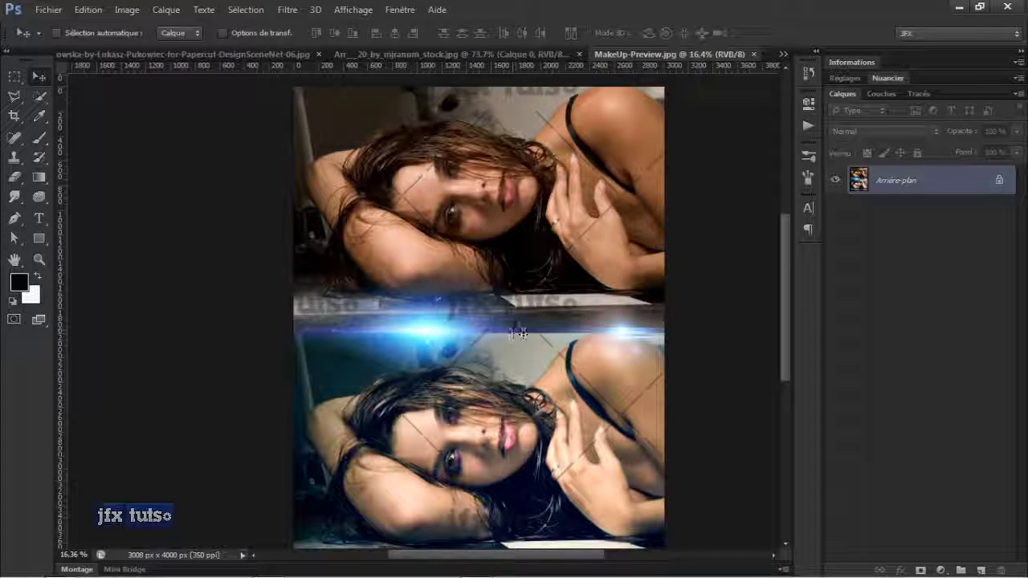